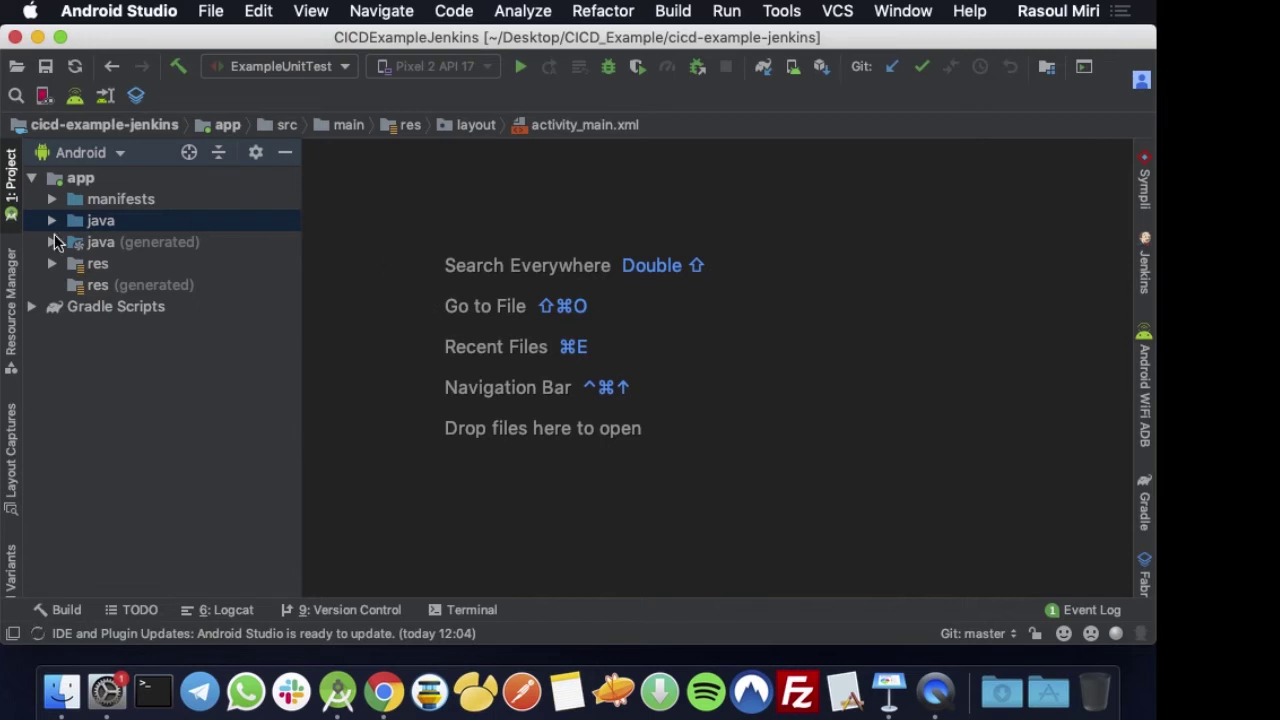
Step: Open the MainActivity source file from the app's java folder and examine the button's click listener
{"action": "left_click", "coordinate": [51, 222]}
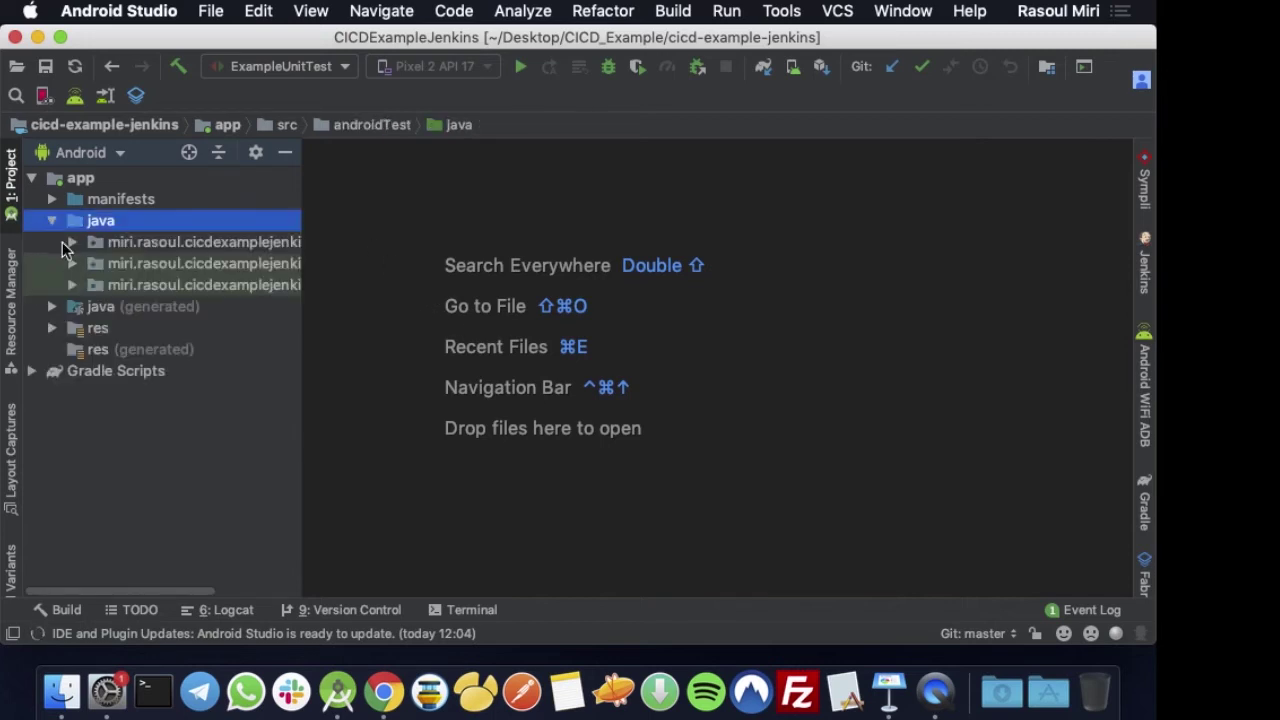
{"action": "left_click", "coordinate": [71, 243]}
{"action": "double_click", "coordinate": [129, 263]}
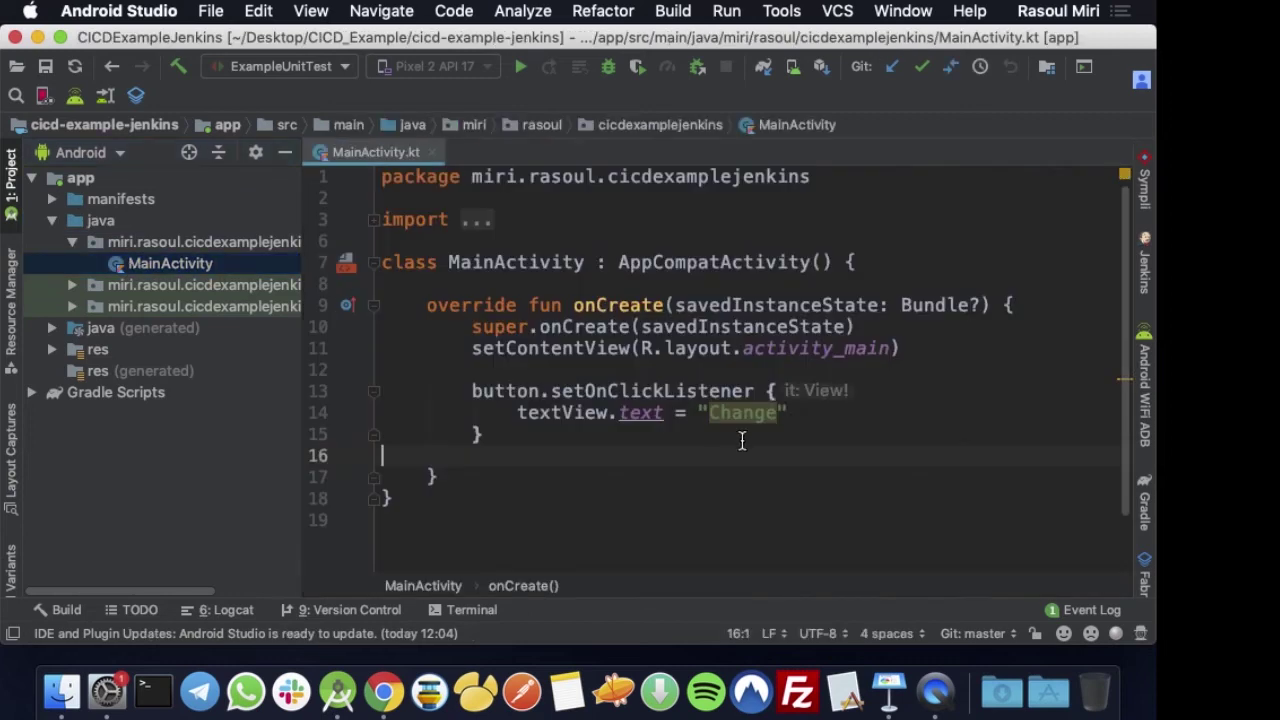
{"action": "left_click", "coordinate": [617, 390]}
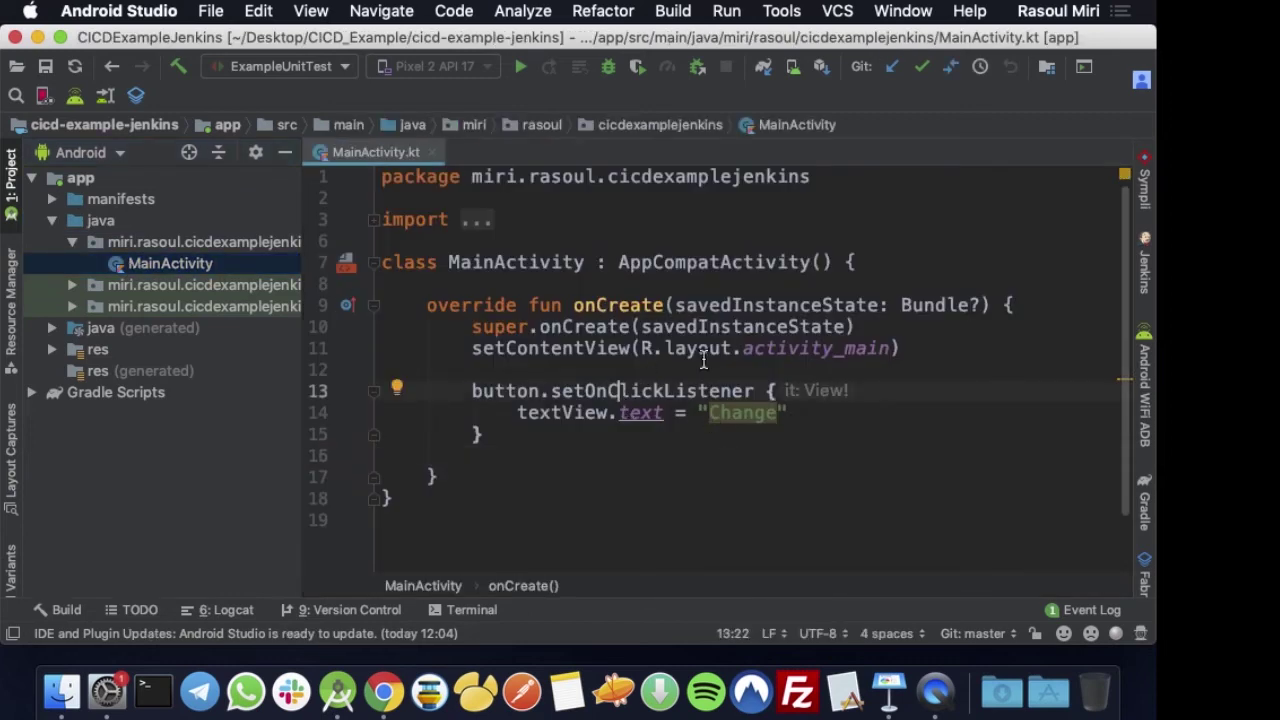
Step: Inspect the activity_main layout referenced in setContentView at an enlarged preview size, and close both open files
{"action": "left_click", "coordinate": [808, 349], "text": "super"}
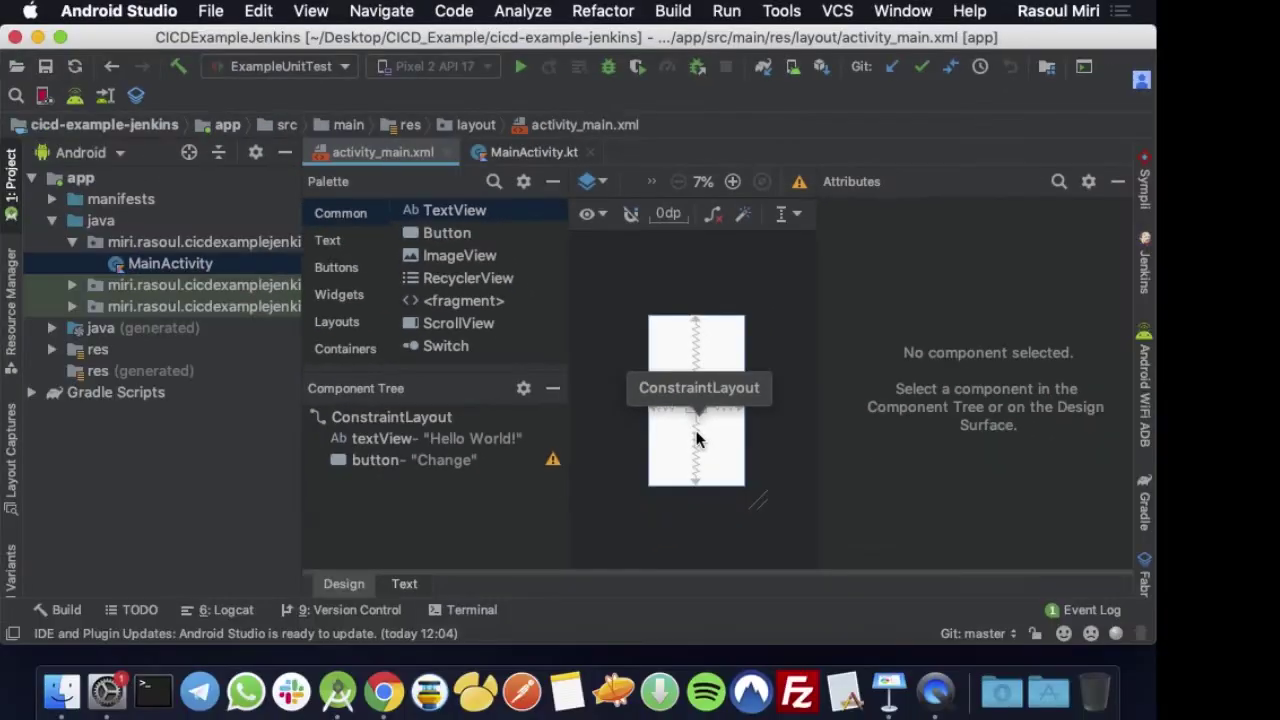
{"action": "left_click", "coordinate": [733, 181]}
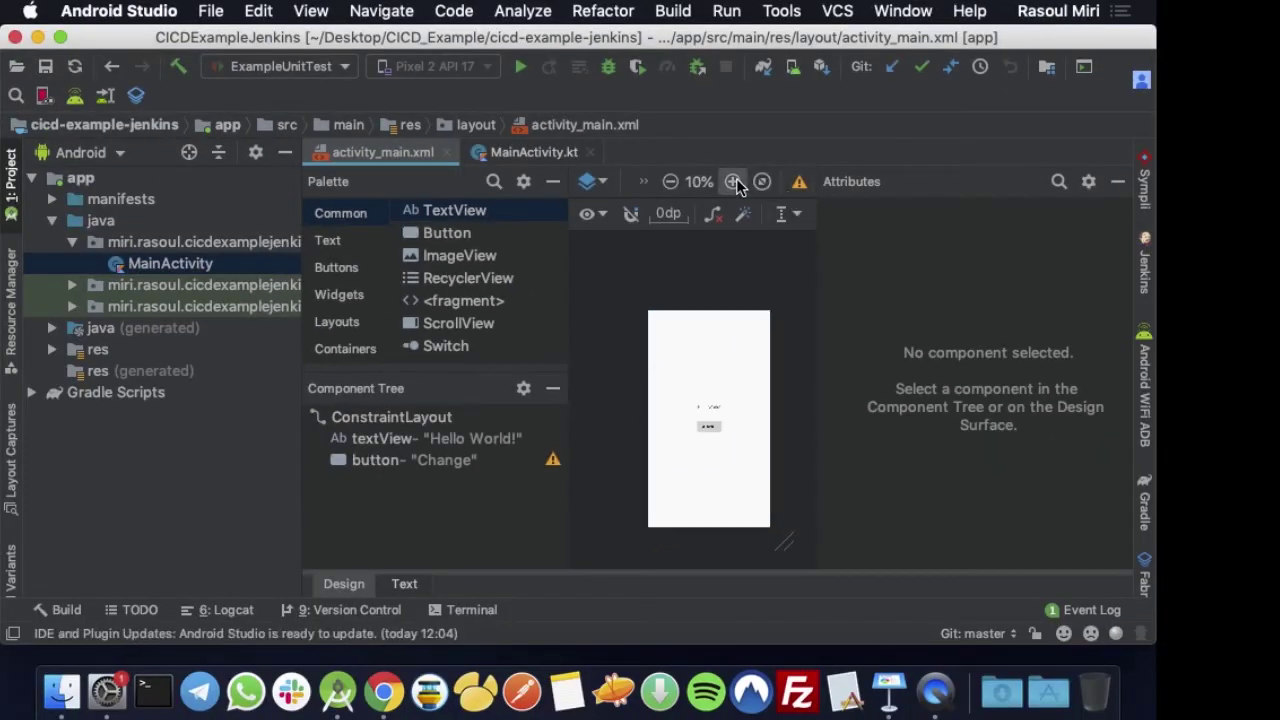
{"action": "left_click", "coordinate": [733, 181]}
{"action": "left_click", "coordinate": [733, 181]}
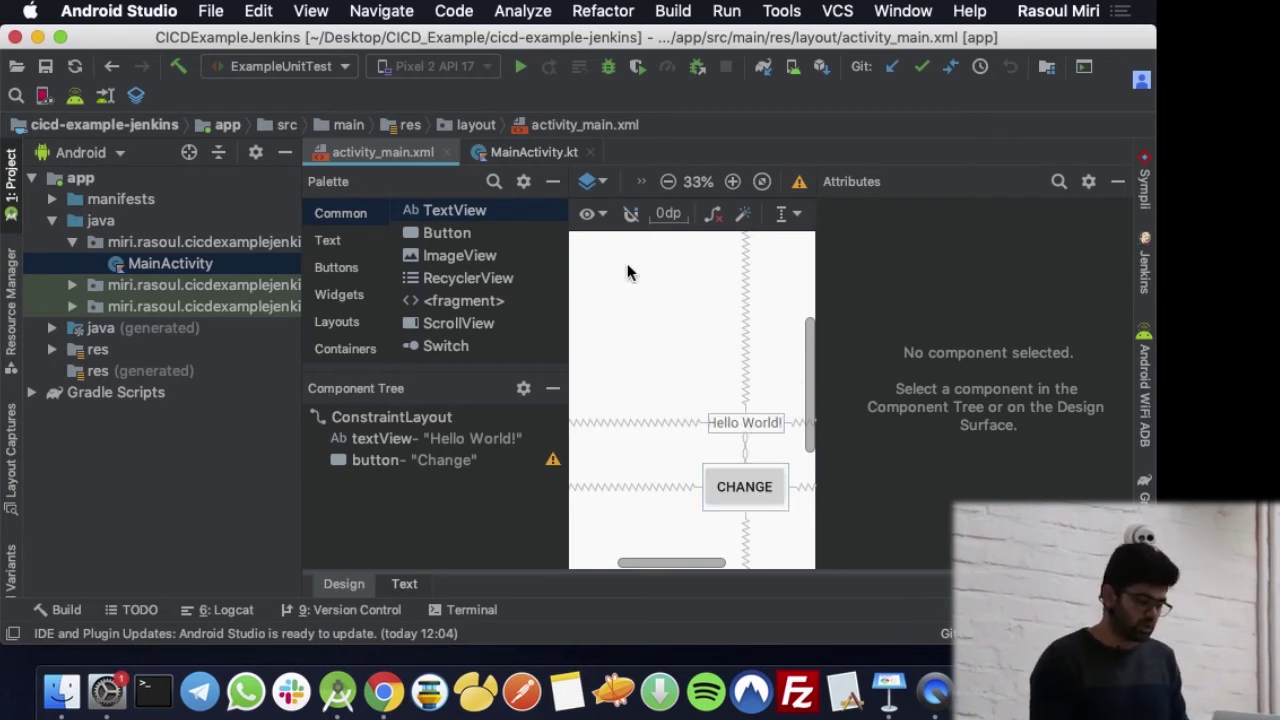
{"action": "left_click", "coordinate": [446, 152]}
{"action": "left_click", "coordinate": [429, 153]}
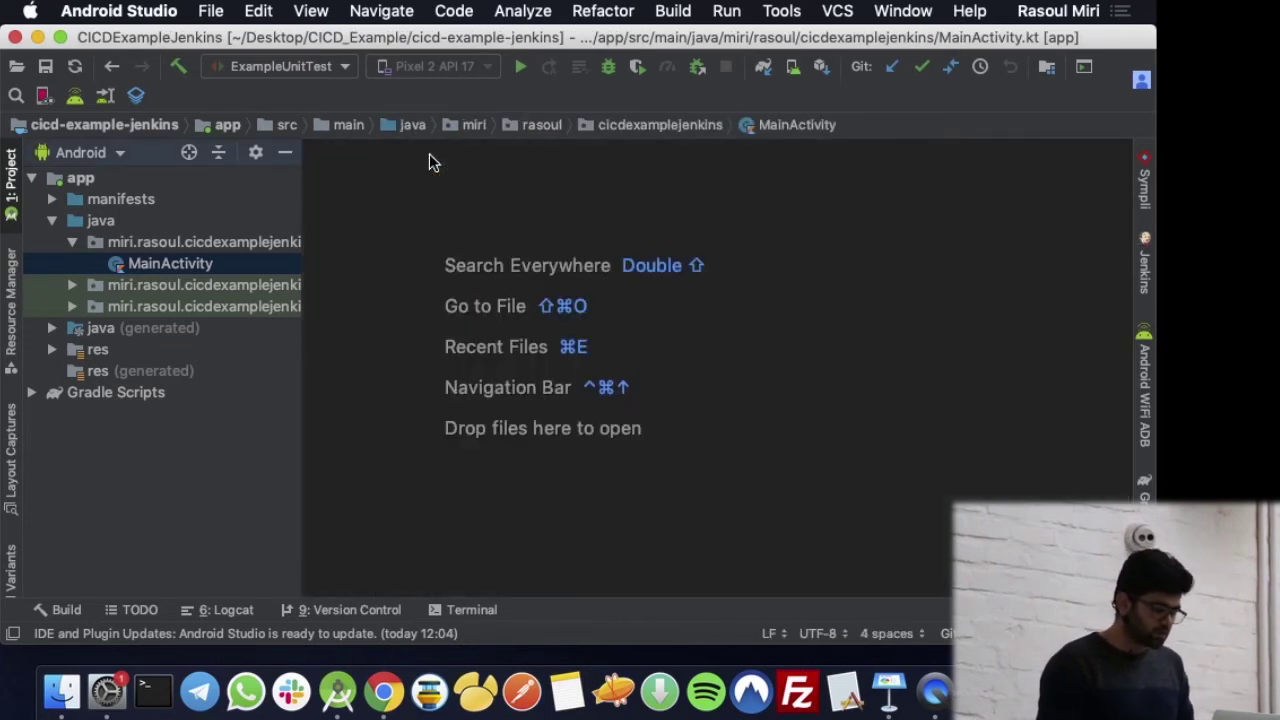
Step: Open MainActivityTest, examine each line of the checkChangeTextAfterPressedButton test including its expected text, and close the file
{"action": "left_click", "coordinate": [72, 286]}
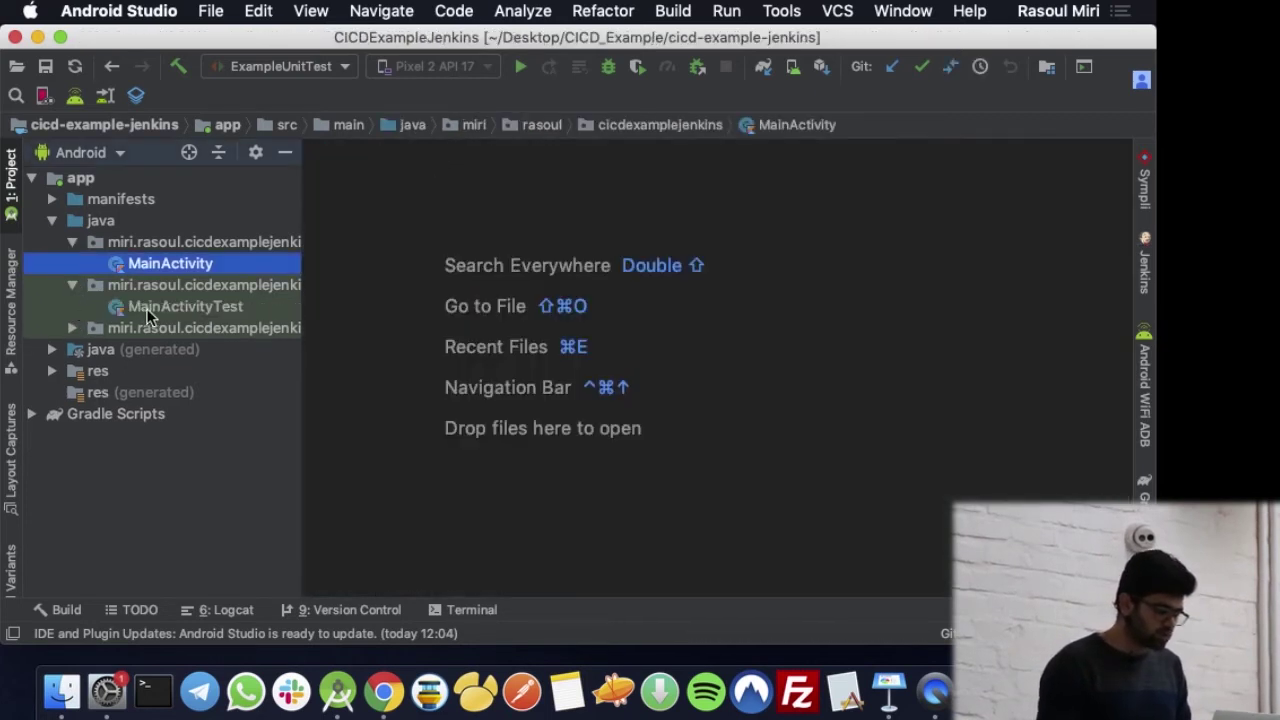
{"action": "double_click", "coordinate": [130, 307]}
{"action": "scroll", "coordinate": [580, 338], "scroll_direction": "down", "scroll_amount": 1}
{"action": "scroll", "coordinate": [575, 338], "scroll_direction": "up", "scroll_amount": 2}
{"action": "scroll", "coordinate": [565, 338], "scroll_direction": "down", "scroll_amount": 6}
{"action": "scroll", "coordinate": [555, 338], "scroll_direction": "up", "scroll_amount": 1}
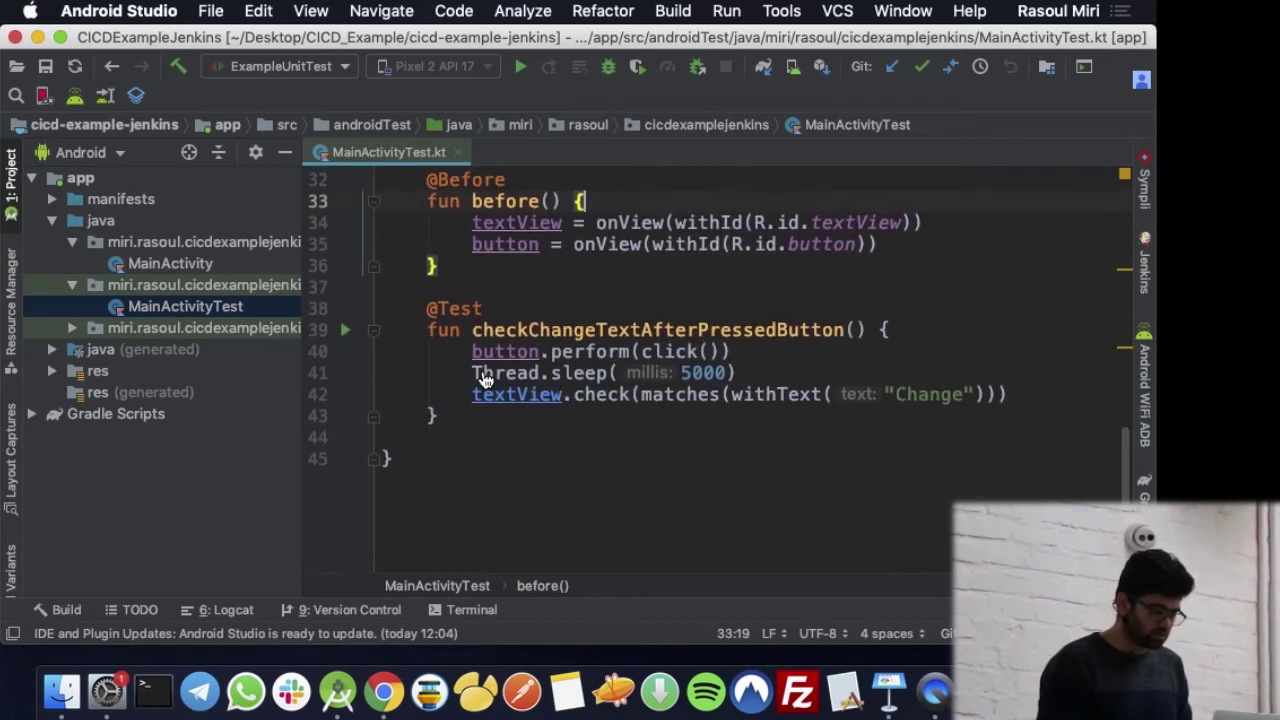
{"action": "left_click_drag", "start_coordinate": [459, 349], "coordinate": [758, 349]}
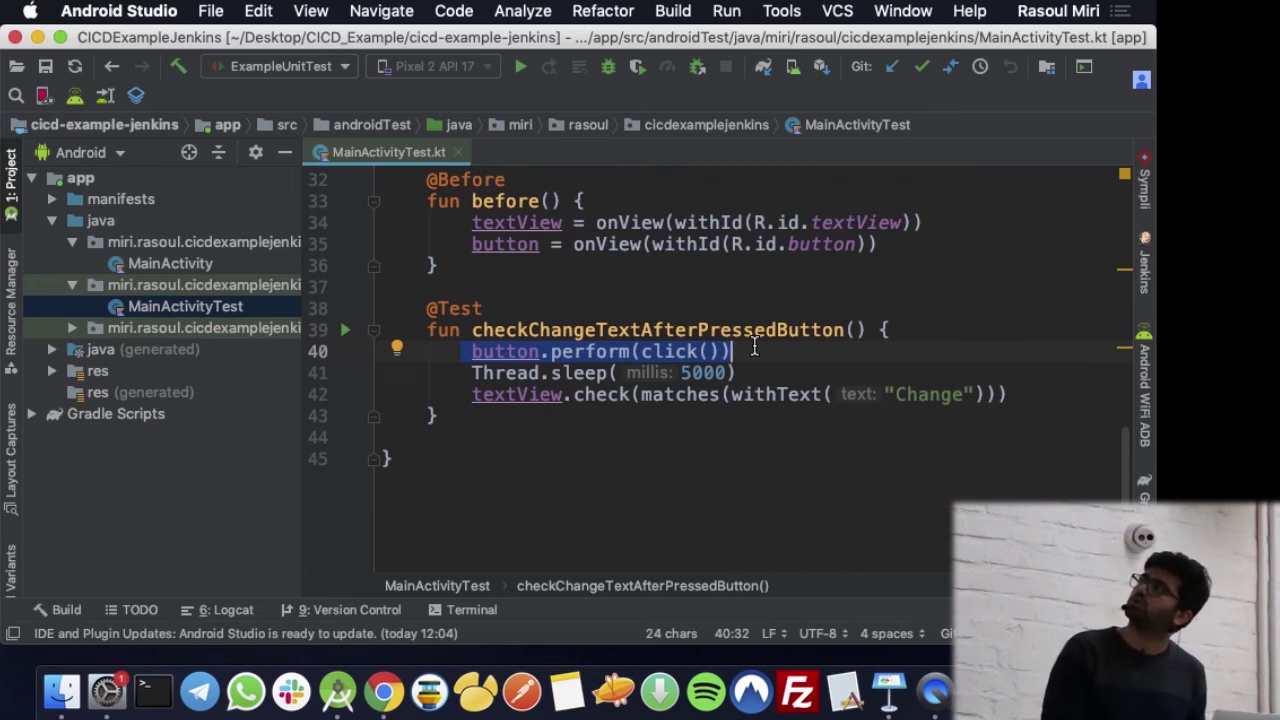
{"action": "left_click_drag", "start_coordinate": [452, 370], "coordinate": [925, 368]}
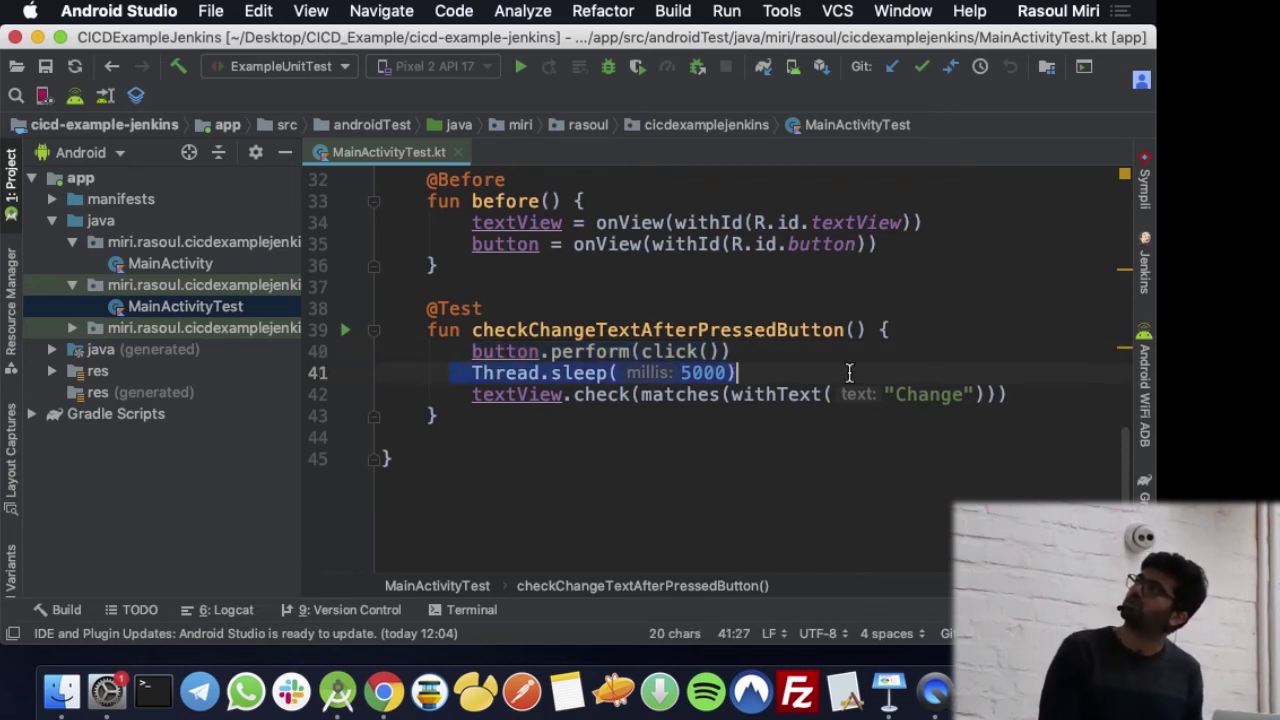
{"action": "left_click_drag", "start_coordinate": [450, 392], "coordinate": [1010, 390]}
{"action": "double_click", "coordinate": [916, 400]}
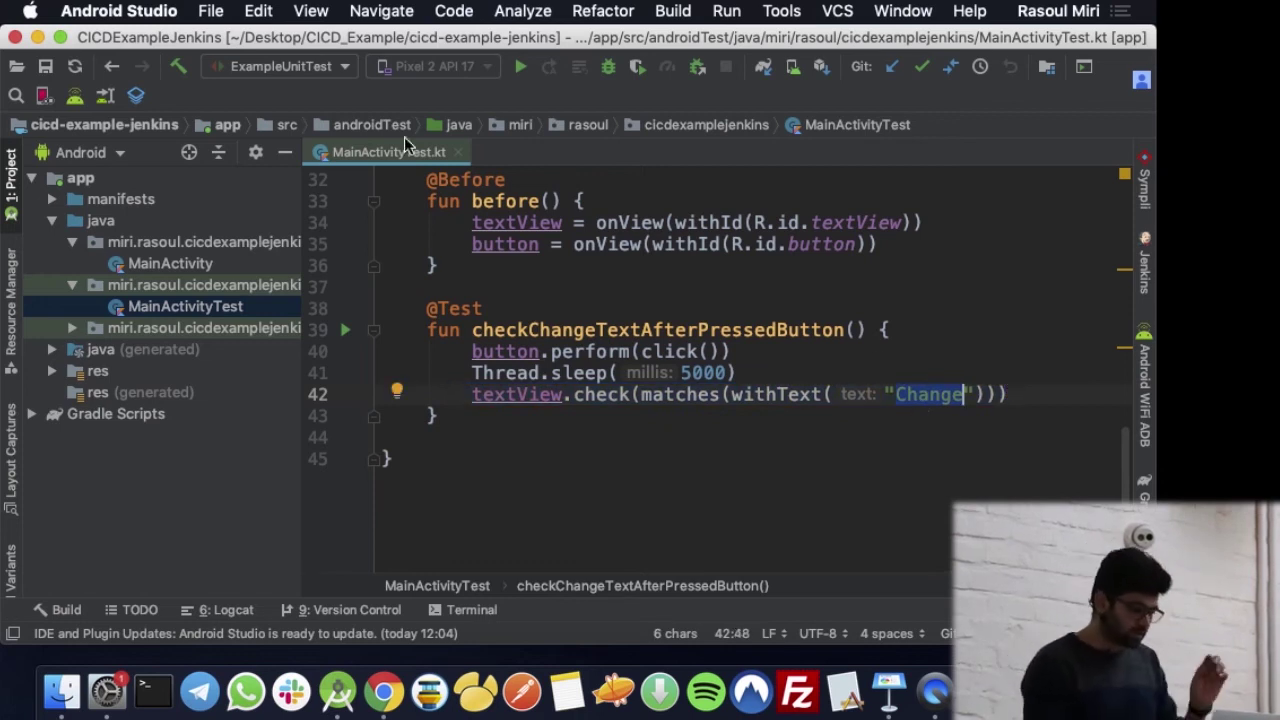
{"action": "left_click", "coordinate": [457, 152]}
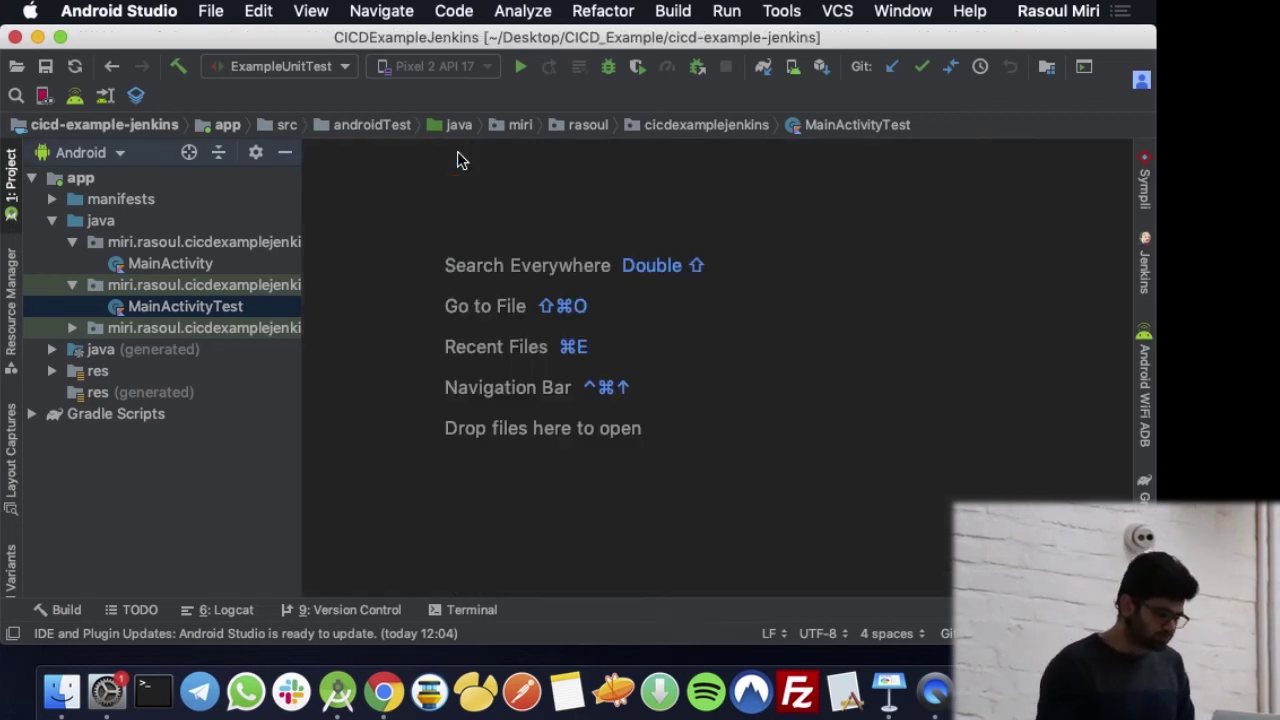
Step: Open ExampleUnitTest, examine the assertEquals line of the addition_isCorrect test, and close the file
{"action": "left_click", "coordinate": [75, 330]}
{"action": "double_click", "coordinate": [153, 350]}
{"action": "left_click_drag", "start_coordinate": [450, 436], "coordinate": [900, 440]}
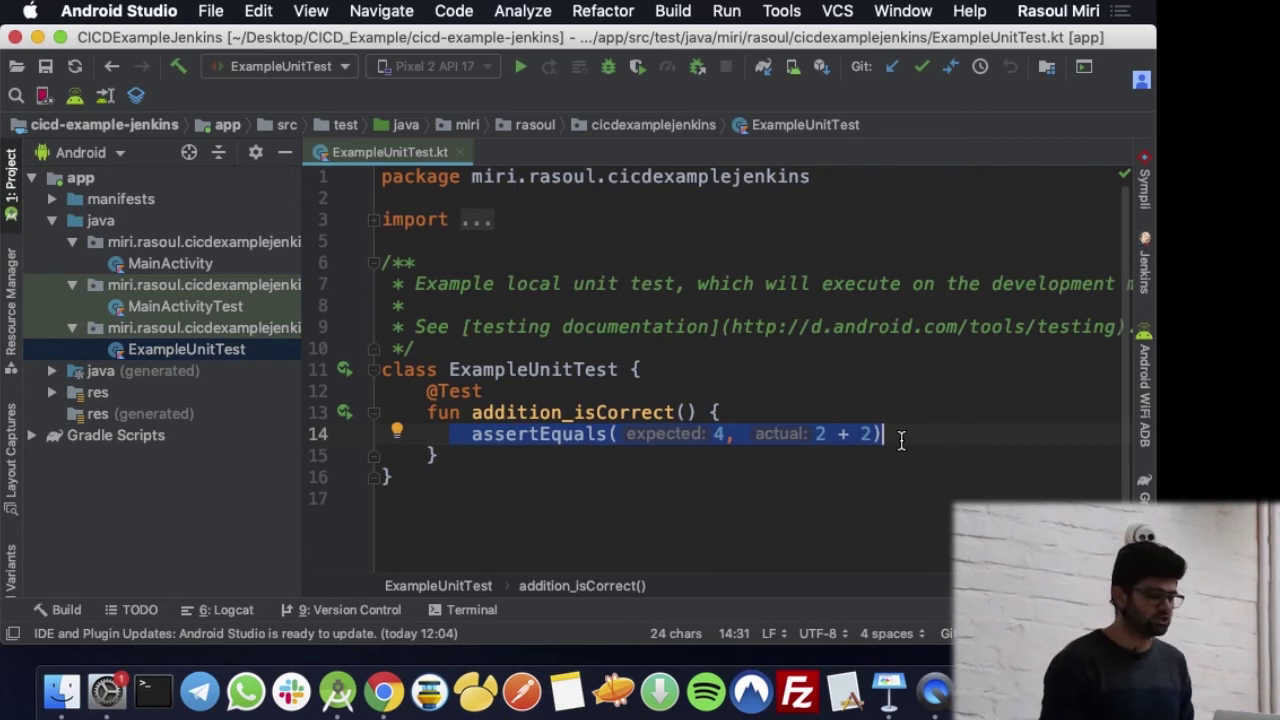
{"action": "left_click", "coordinate": [457, 152]}
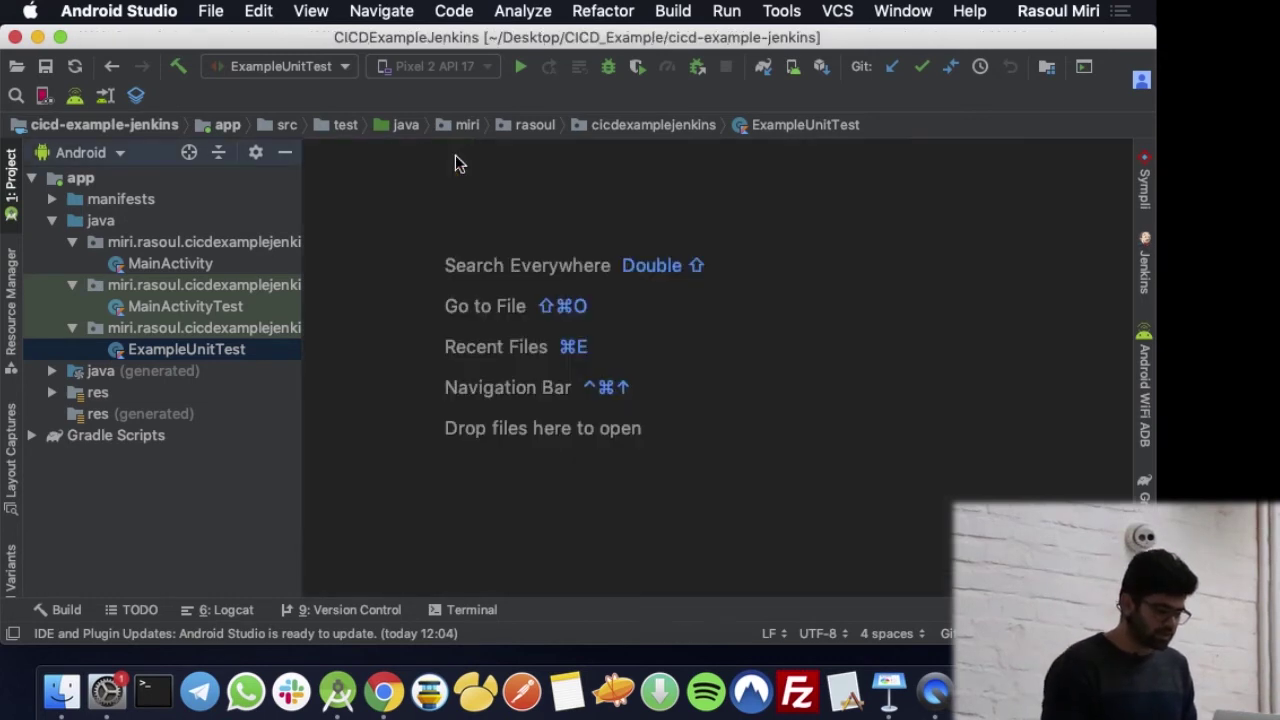
Step: Switch to Chrome and open the CICD Example - Jenkins project on GitLab to view its repository files
{"action": "left_click", "coordinate": [383, 690]}
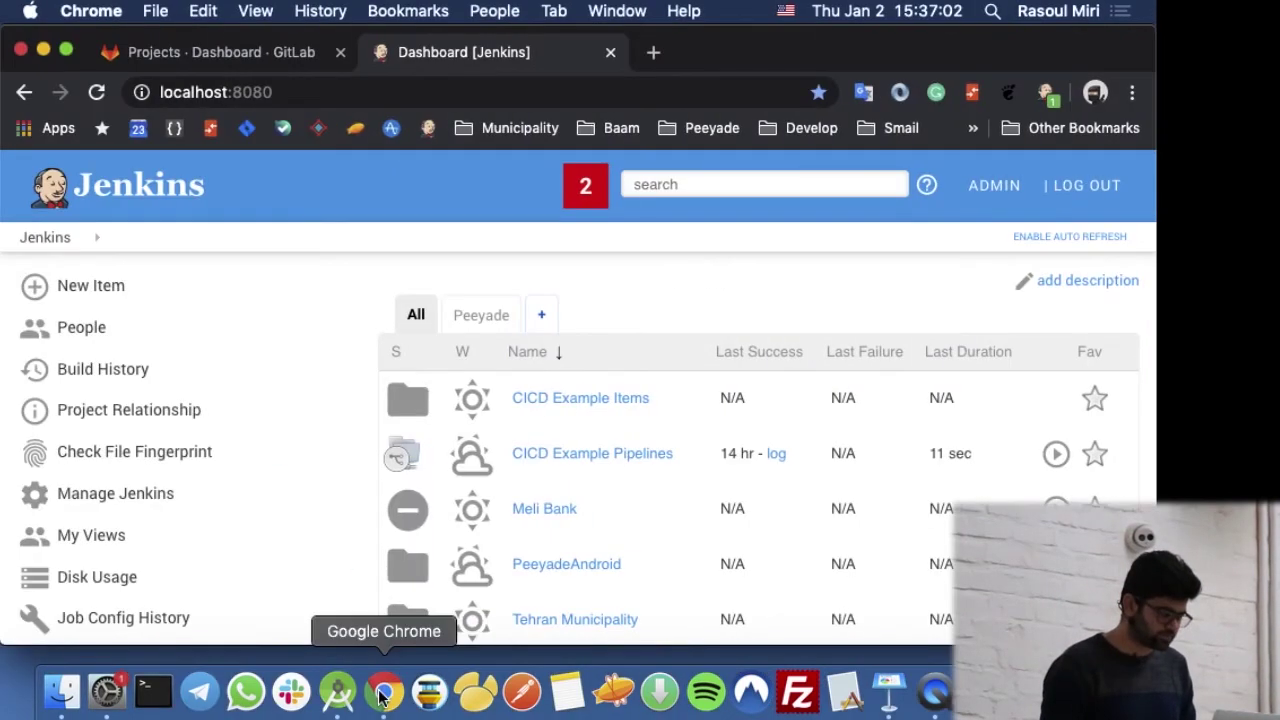
{"action": "left_click", "coordinate": [210, 58]}
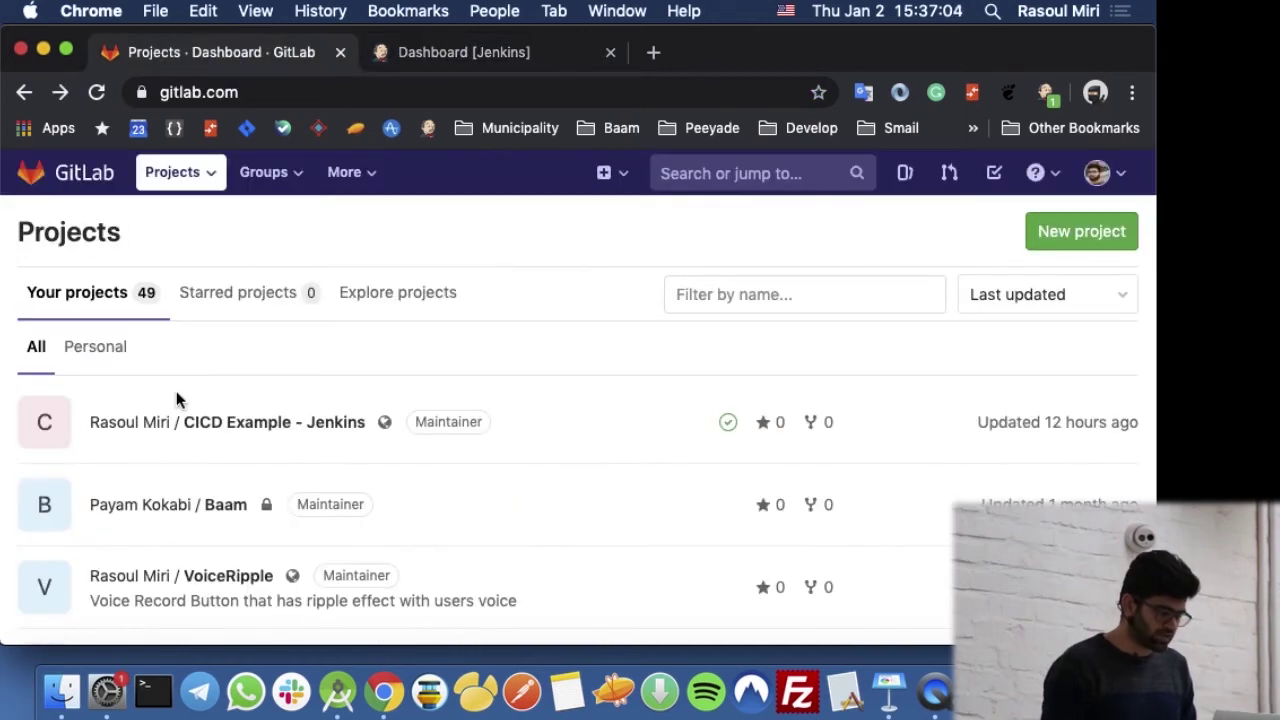
{"action": "left_click", "coordinate": [268, 430]}
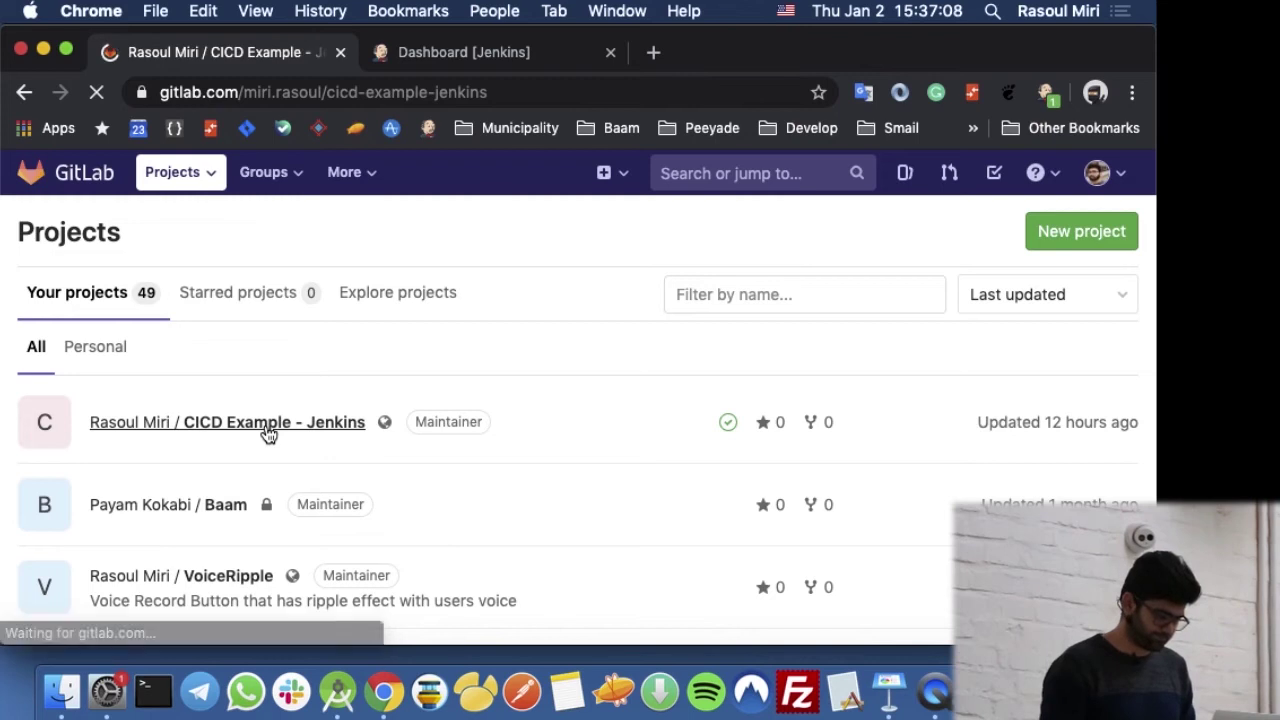
{"action": "scroll", "coordinate": [326, 435], "scroll_direction": "down", "scroll_amount": 5}
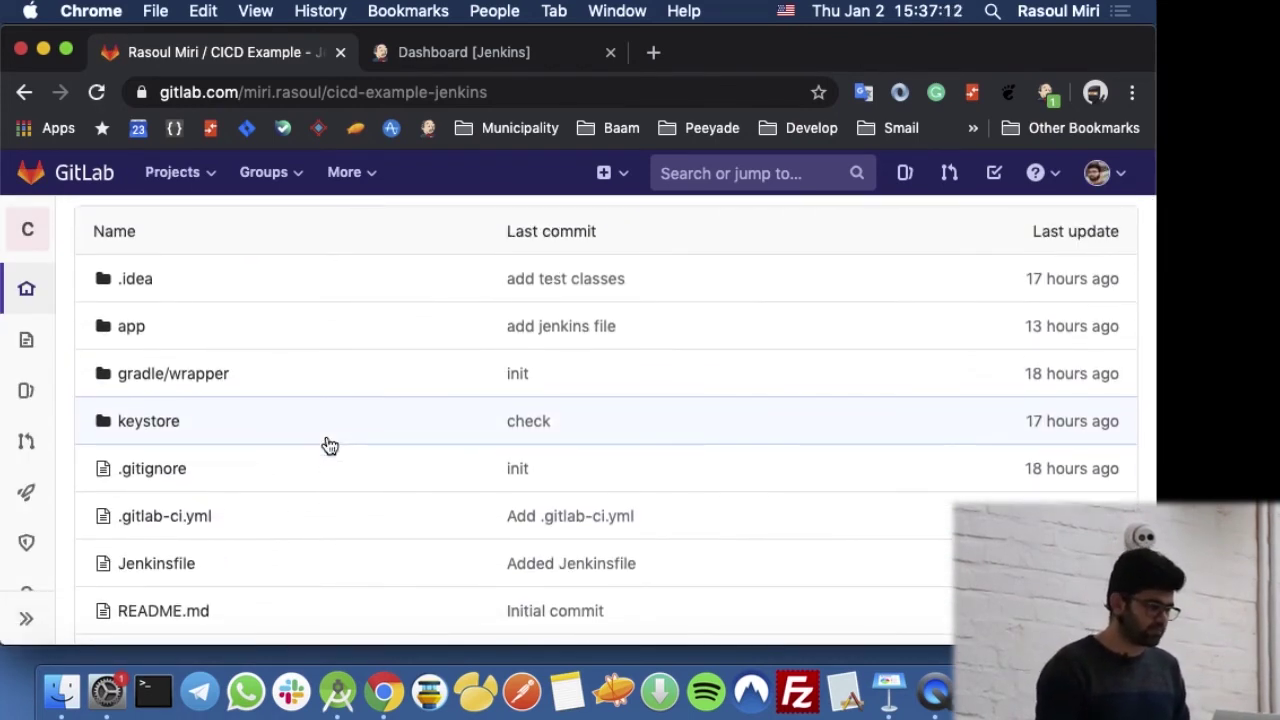
Step: Return to the Jenkins dashboard and reduce the page zoom to 80%
{"action": "left_click", "coordinate": [440, 38]}
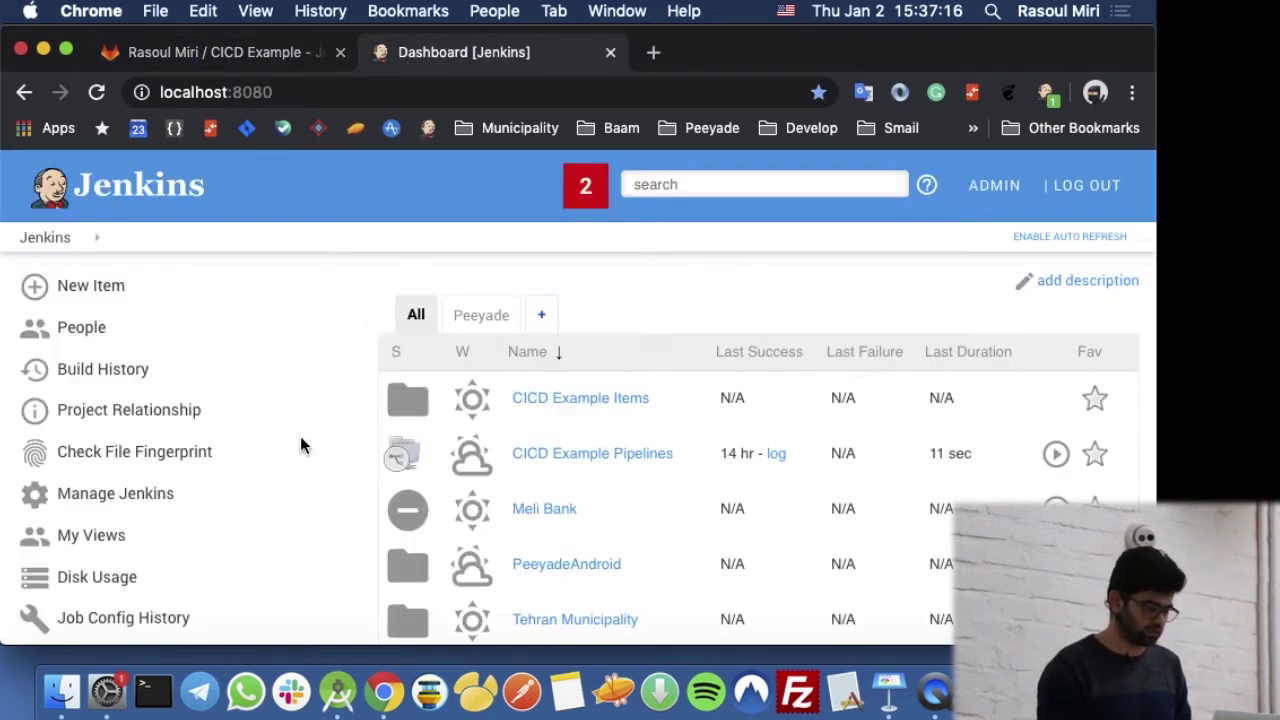
{"action": "scroll", "coordinate": [300, 445], "scroll_direction": "down", "scroll_amount": 2}
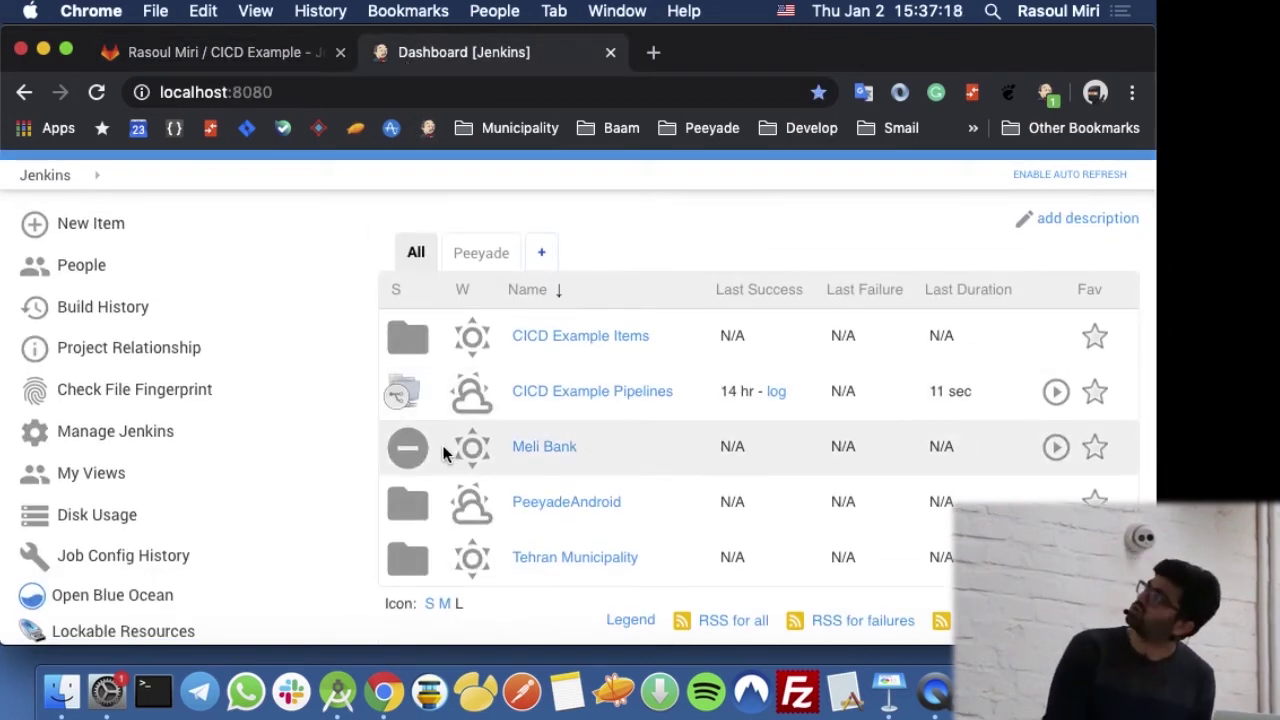
{"action": "left_click", "coordinate": [1130, 94]}
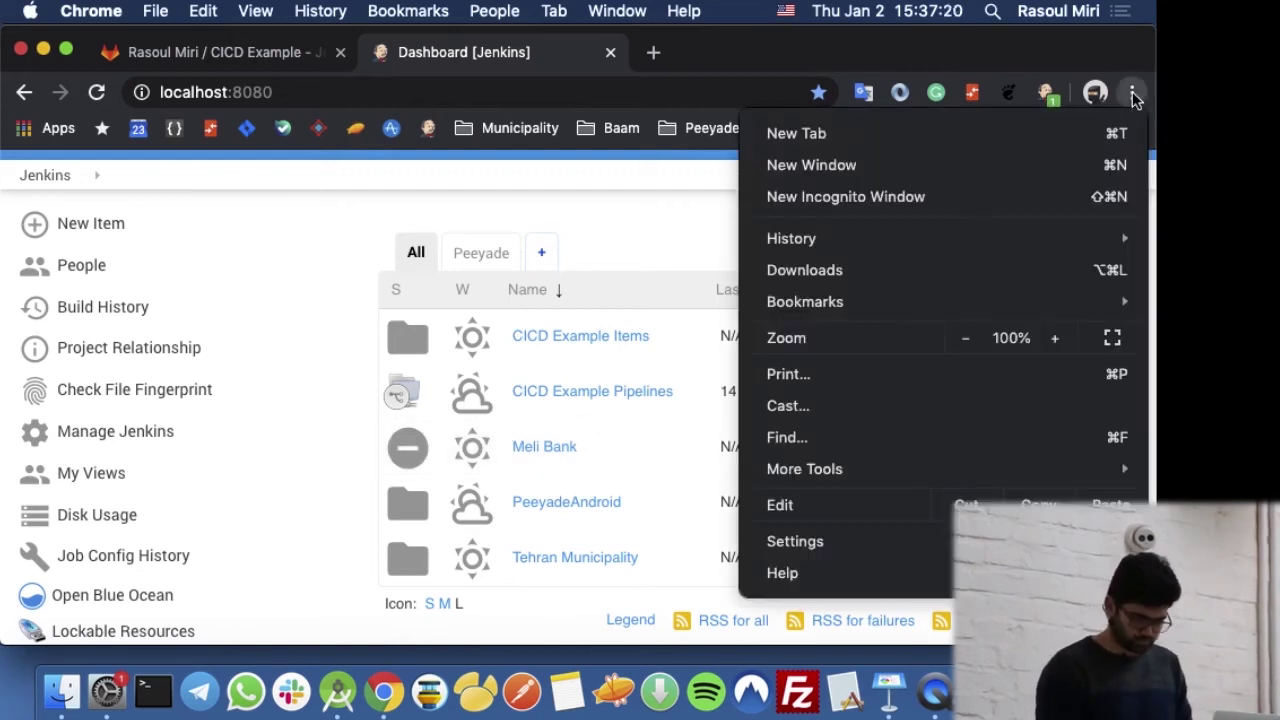
{"action": "left_click", "coordinate": [955, 342]}
{"action": "left_click", "coordinate": [955, 342]}
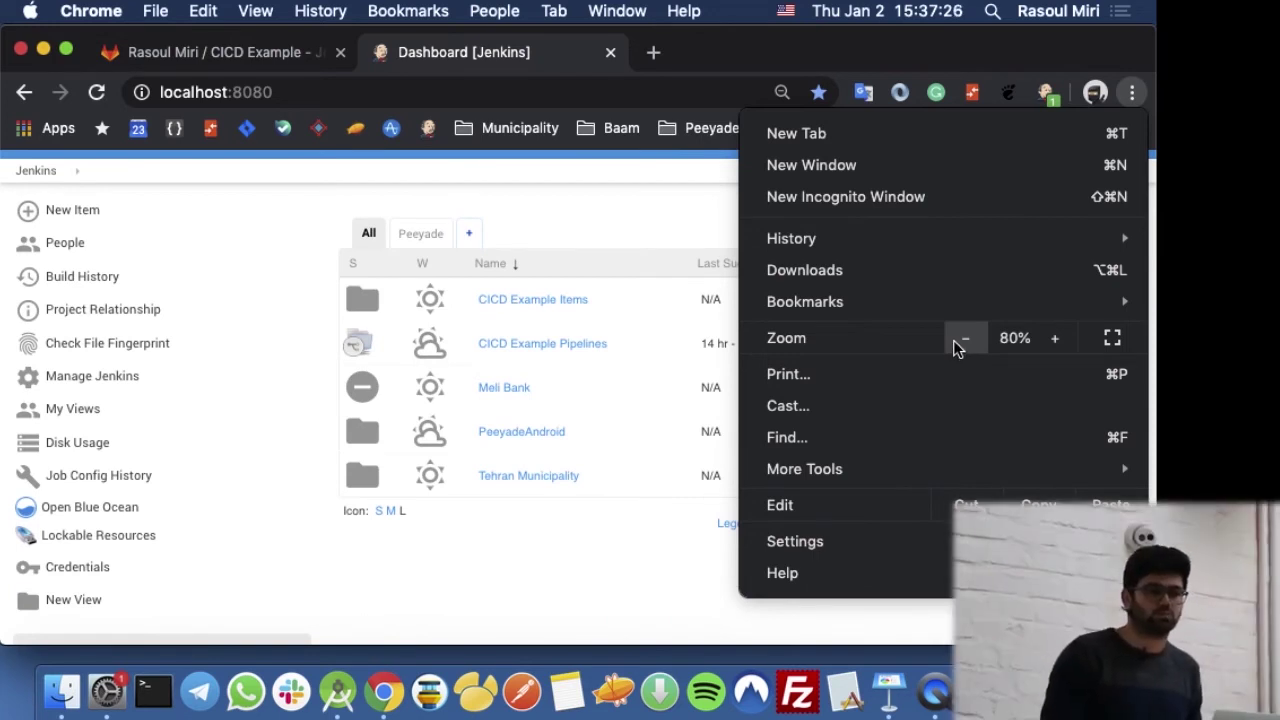
{"action": "left_click", "coordinate": [365, 556]}
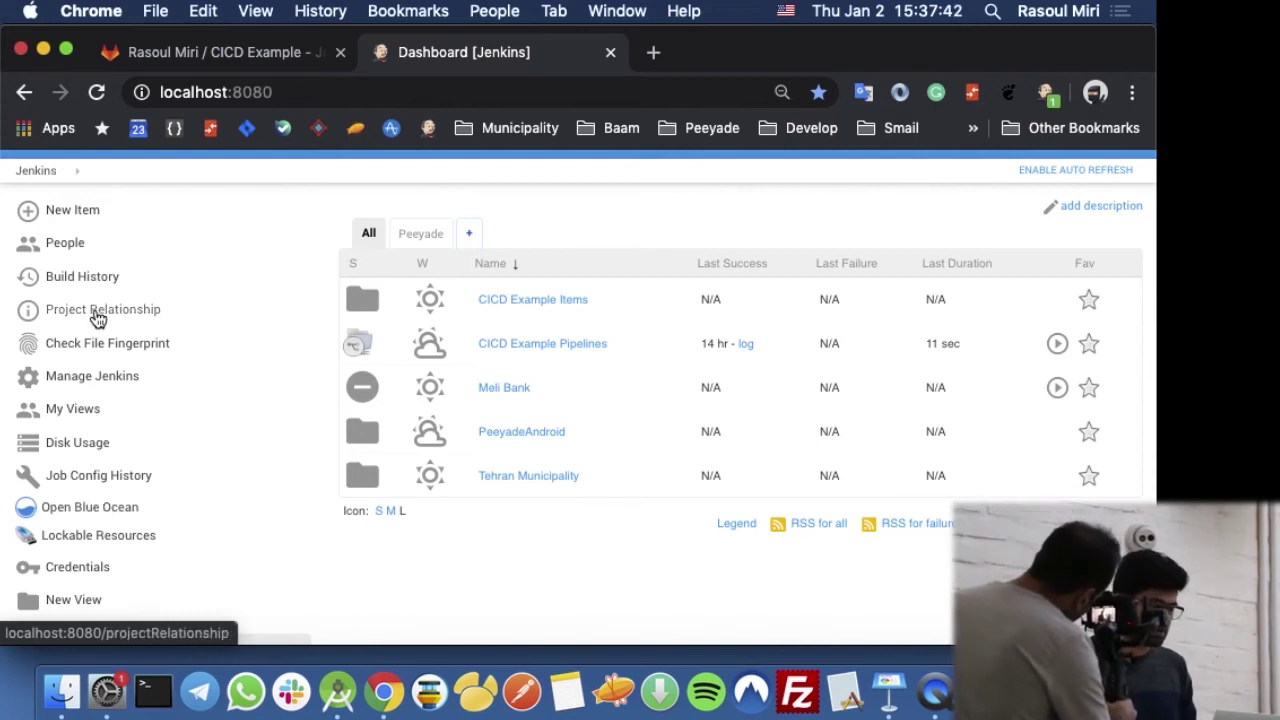
Step: Open the plugin manager from the Jenkins management page and look through the available plugins
{"action": "left_click", "coordinate": [104, 384]}
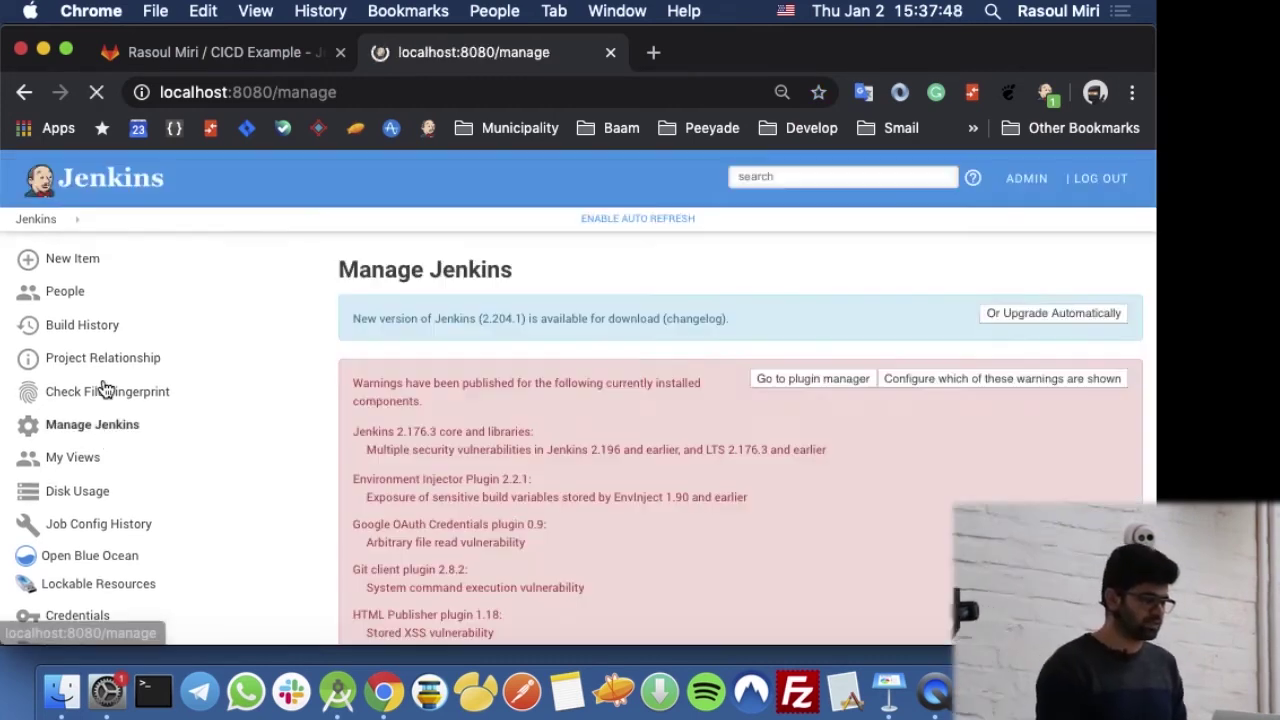
{"action": "scroll", "coordinate": [497, 434], "scroll_direction": "down", "scroll_amount": 5}
{"action": "scroll", "coordinate": [497, 434], "scroll_direction": "down", "scroll_amount": 10}
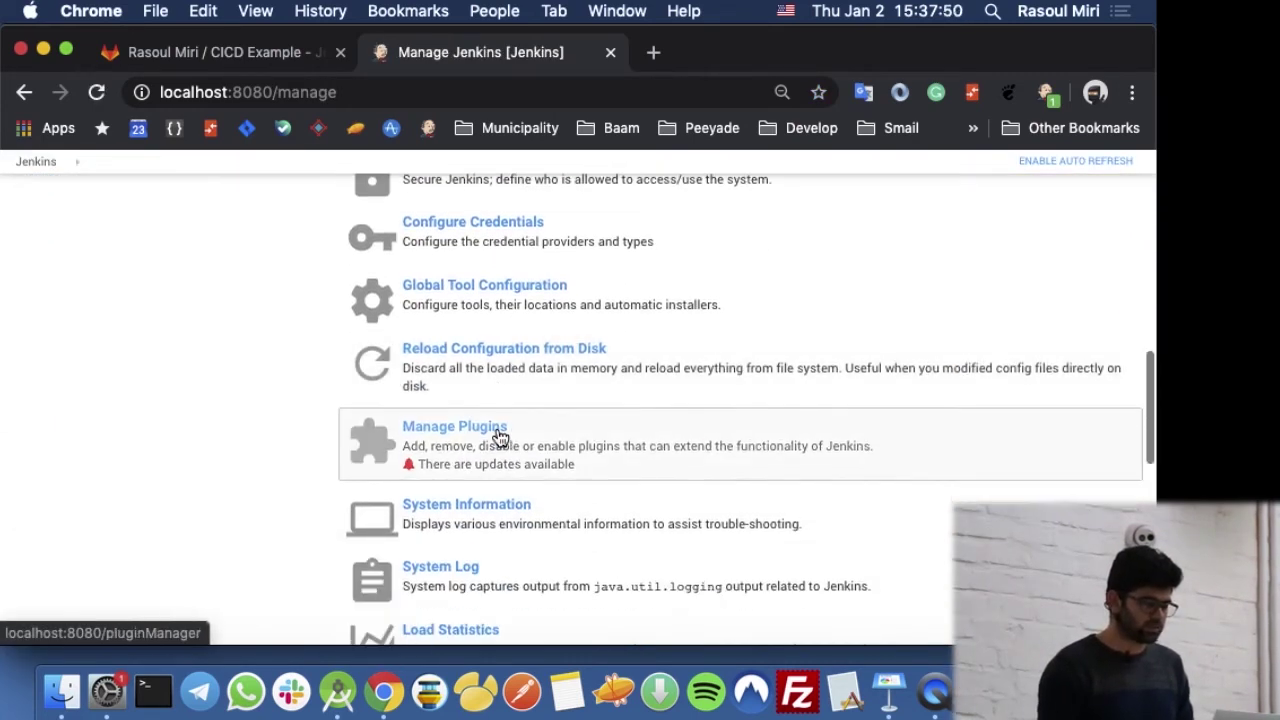
{"action": "left_click", "coordinate": [465, 376]}
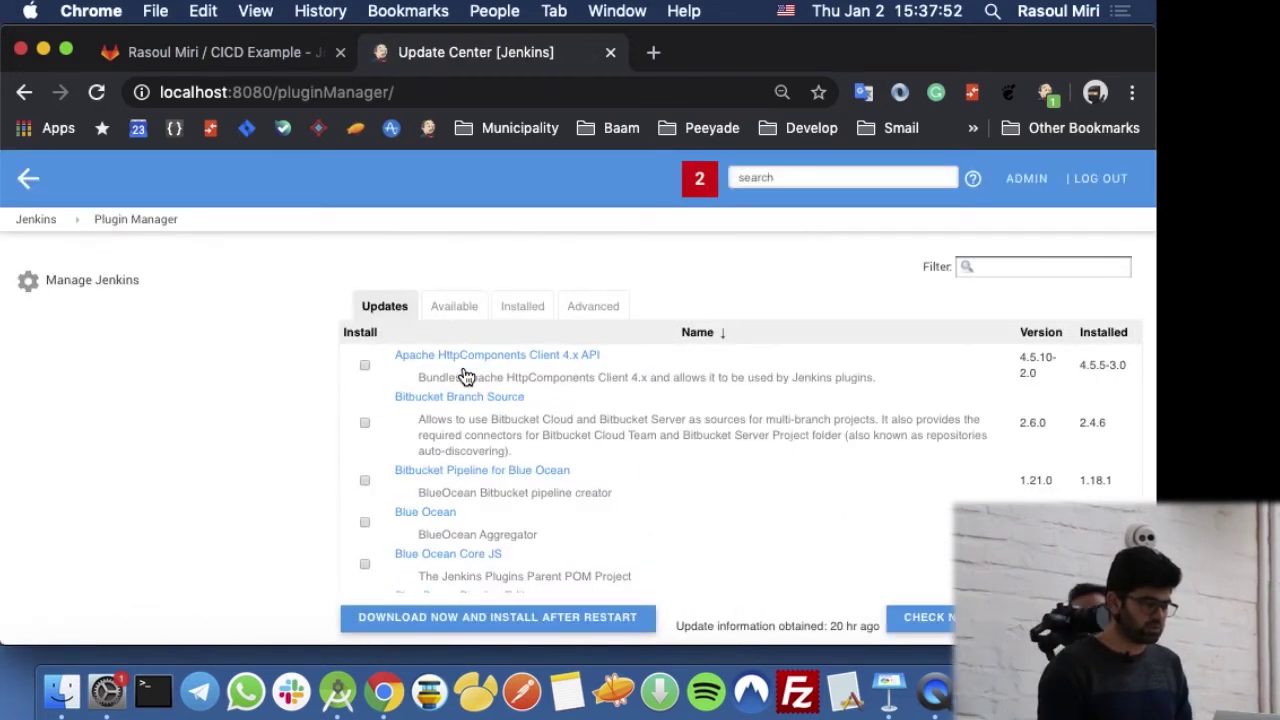
{"action": "left_click", "coordinate": [453, 310]}
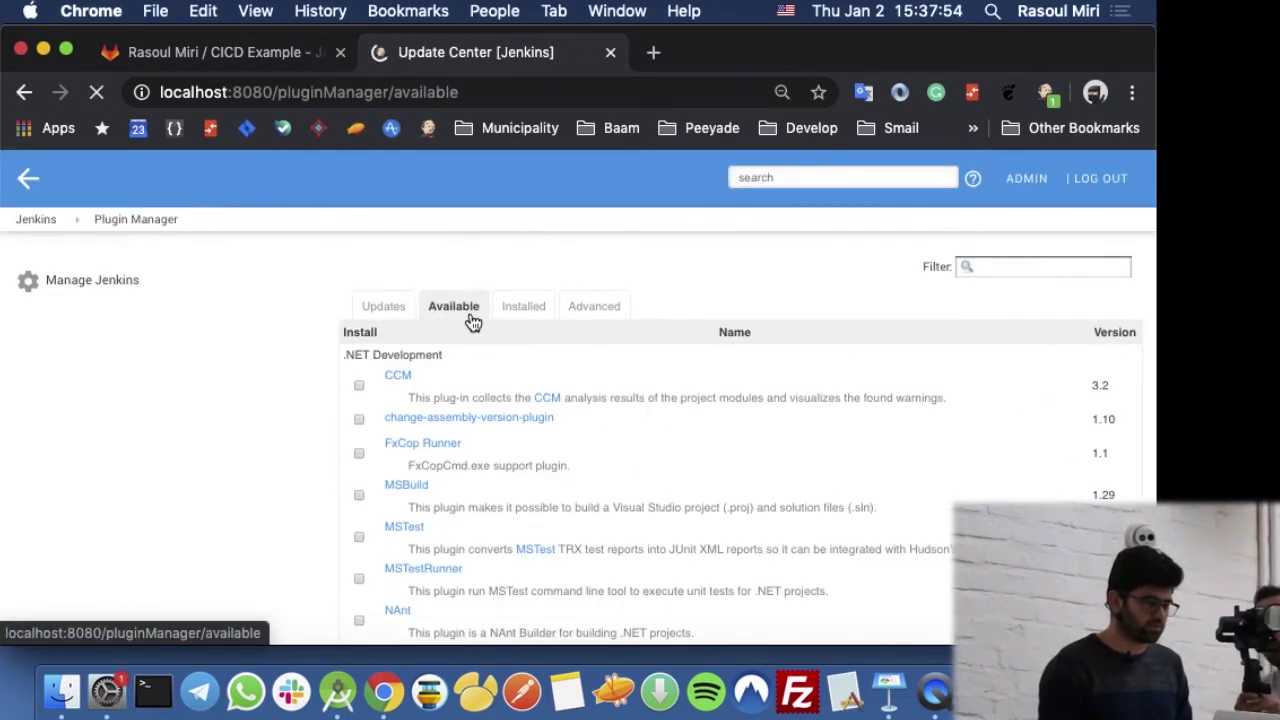
{"action": "scroll", "coordinate": [442, 430], "scroll_direction": "down", "scroll_amount": 3}
{"action": "scroll", "coordinate": [444, 437], "scroll_direction": "up", "scroll_amount": 3}
Step: Look through the list of installed Jenkins plugins, including the Android ones
{"action": "left_click", "coordinate": [522, 311]}
{"action": "scroll", "coordinate": [527, 398], "scroll_direction": "down", "scroll_amount": 2}
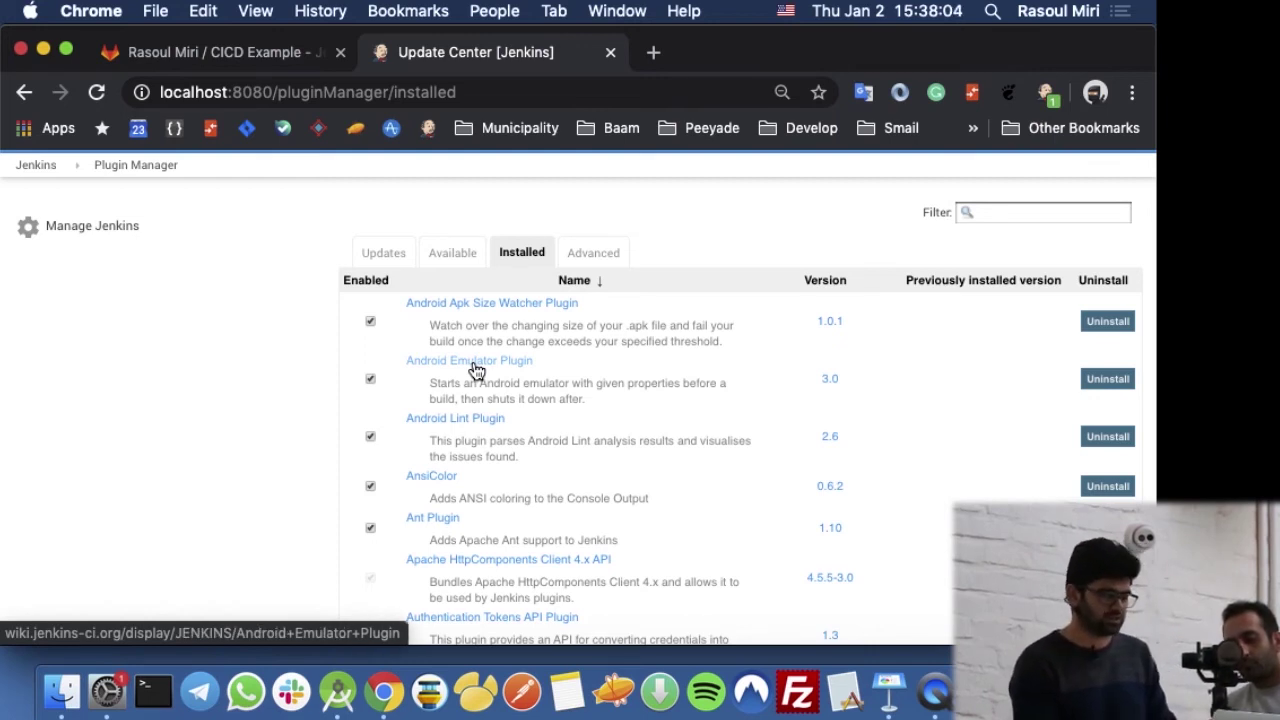
{"action": "scroll", "coordinate": [477, 371], "scroll_direction": "down", "scroll_amount": 2}
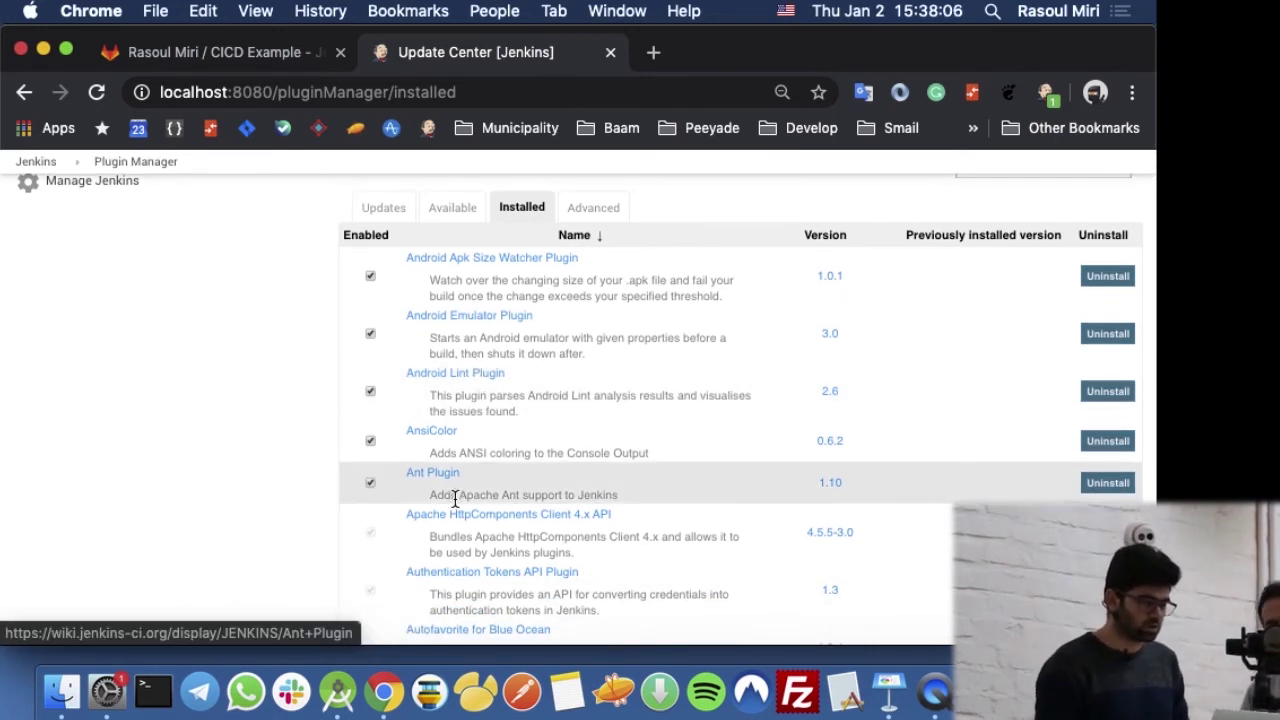
{"action": "scroll", "coordinate": [480, 372], "scroll_direction": "up", "scroll_amount": 2}
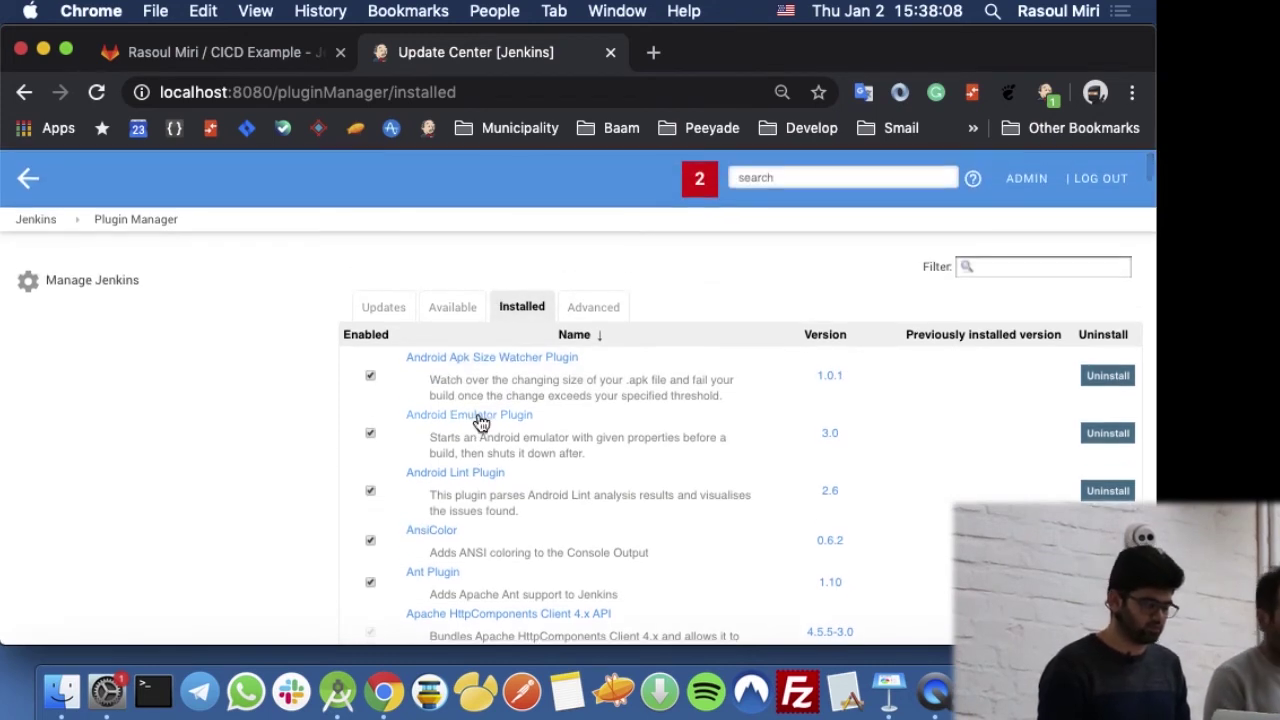
Step: Return to the Jenkins dashboard and open the CICD Example Items folder
{"action": "left_click", "coordinate": [32, 220]}
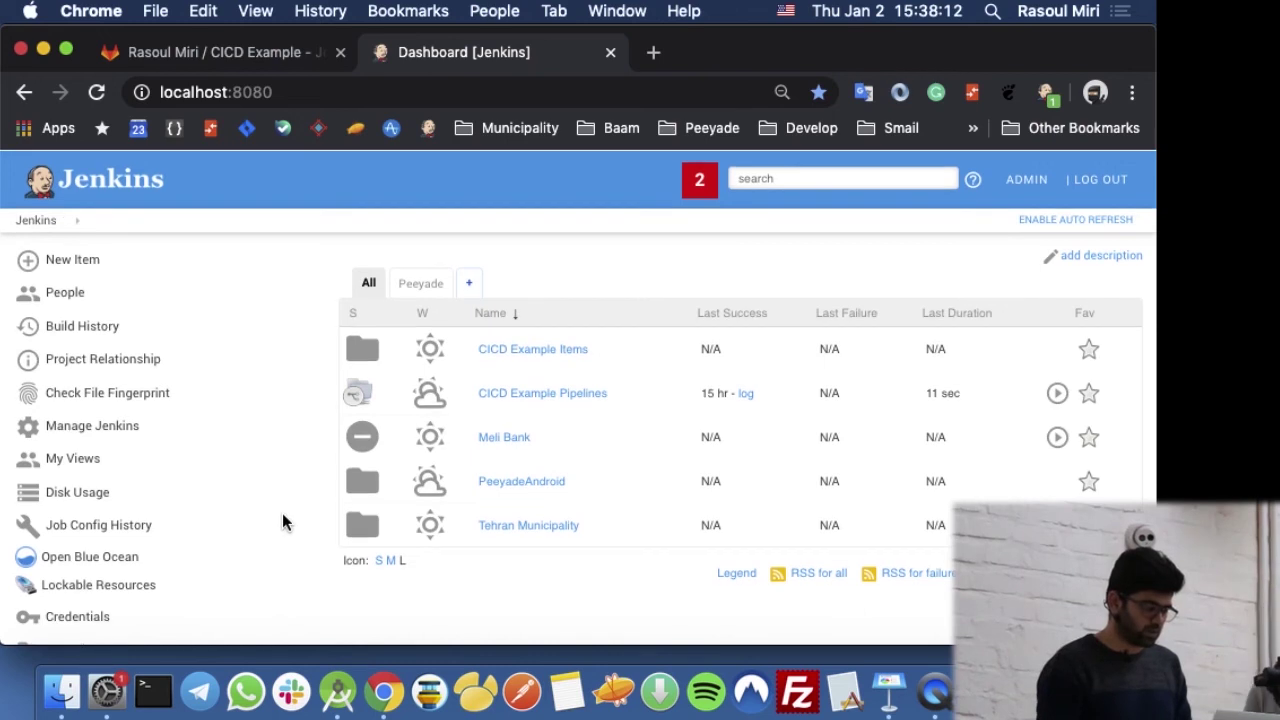
{"action": "mouse_move", "coordinate": [451, 498]}
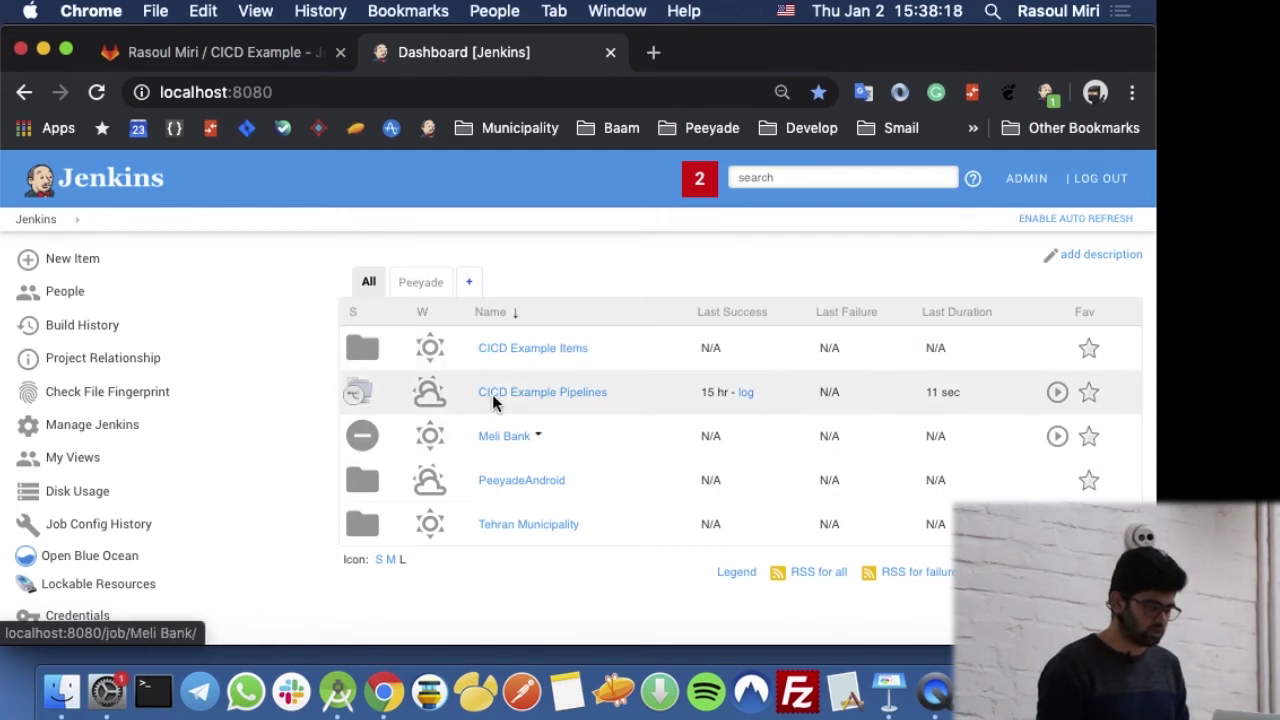
{"action": "left_click", "coordinate": [528, 357]}
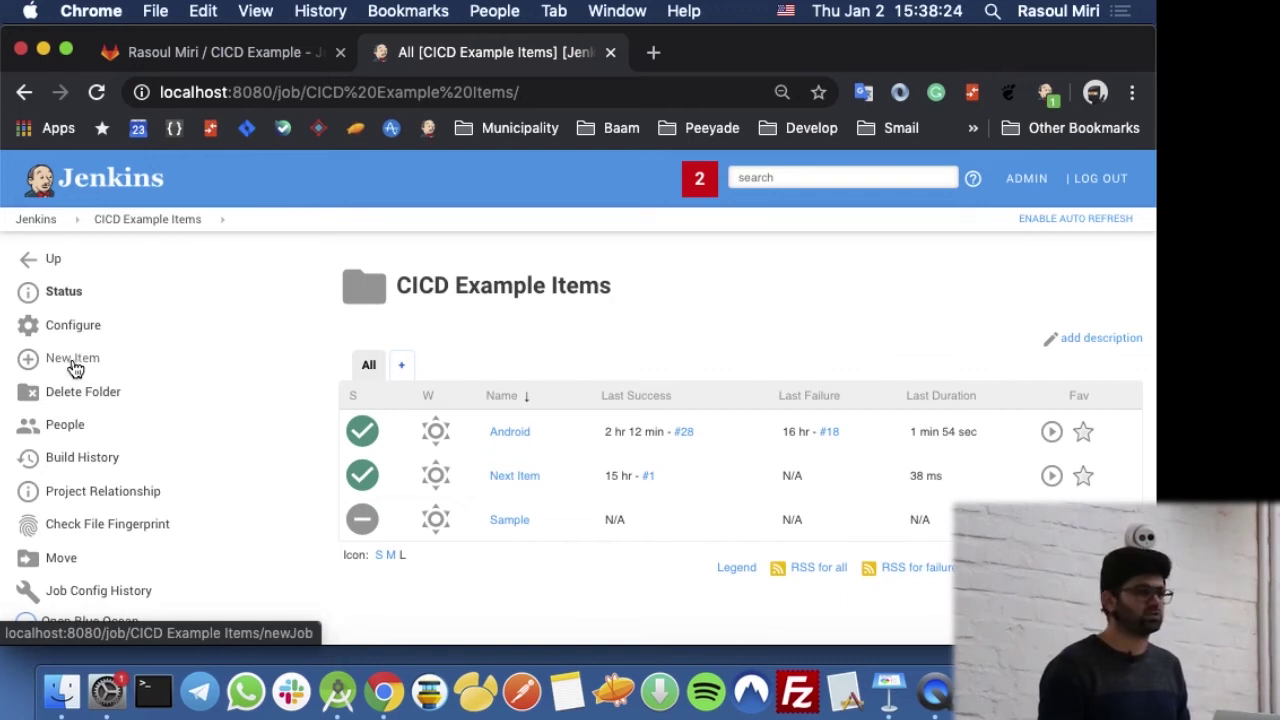
Step: Create a new Freestyle project named TEST 1 in the CICD Example Items folder
{"action": "left_click", "coordinate": [73, 366]}
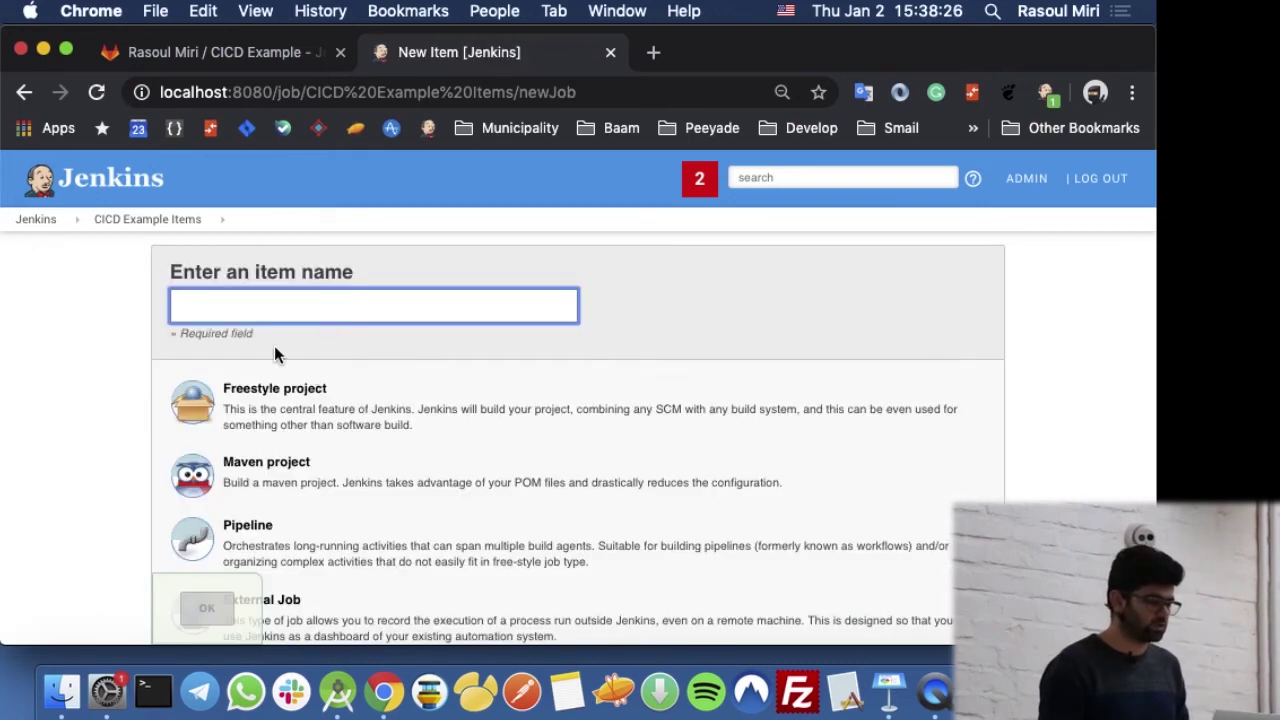
{"action": "left_click", "coordinate": [243, 306]}
{"action": "type", "text": "TEST"}
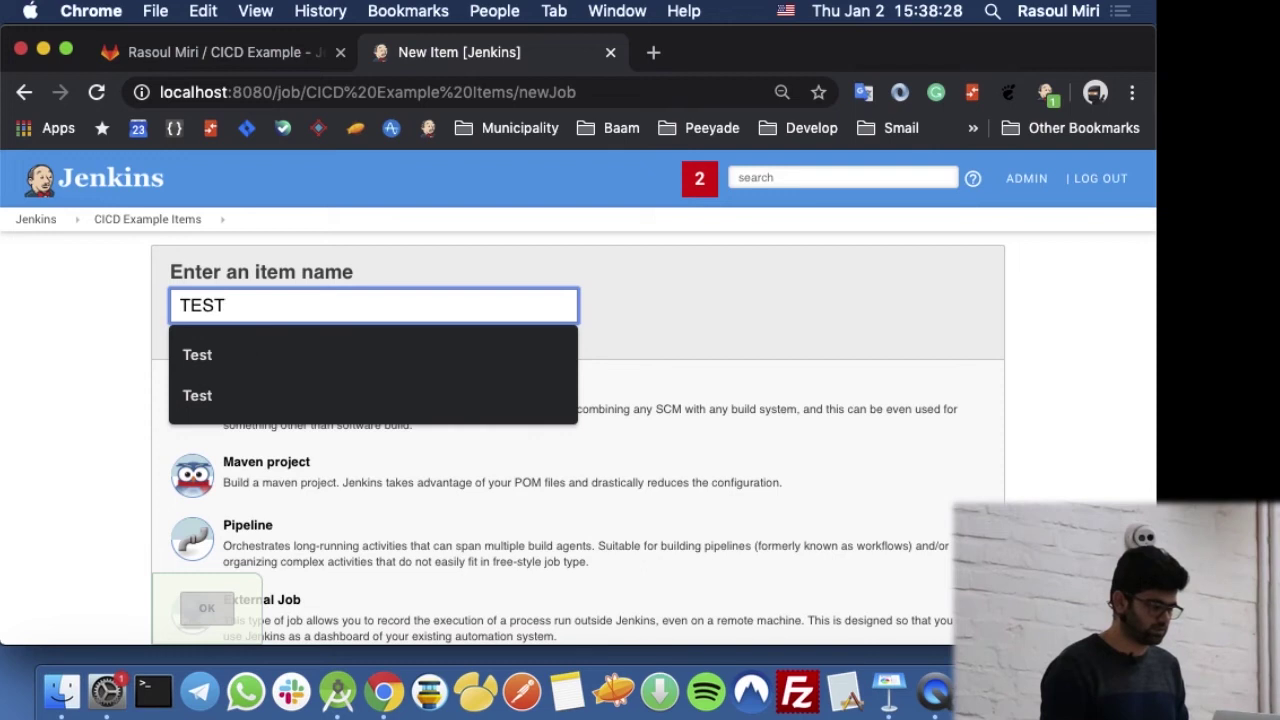
{"action": "type", "text": " 1"}
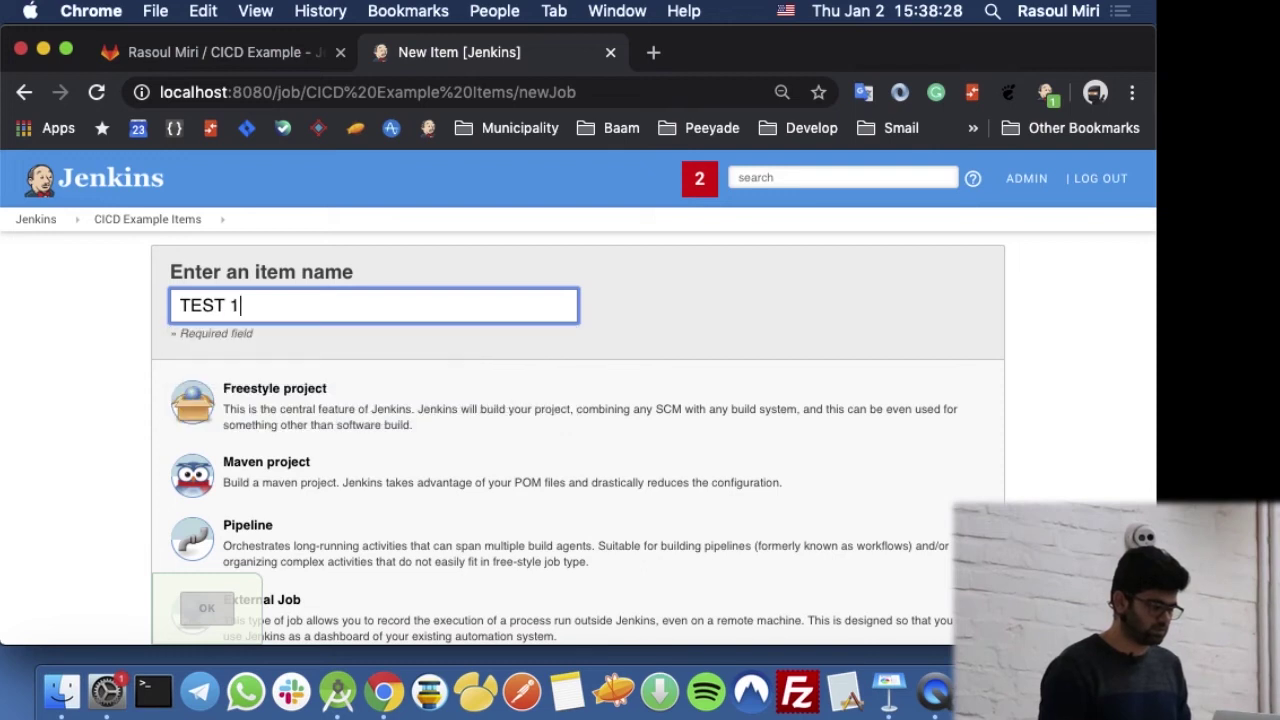
{"action": "left_click", "coordinate": [260, 410]}
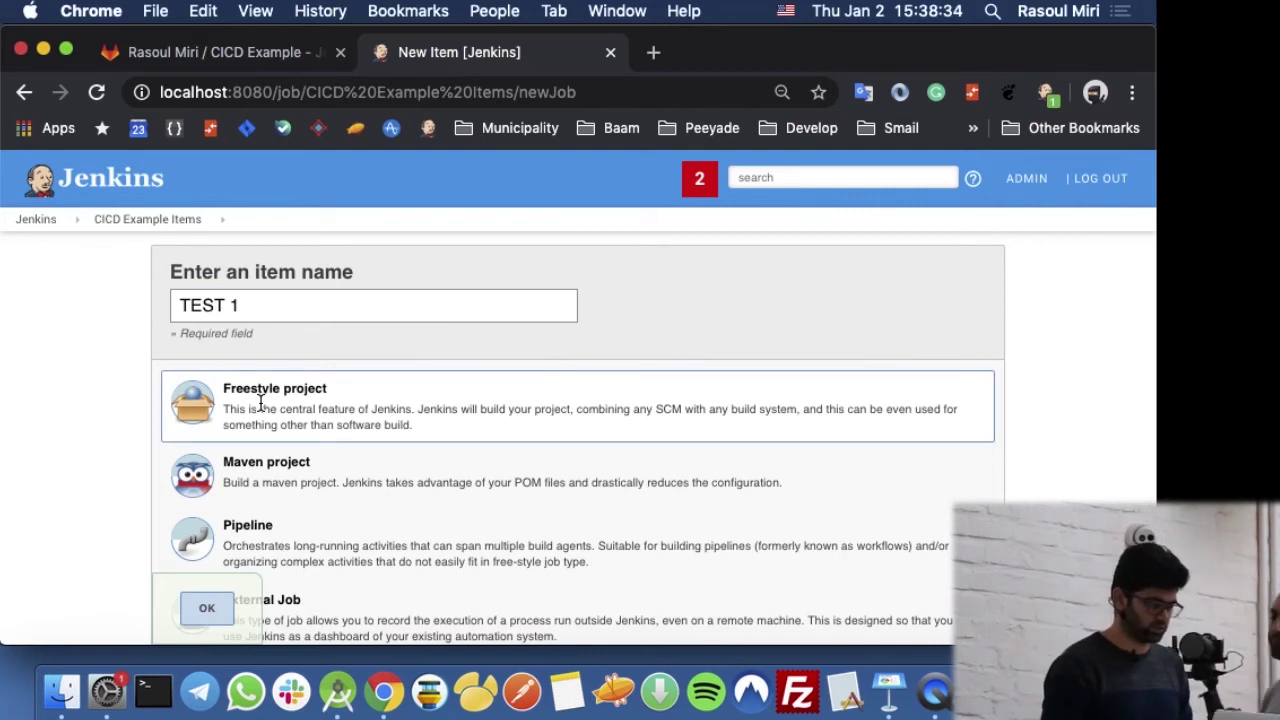
{"action": "scroll", "coordinate": [297, 450], "scroll_direction": "down", "scroll_amount": 10}
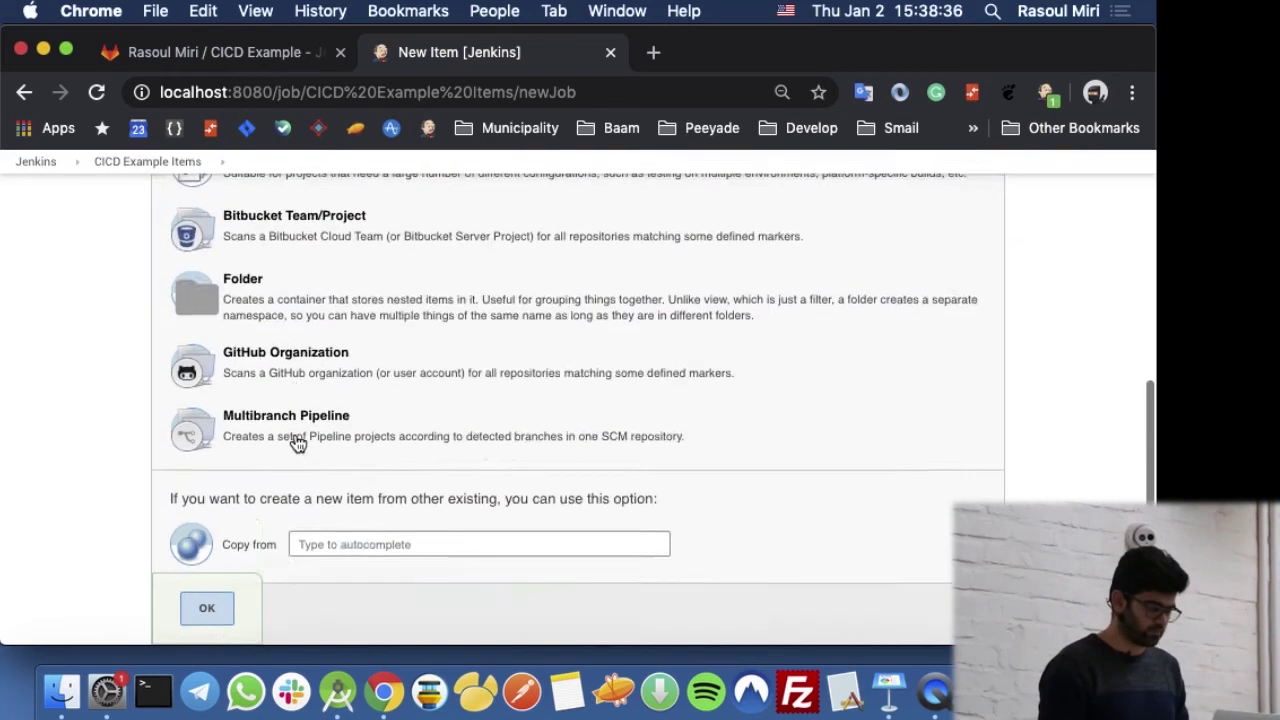
{"action": "left_click", "coordinate": [199, 548]}
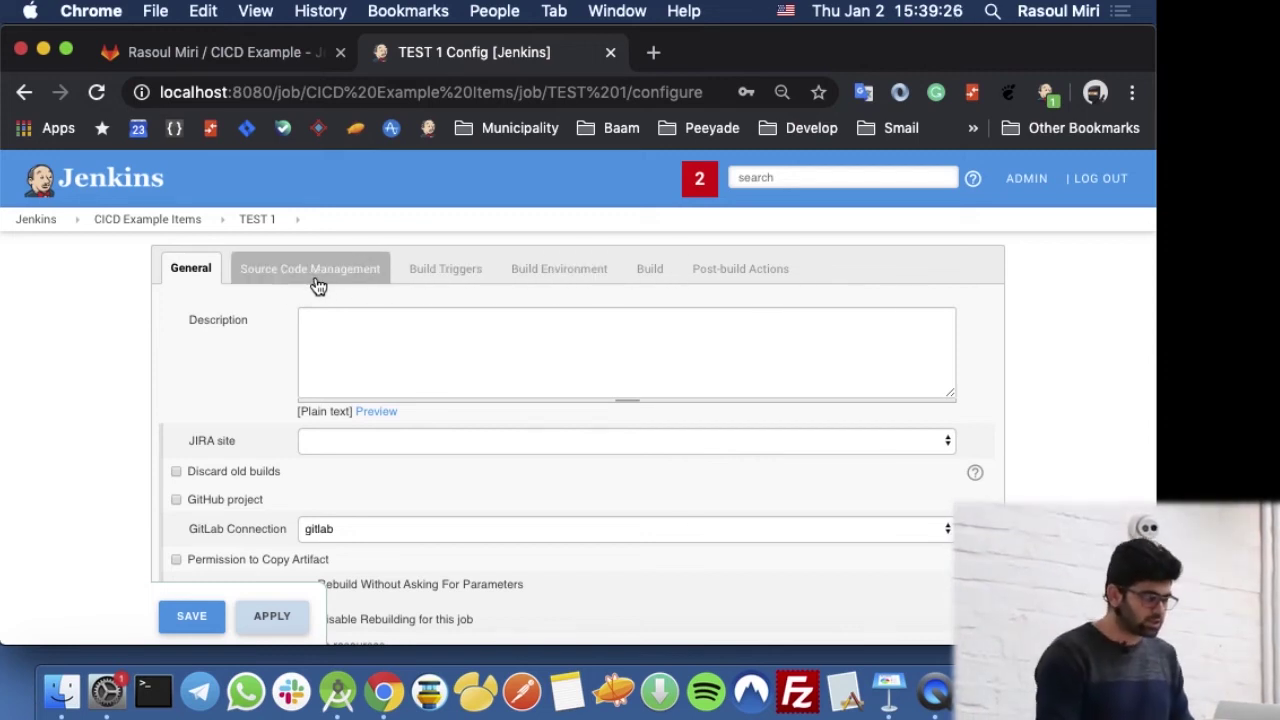
Step: Set the TEST 1 project's source code management to Git and look over its repository and branch settings
{"action": "scroll", "coordinate": [300, 383], "scroll_direction": "up", "scroll_amount": 2}
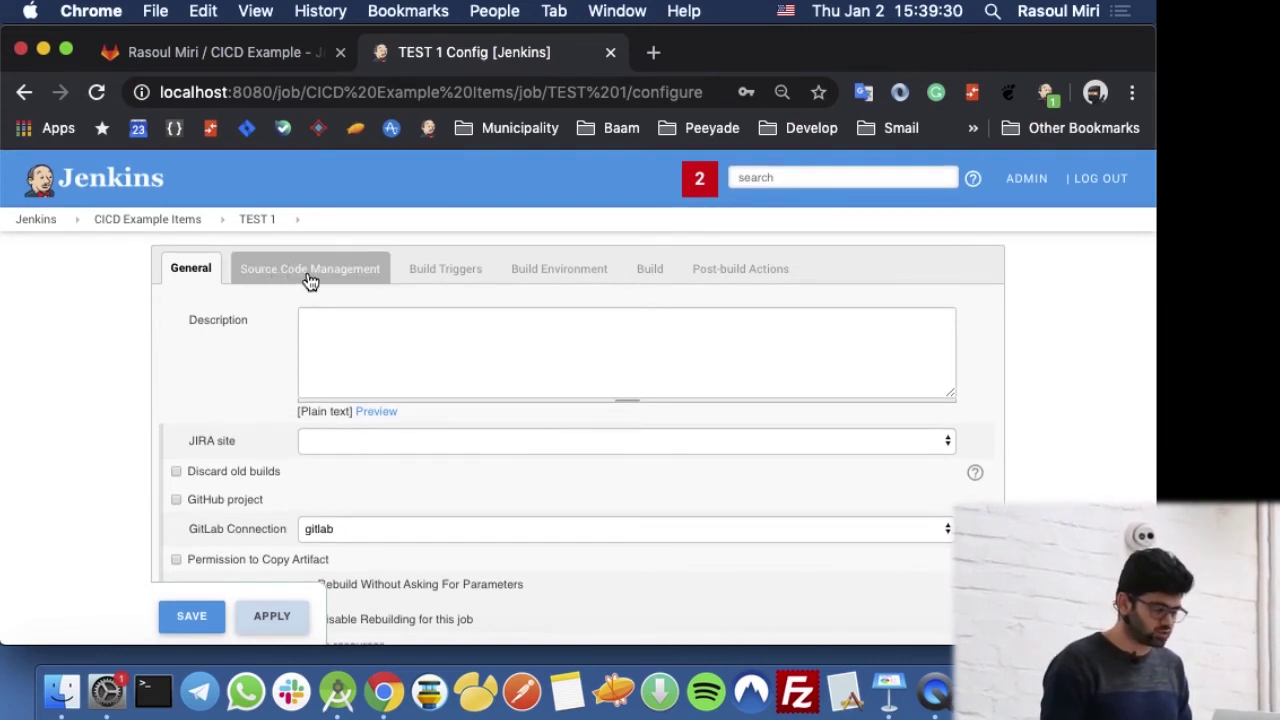
{"action": "left_click", "coordinate": [310, 279]}
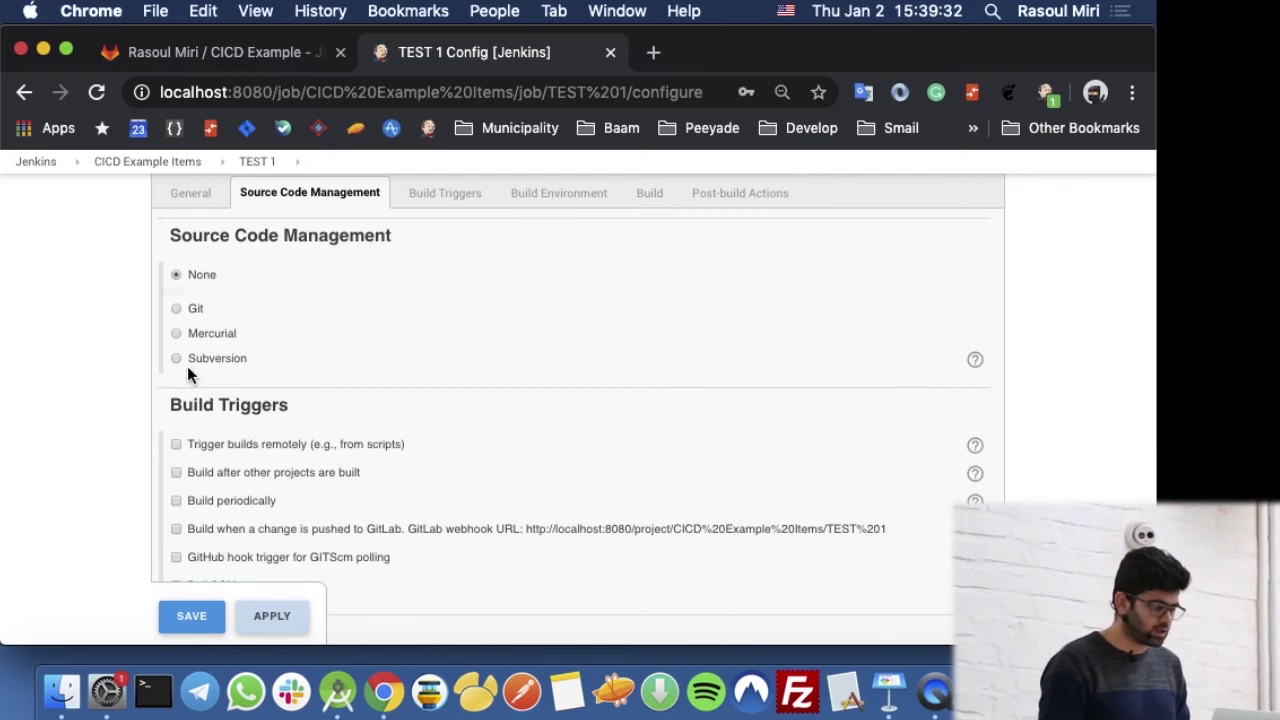
{"action": "left_click", "coordinate": [177, 308]}
{"action": "left_click", "coordinate": [468, 366]}
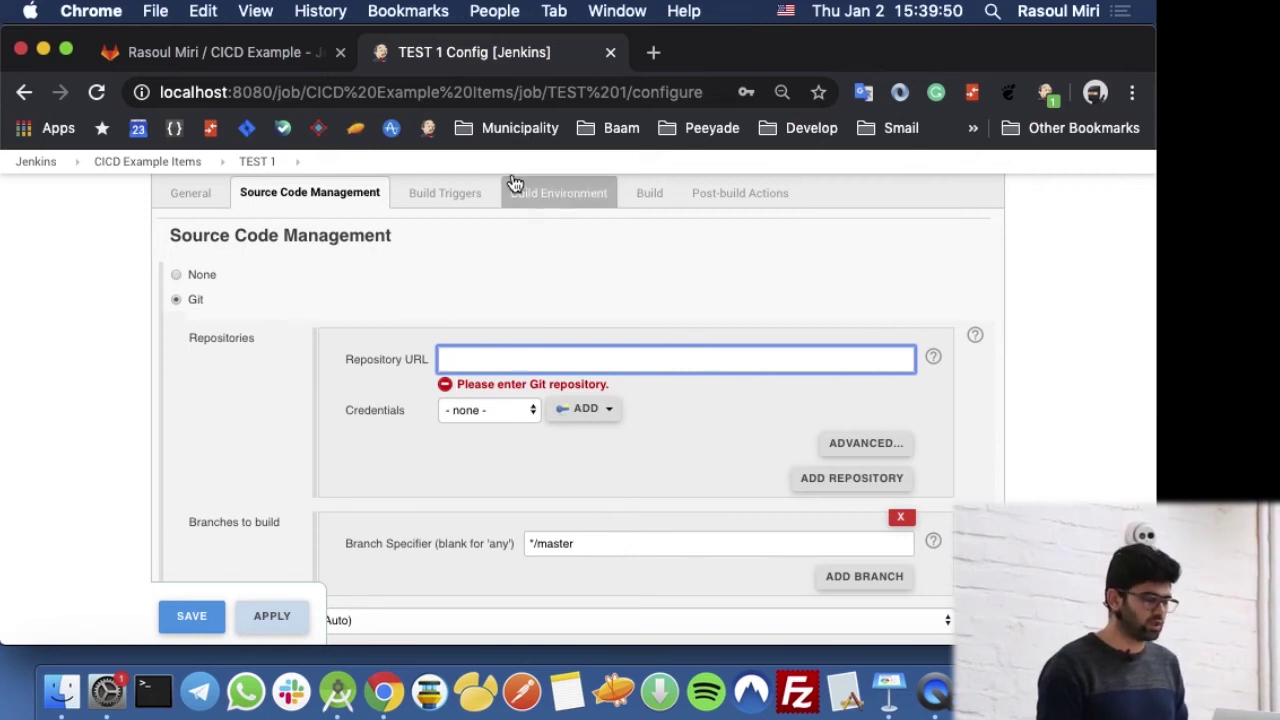
{"action": "scroll", "coordinate": [400, 323], "scroll_direction": "down", "scroll_amount": 3}
{"action": "scroll", "coordinate": [400, 323], "scroll_direction": "up", "scroll_amount": 1}
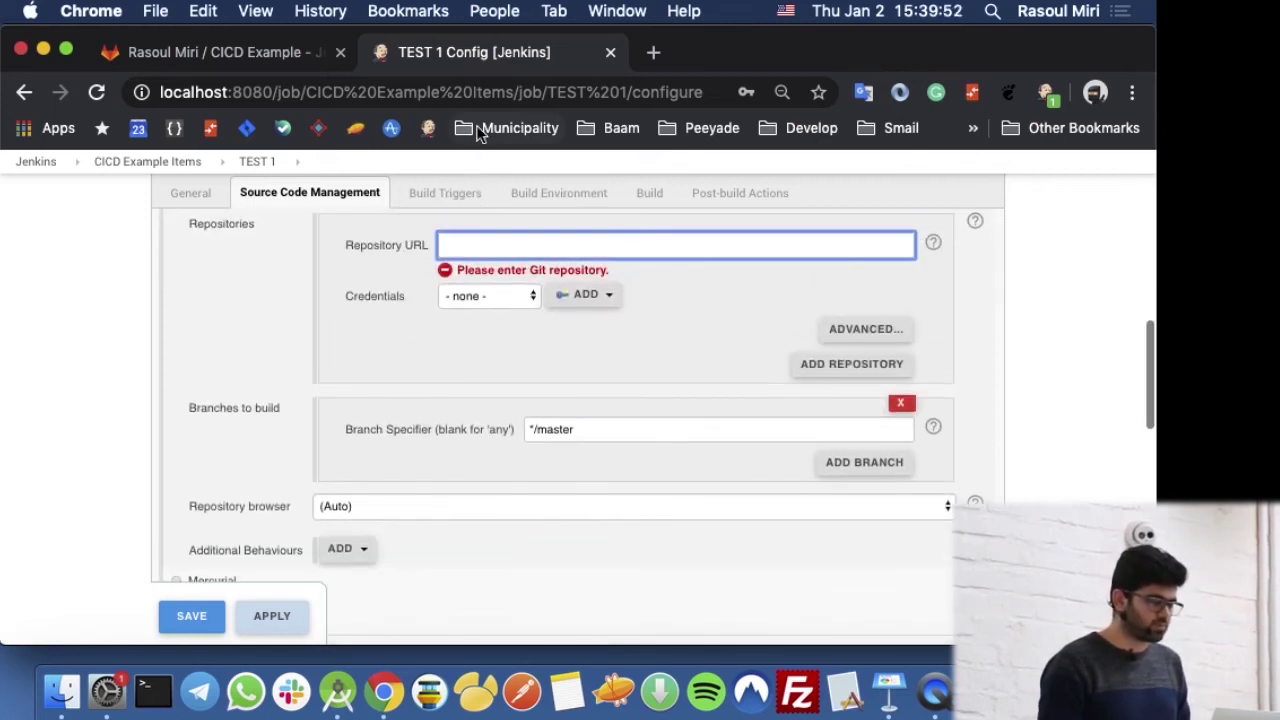
Step: Examine the GitHub hook, periodic and GitLab push build triggers, enabling each one briefly and clearing it again
{"action": "left_click", "coordinate": [446, 194]}
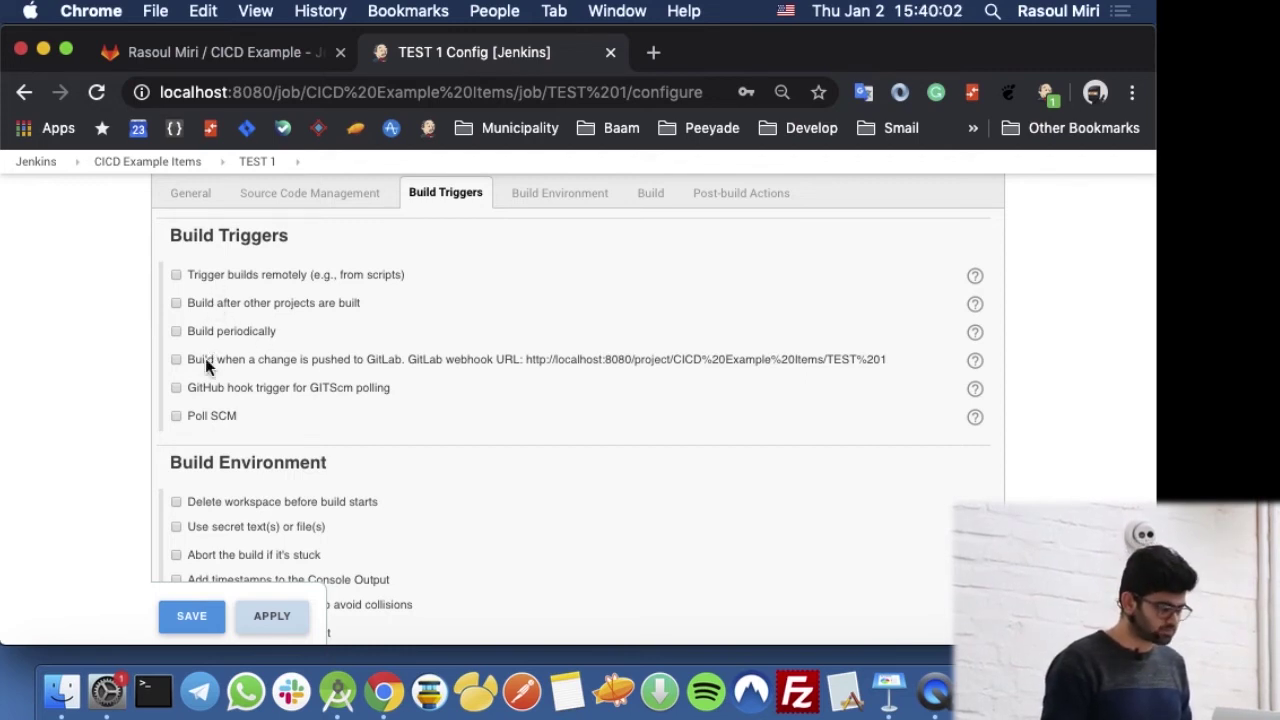
{"action": "left_click", "coordinate": [195, 389]}
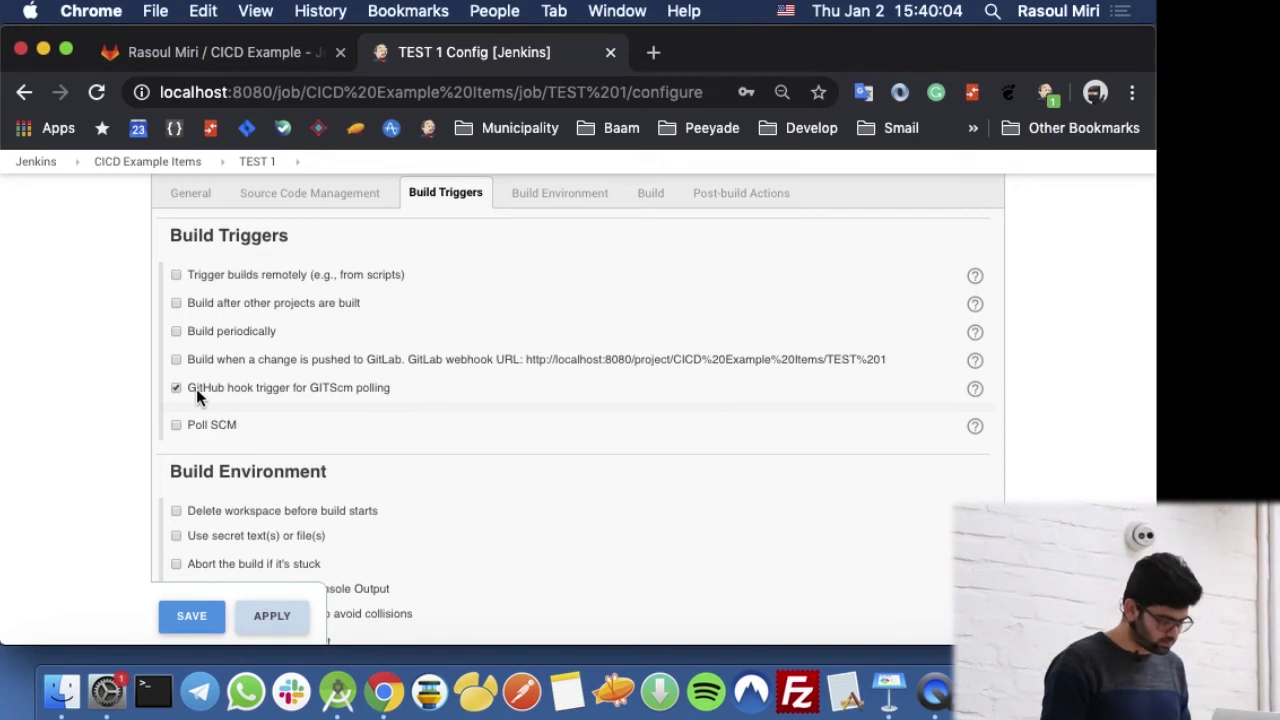
{"action": "left_click", "coordinate": [194, 388]}
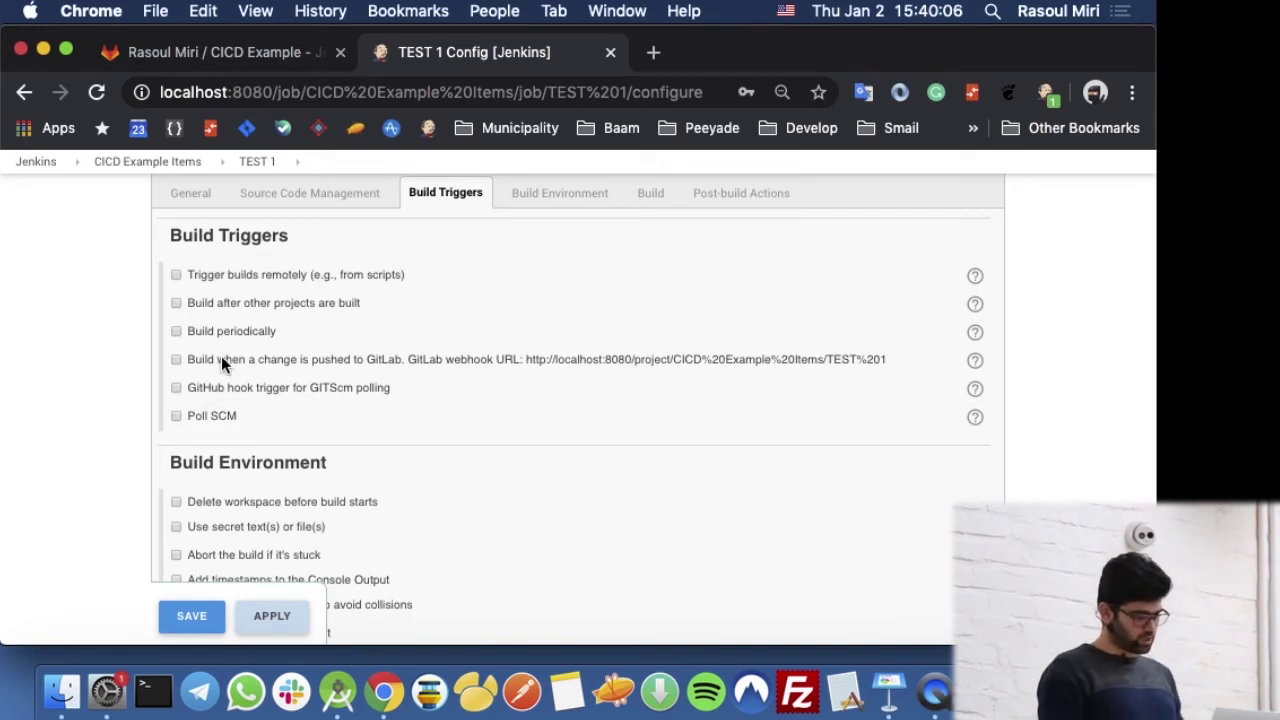
{"action": "left_click", "coordinate": [202, 331]}
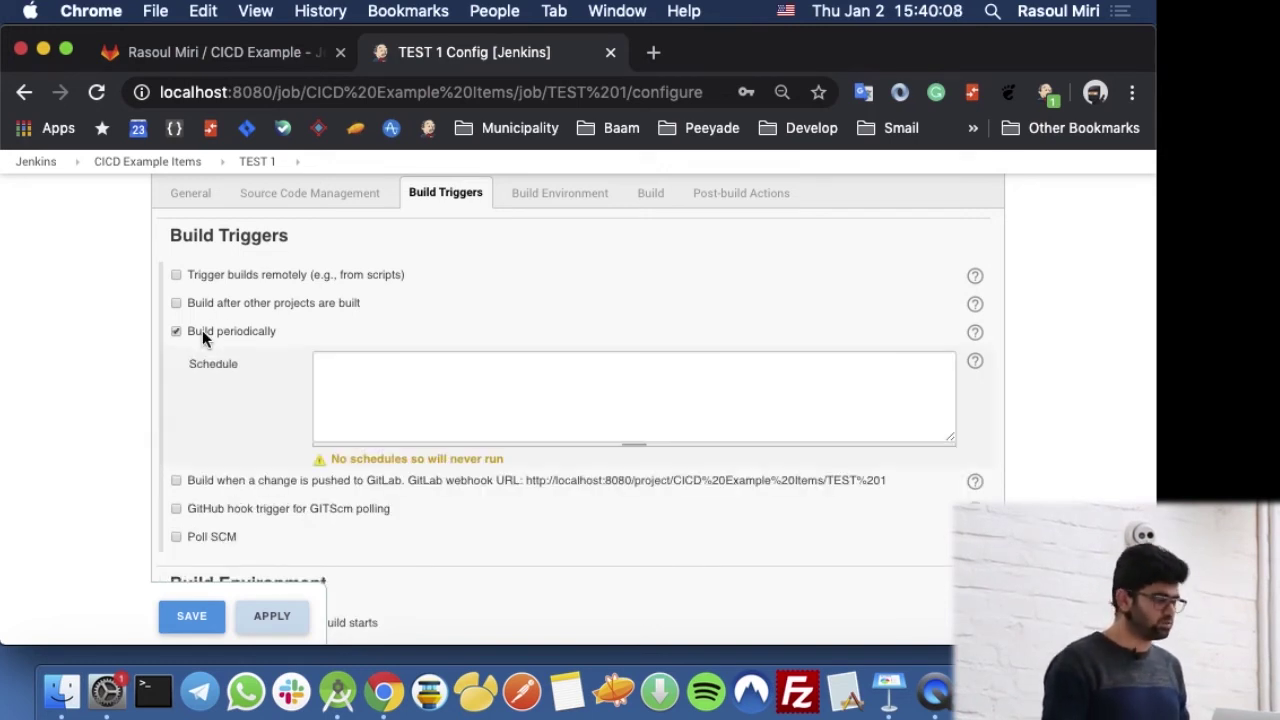
{"action": "left_click", "coordinate": [201, 332]}
{"action": "left_click", "coordinate": [200, 332]}
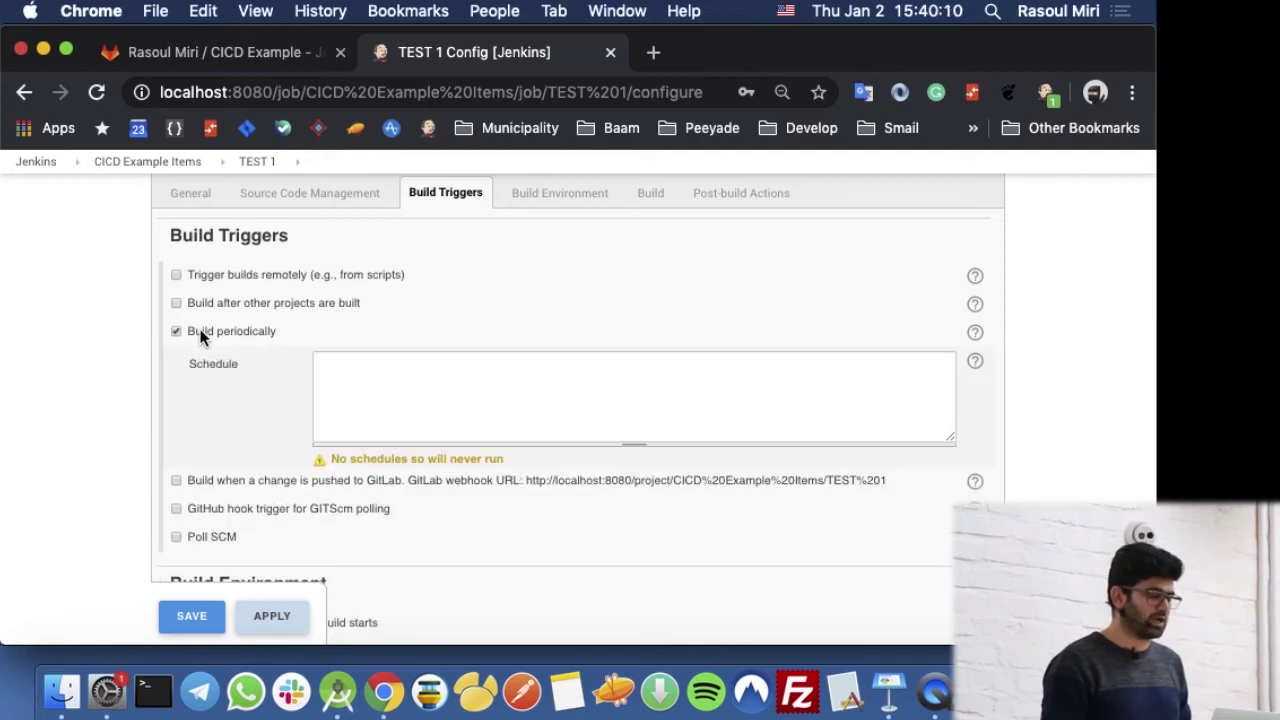
{"action": "left_click", "coordinate": [201, 333]}
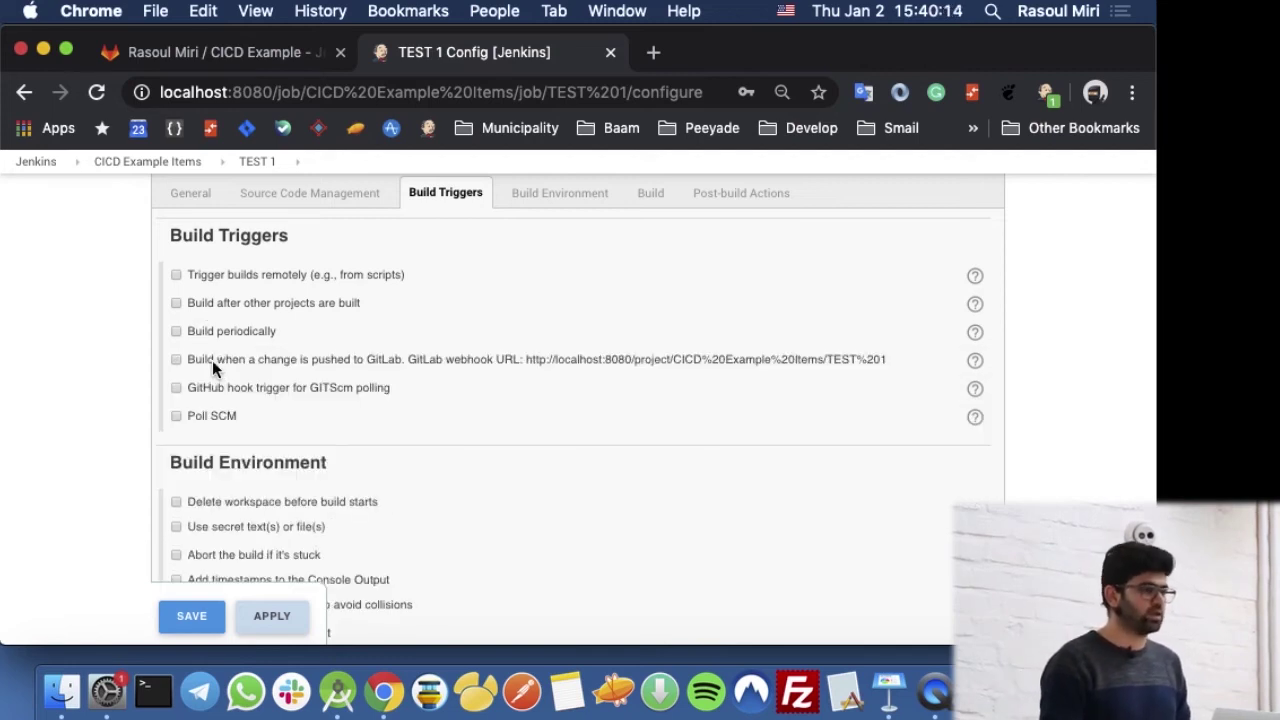
{"action": "left_click", "coordinate": [212, 360]}
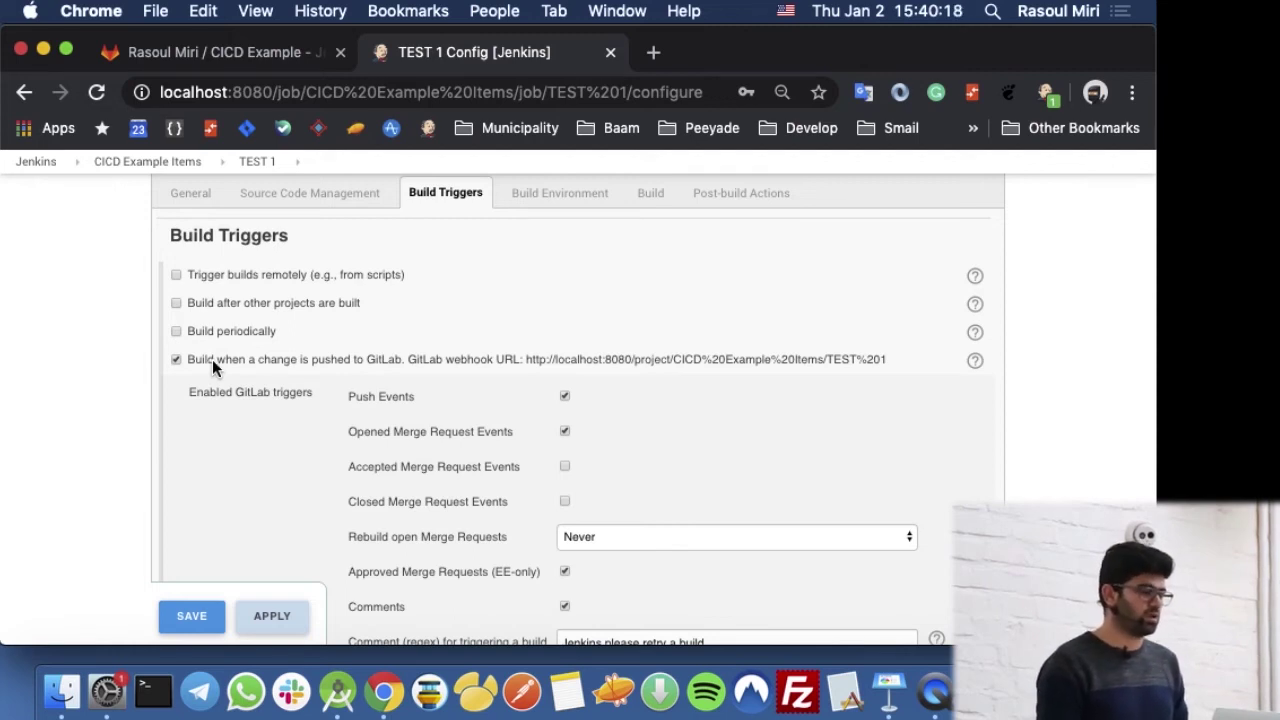
{"action": "left_click", "coordinate": [212, 359]}
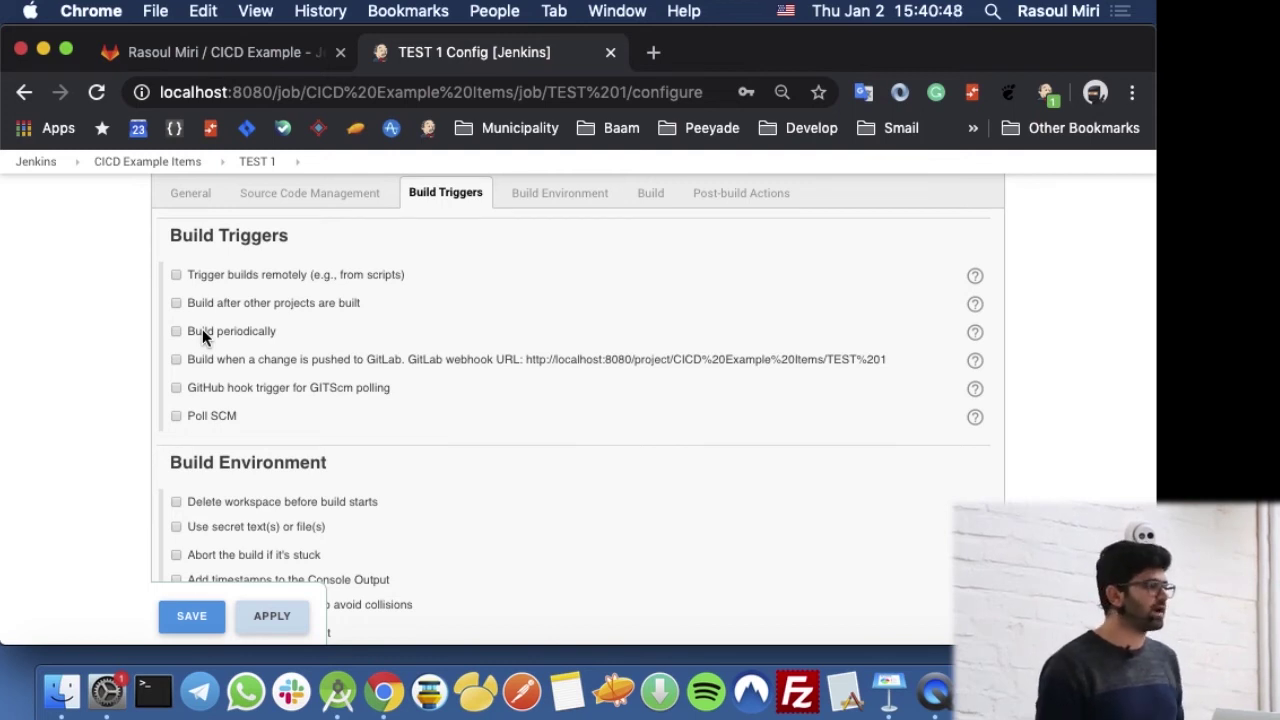
Step: Enable running an Android emulator during the build in the build environment settings
{"action": "scroll", "coordinate": [250, 478], "scroll_direction": "down", "scroll_amount": 4}
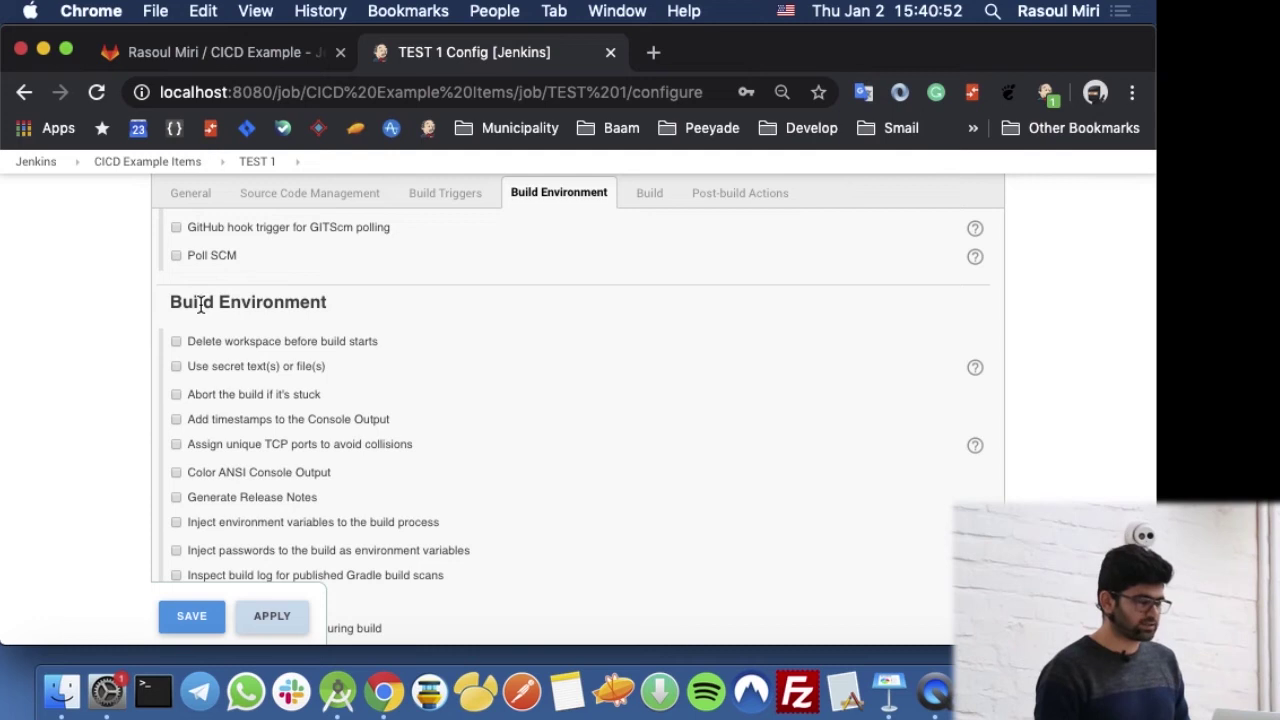
{"action": "scroll", "coordinate": [200, 305], "scroll_direction": "down", "scroll_amount": 1}
{"action": "scroll", "coordinate": [200, 300], "scroll_direction": "down", "scroll_amount": 2}
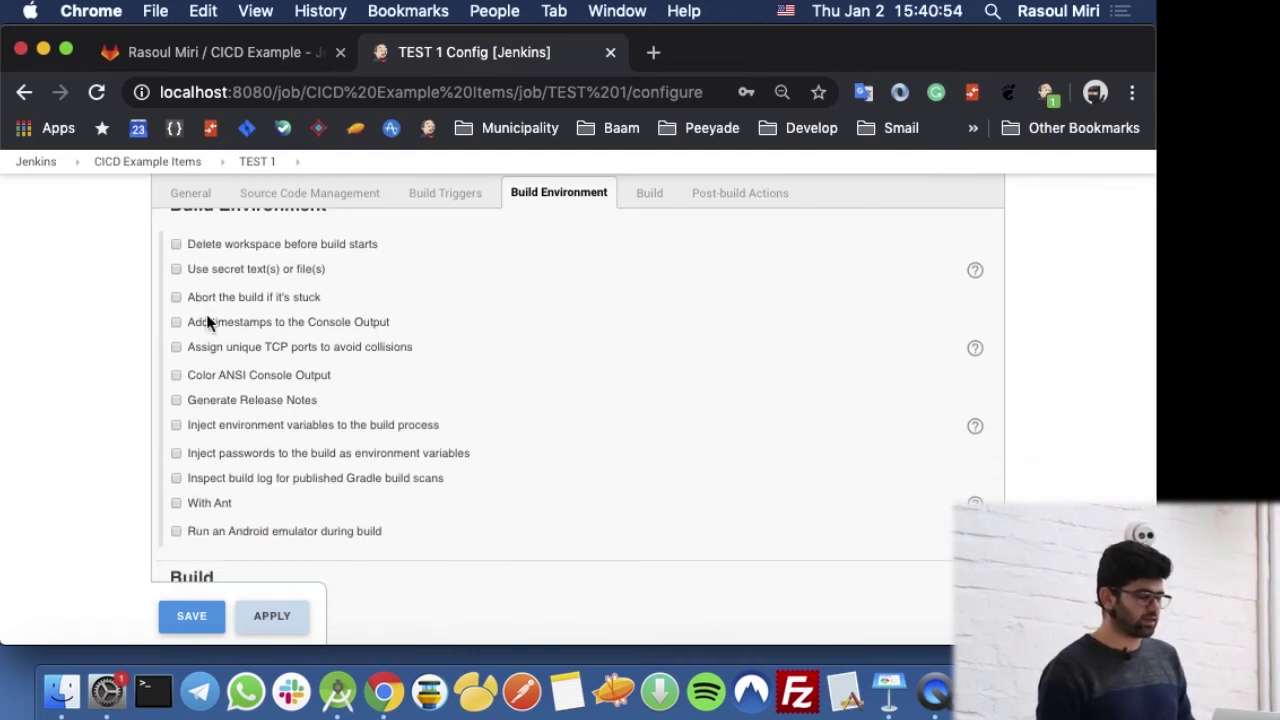
{"action": "scroll", "coordinate": [244, 435], "scroll_direction": "down", "scroll_amount": 3}
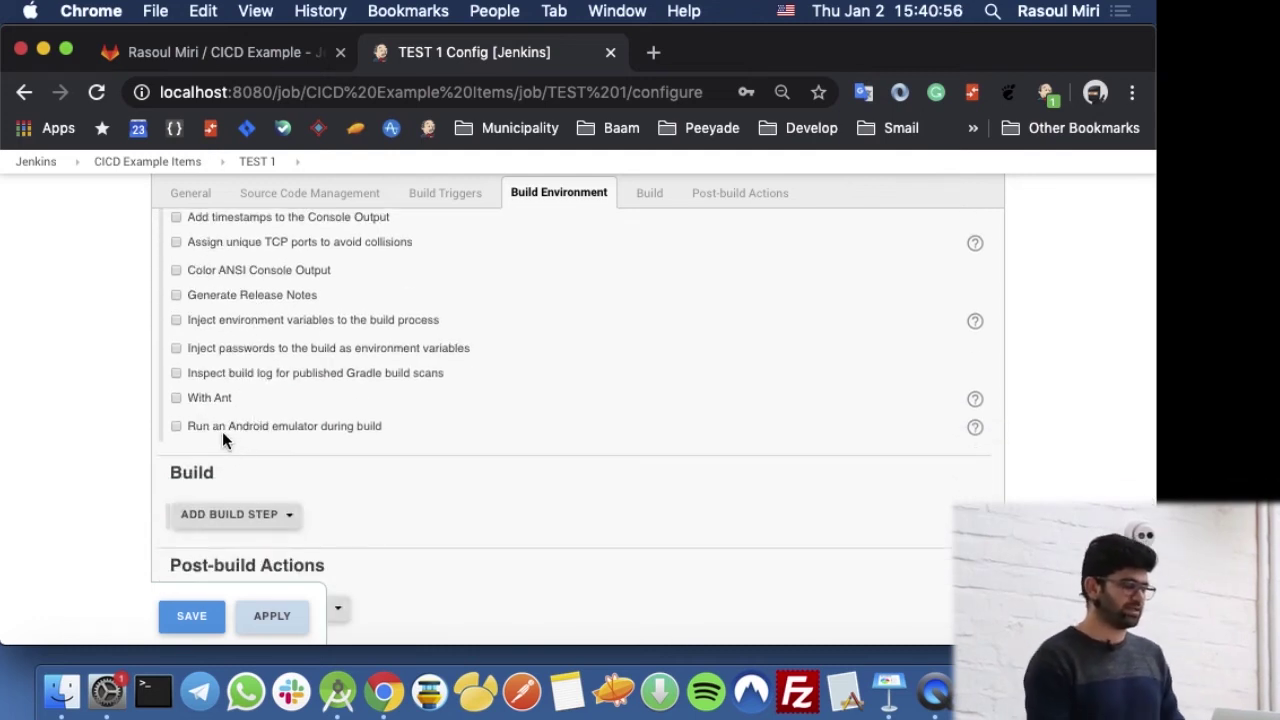
{"action": "left_click", "coordinate": [176, 428]}
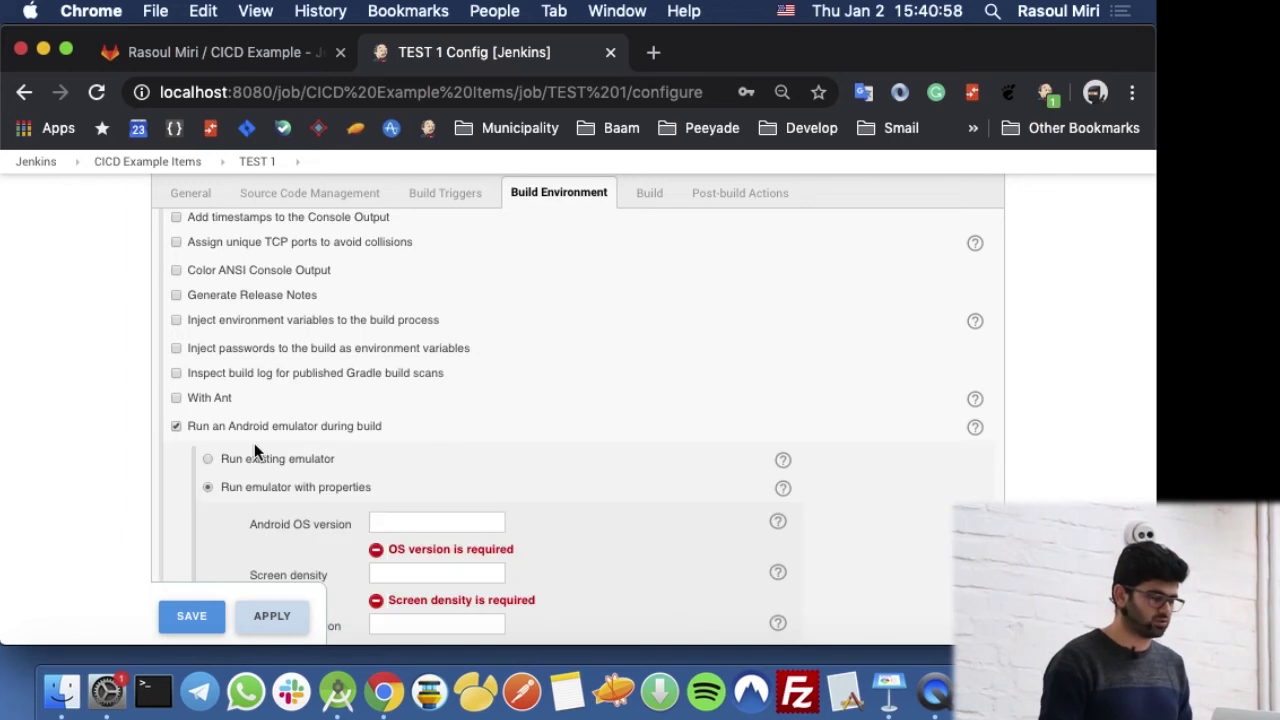
Step: Review the emulator property fields from Android OS version to device definition, and choose to run an existing emulator instead
{"action": "scroll", "coordinate": [254, 445], "scroll_direction": "down", "scroll_amount": 3}
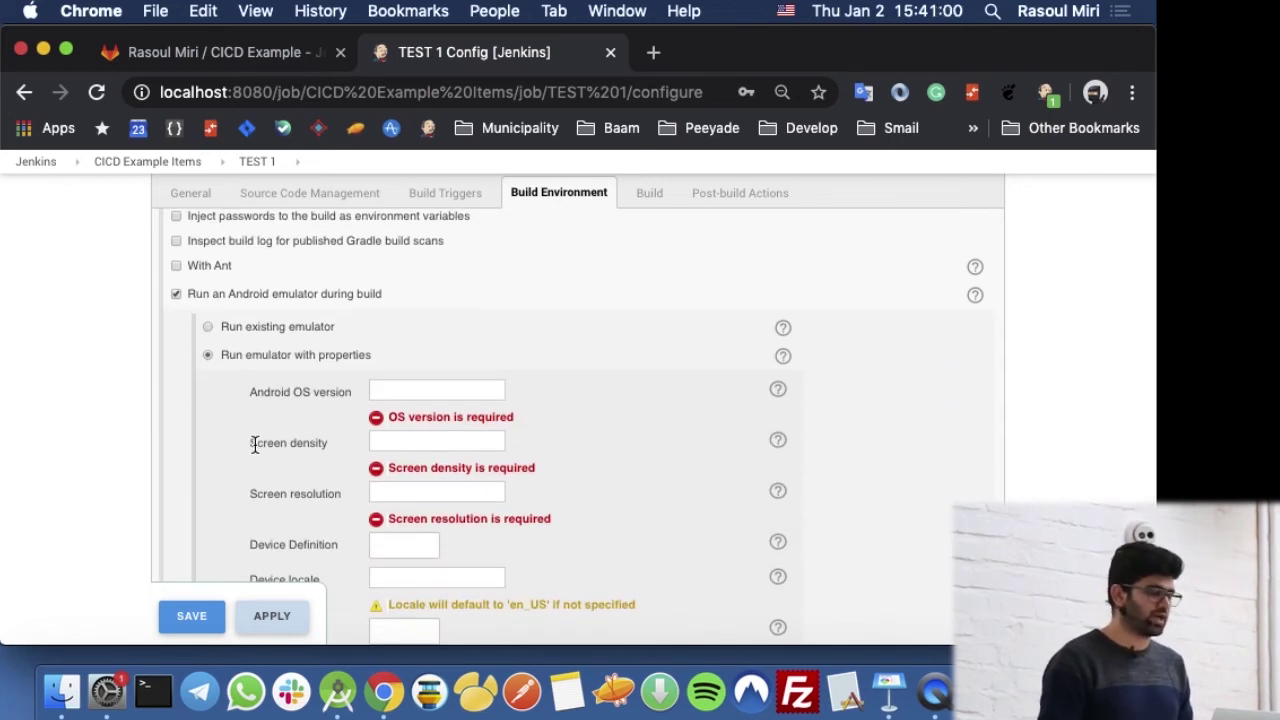
{"action": "scroll", "coordinate": [255, 445], "scroll_direction": "down", "scroll_amount": 1}
{"action": "left_click", "coordinate": [408, 341]}
{"action": "left_click", "coordinate": [406, 391]}
{"action": "left_click", "coordinate": [404, 441]}
{"action": "left_click", "coordinate": [398, 496]}
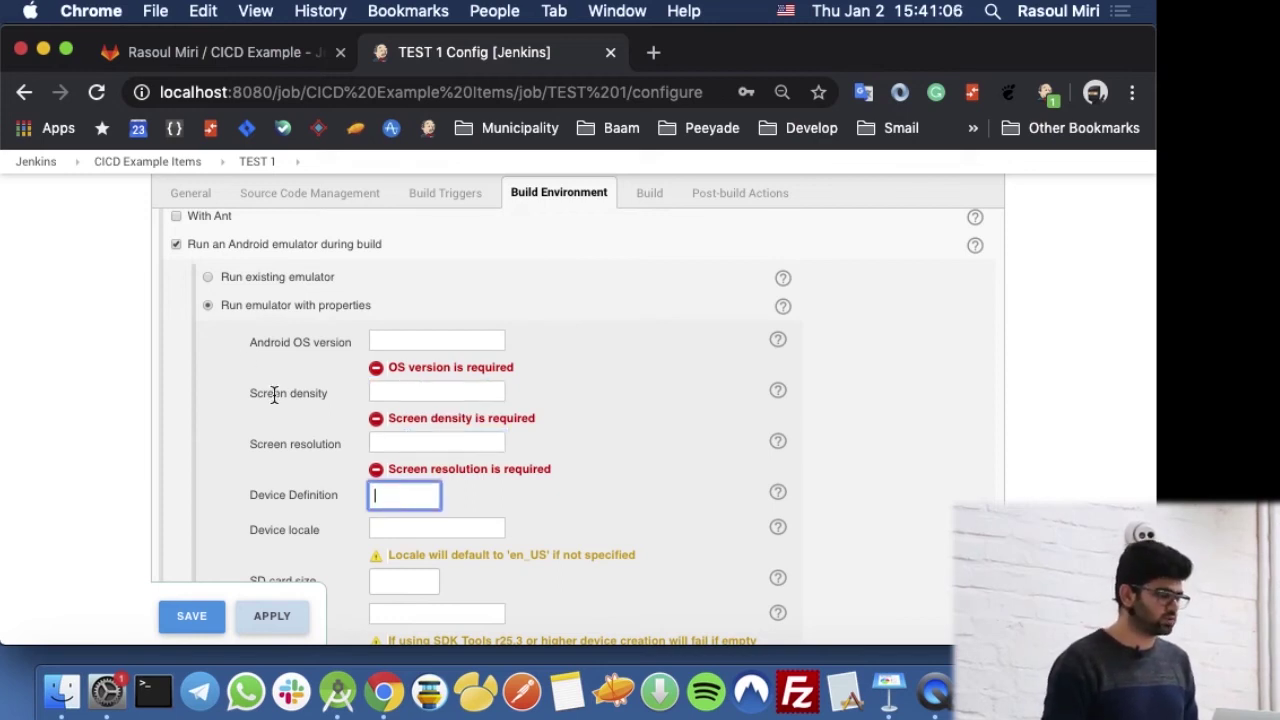
{"action": "left_click", "coordinate": [216, 278]}
{"action": "left_click", "coordinate": [353, 313]}
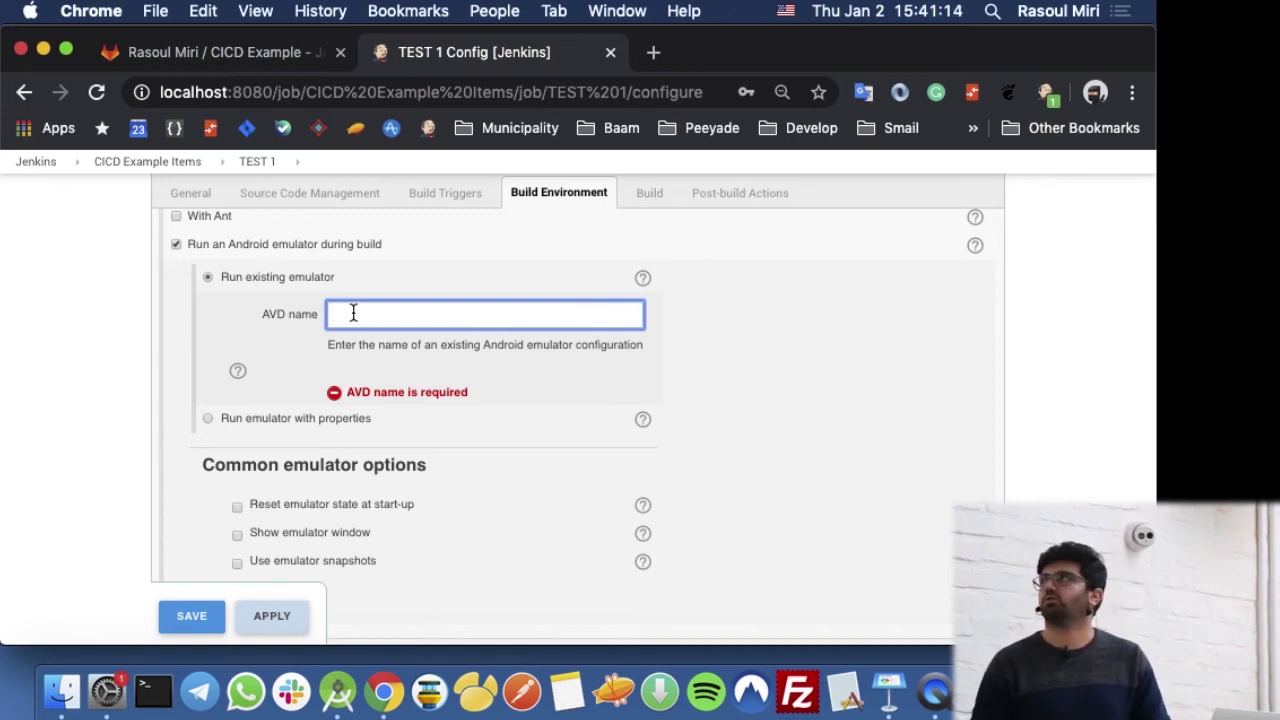
Step: Add an Invoke Gradle script build step that uses the Gradle Wrapper and makes gradlew executable
{"action": "scroll", "coordinate": [214, 397], "scroll_direction": "down", "scroll_amount": 2}
{"action": "left_click", "coordinate": [662, 194]}
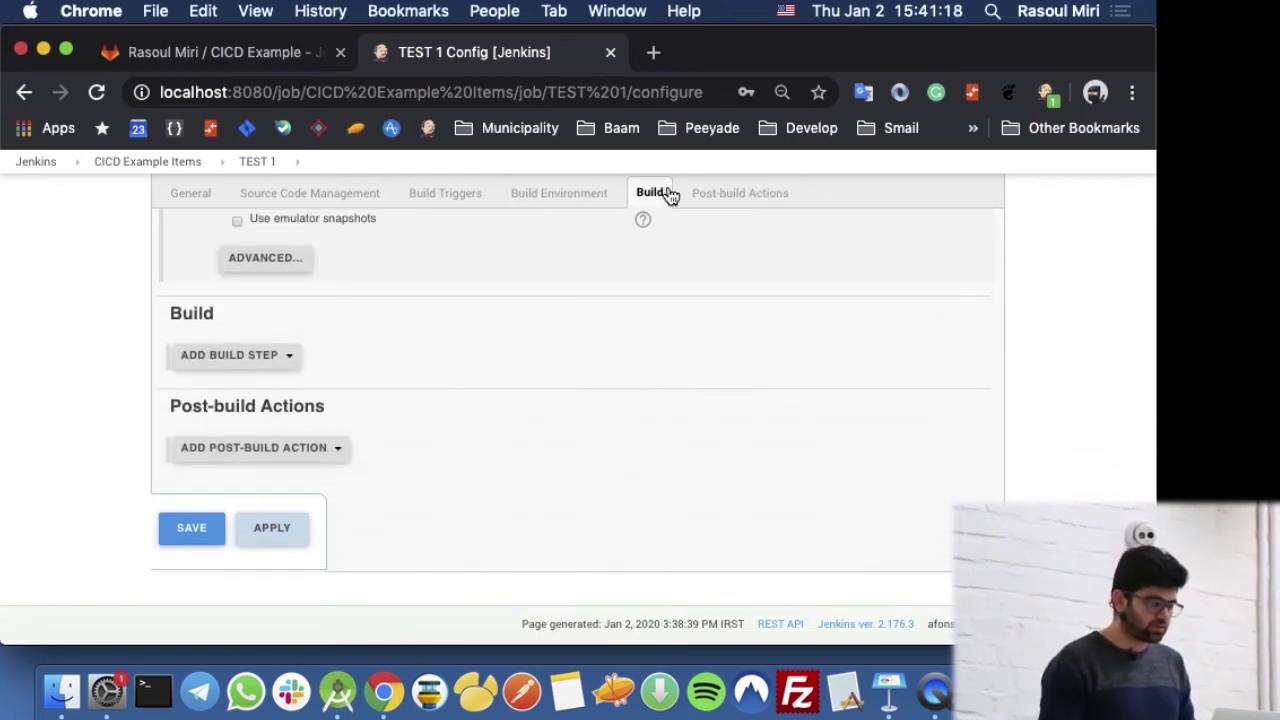
{"action": "left_click", "coordinate": [207, 357]}
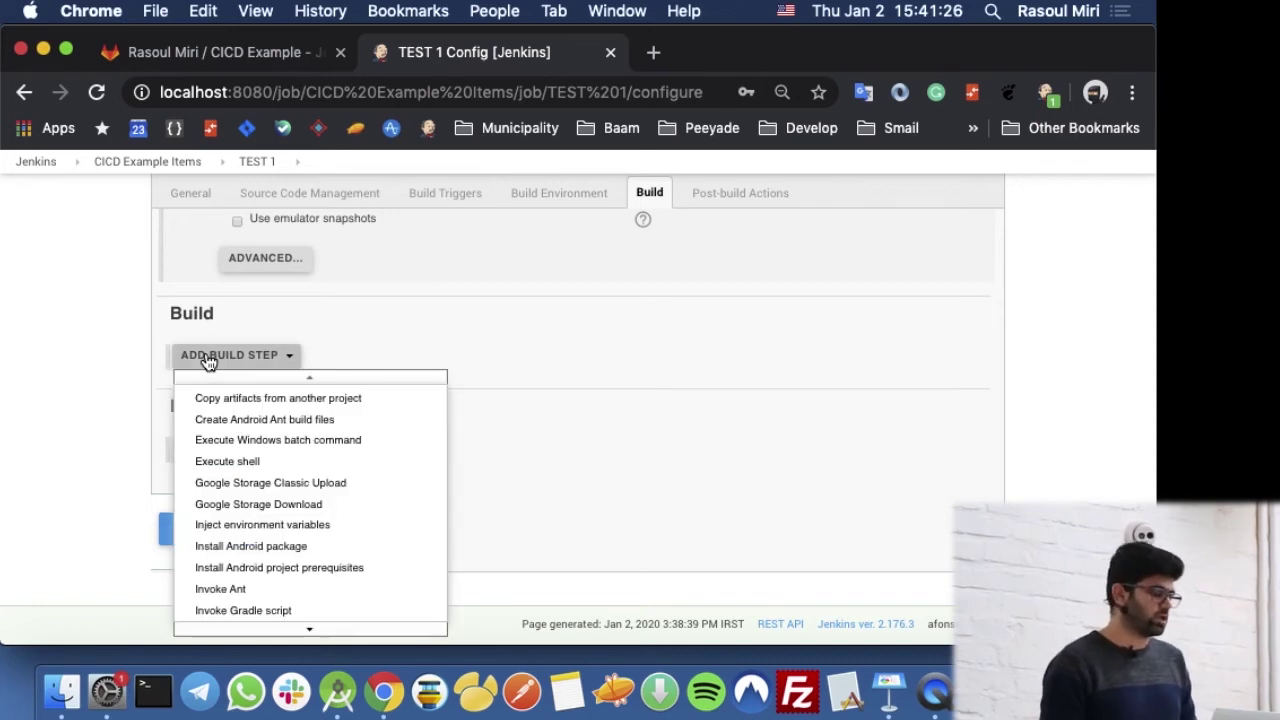
{"action": "left_click", "coordinate": [257, 609]}
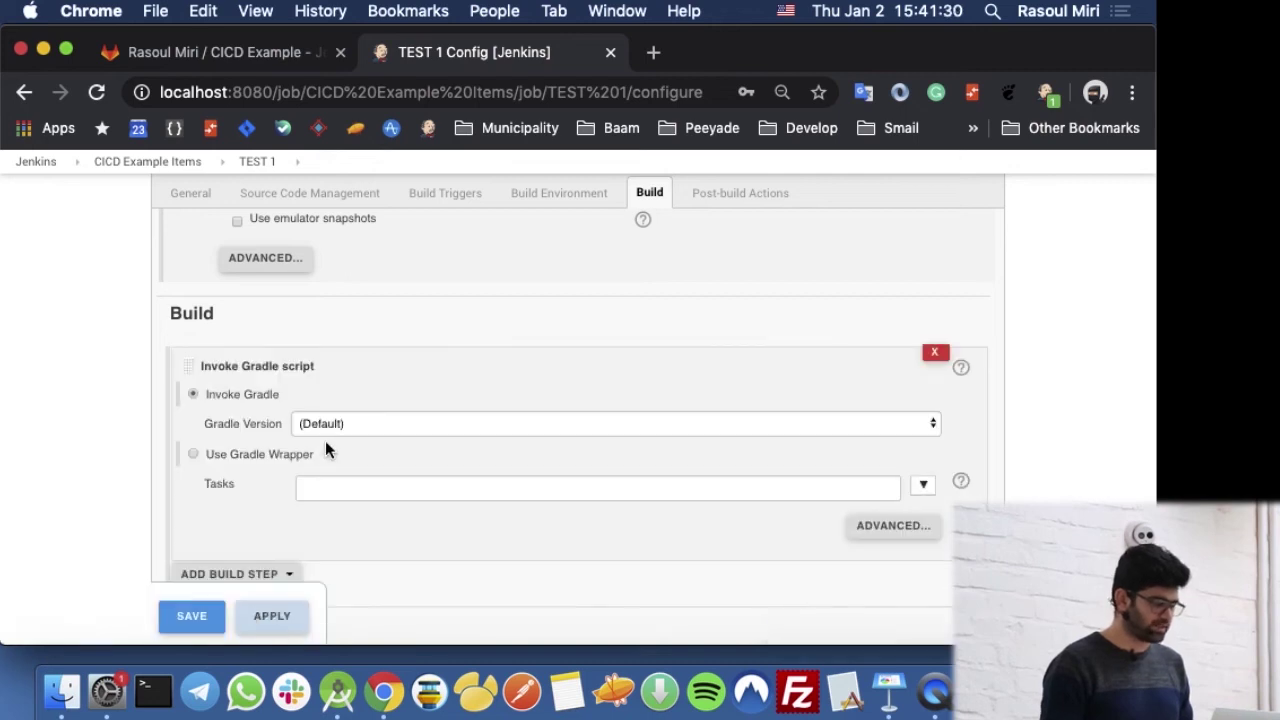
{"action": "left_click", "coordinate": [265, 454]}
{"action": "scroll", "coordinate": [345, 456], "scroll_direction": "down", "scroll_amount": 1}
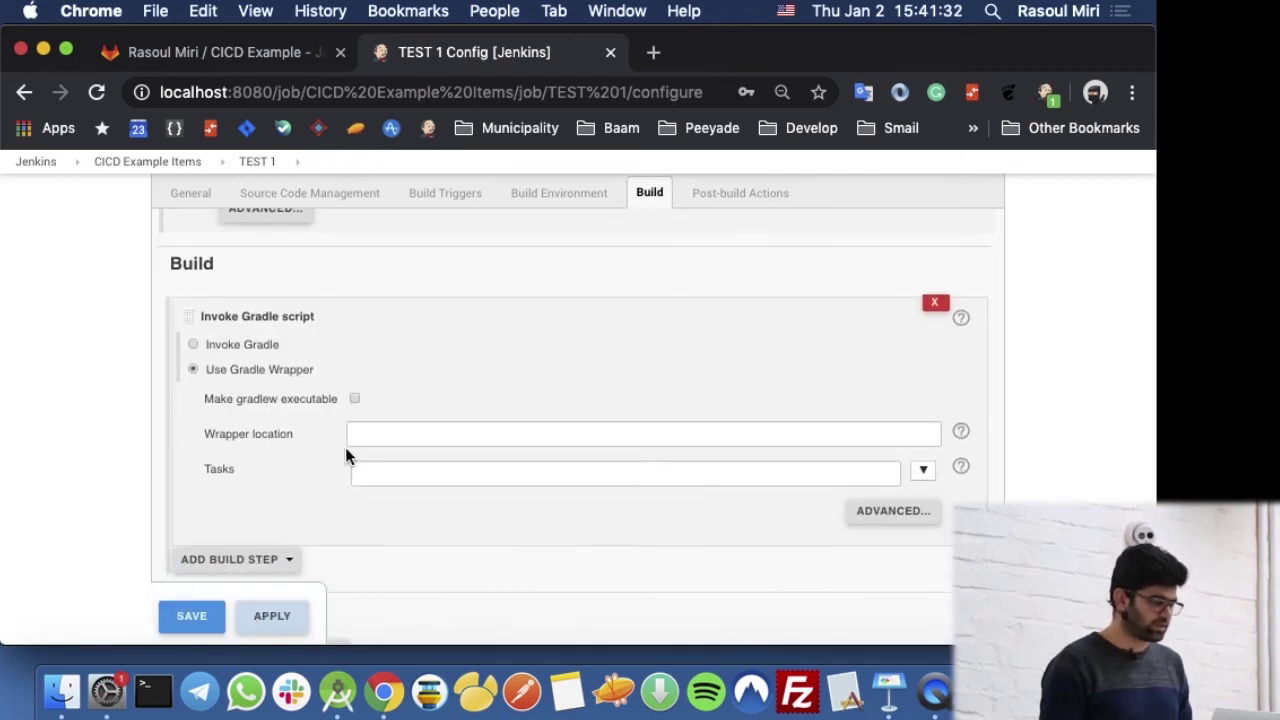
{"action": "left_click", "coordinate": [355, 398]}
{"action": "left_click", "coordinate": [364, 476]}
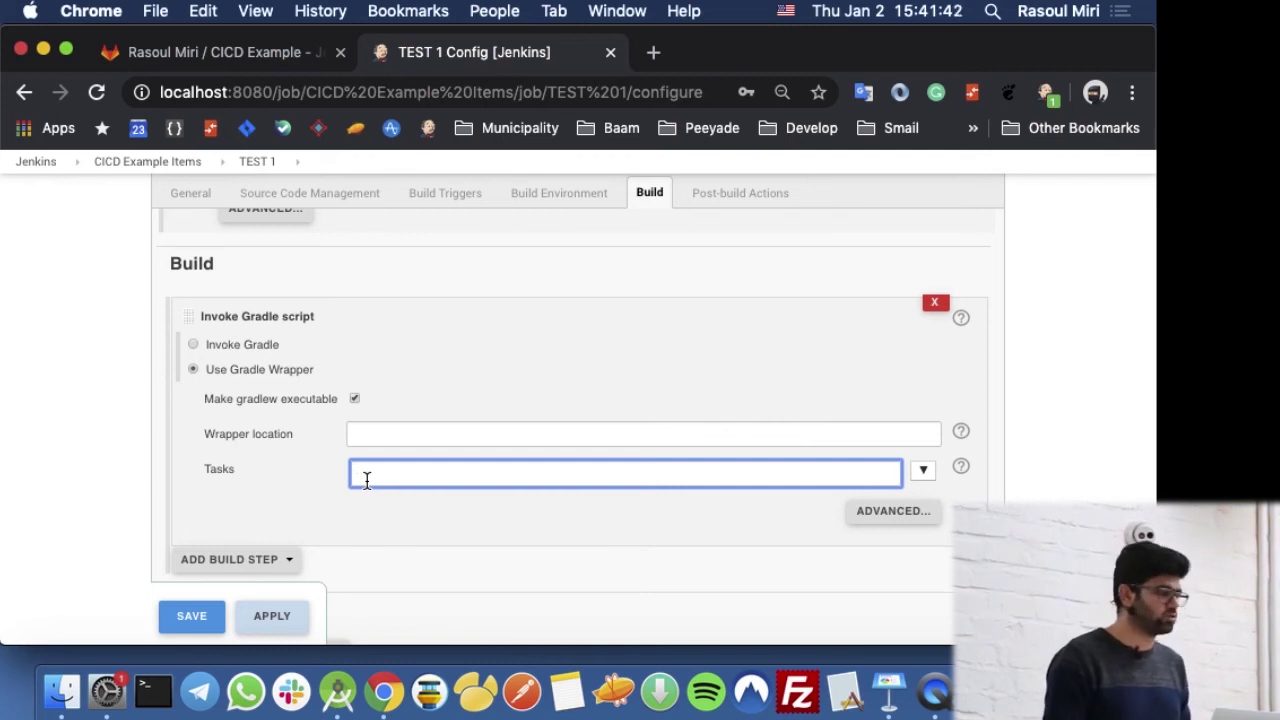
Step: Review the available post-build actions, from publishing Android Lint results to publishing HTML reports, without adding one
{"action": "scroll", "coordinate": [171, 289], "scroll_direction": "down", "scroll_amount": 5}
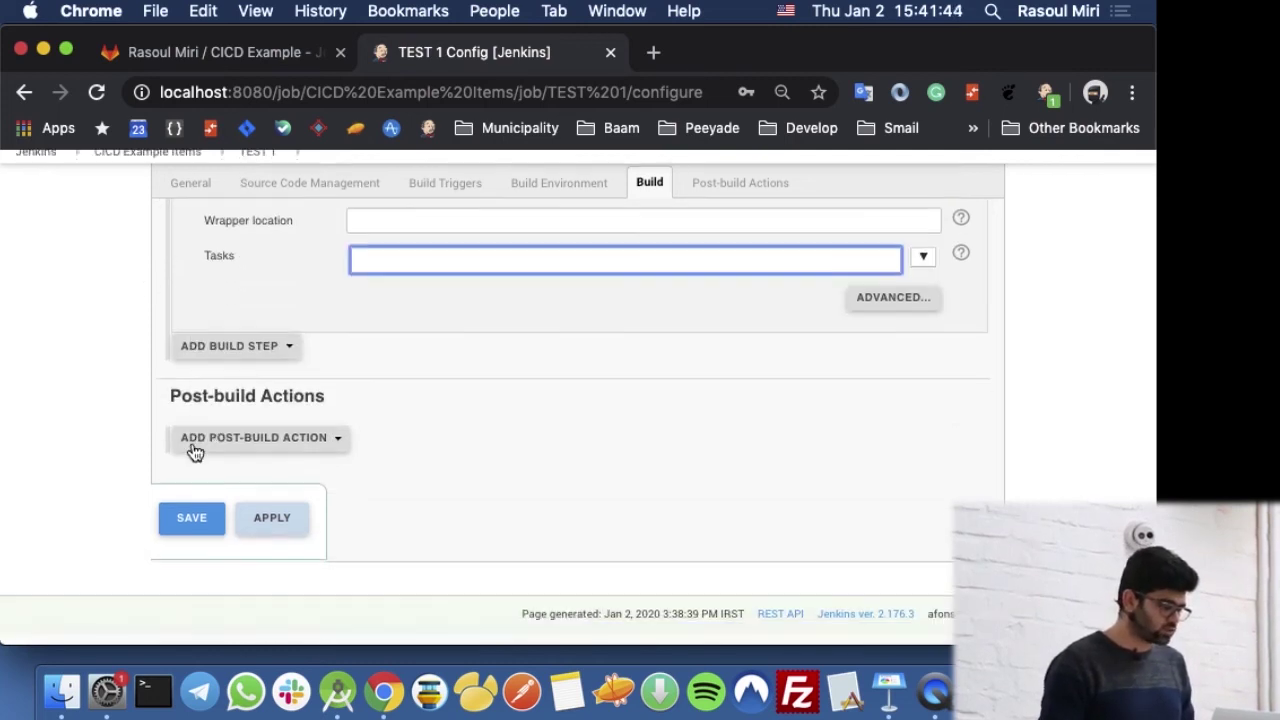
{"action": "left_click", "coordinate": [276, 452]}
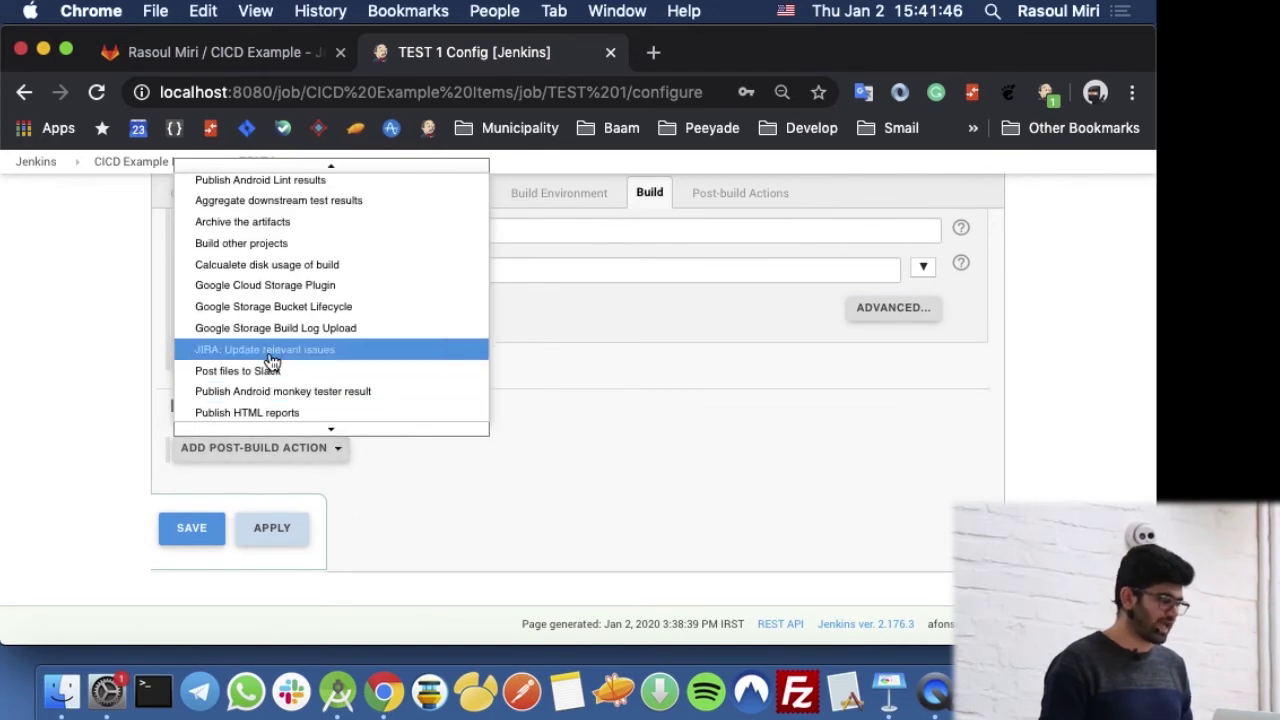
{"action": "scroll", "coordinate": [274, 290], "scroll_direction": "up", "scroll_amount": 2}
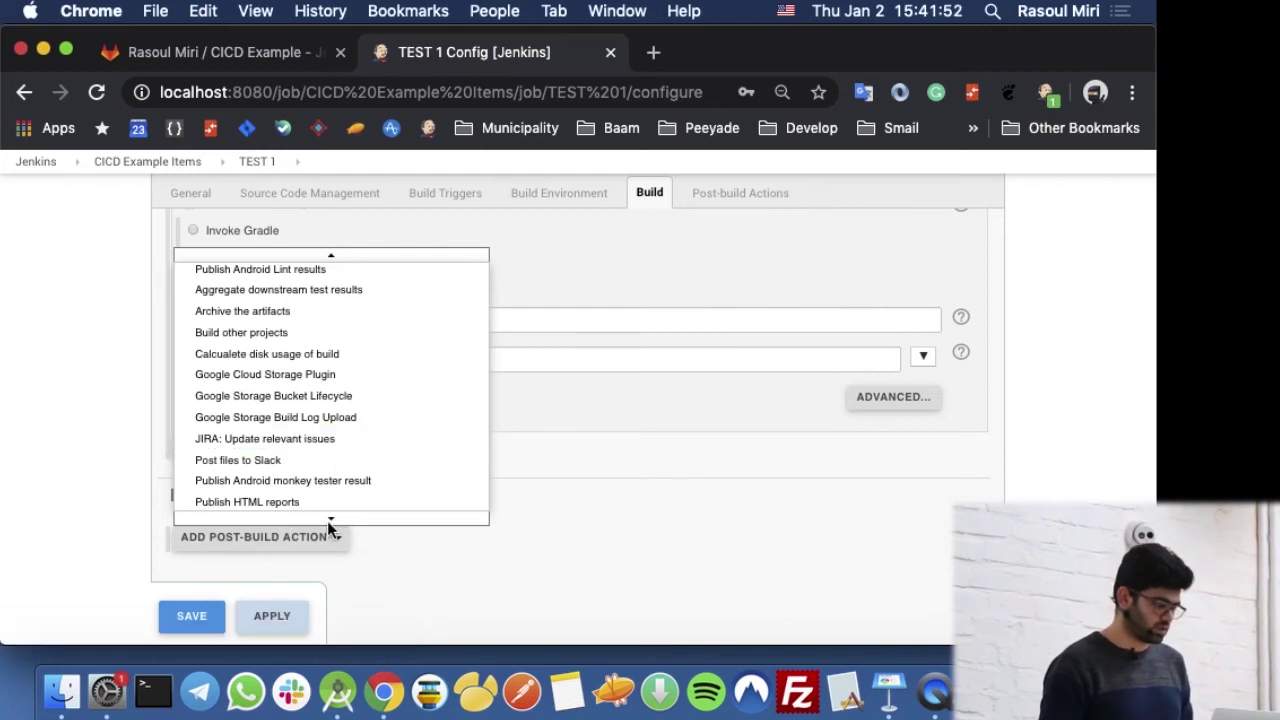
{"action": "scroll", "coordinate": [330, 510], "scroll_direction": "down", "scroll_amount": 2}
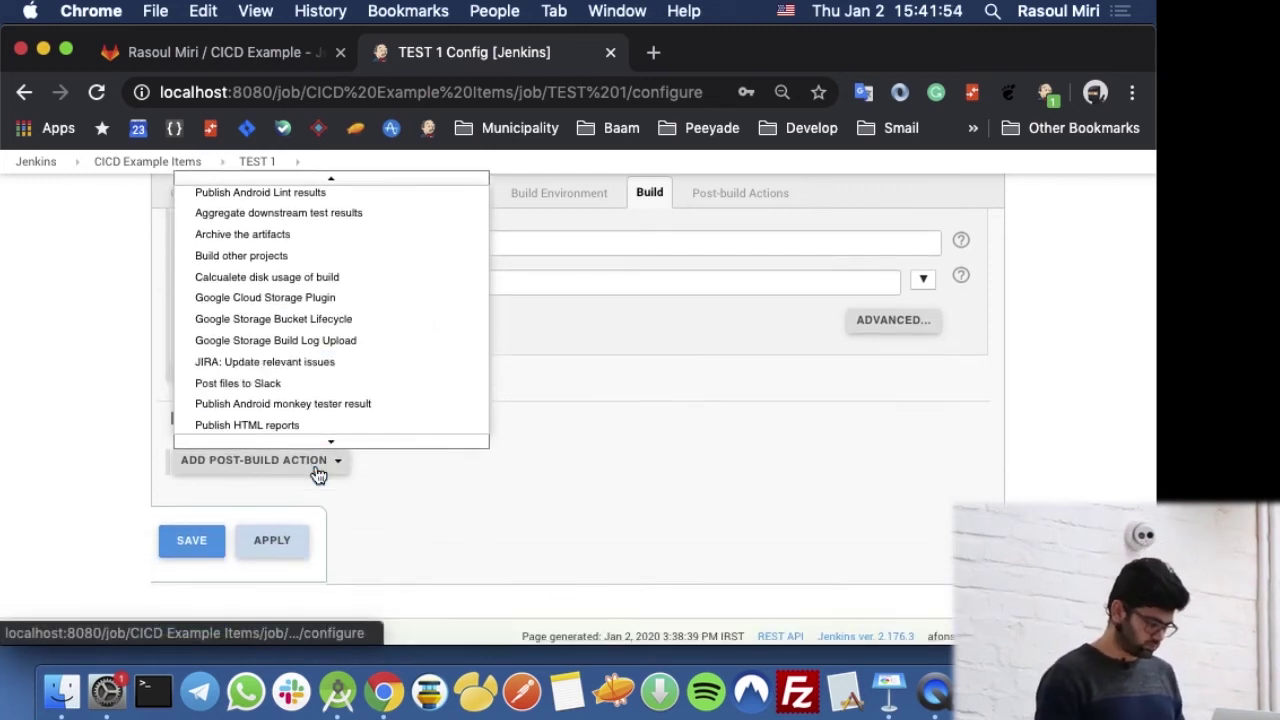
{"action": "scroll", "coordinate": [340, 315], "scroll_direction": "up", "scroll_amount": 2}
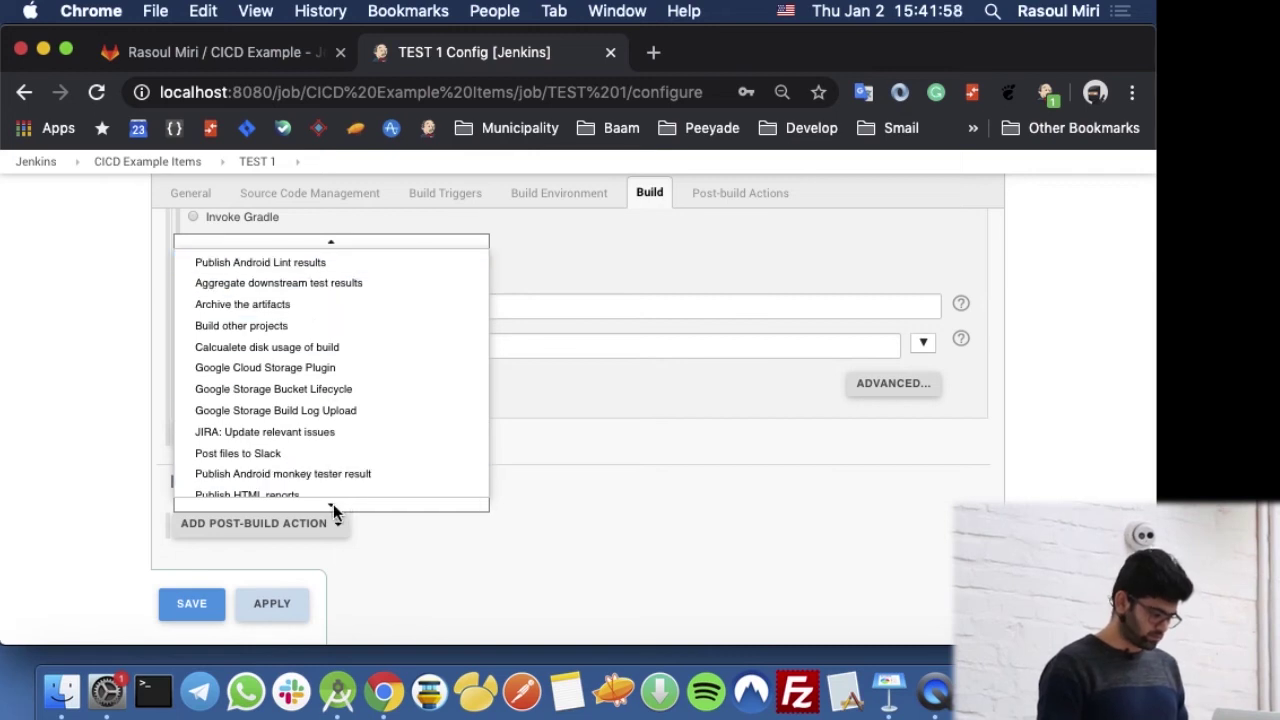
{"action": "scroll", "coordinate": [327, 475], "scroll_direction": "down", "scroll_amount": 2}
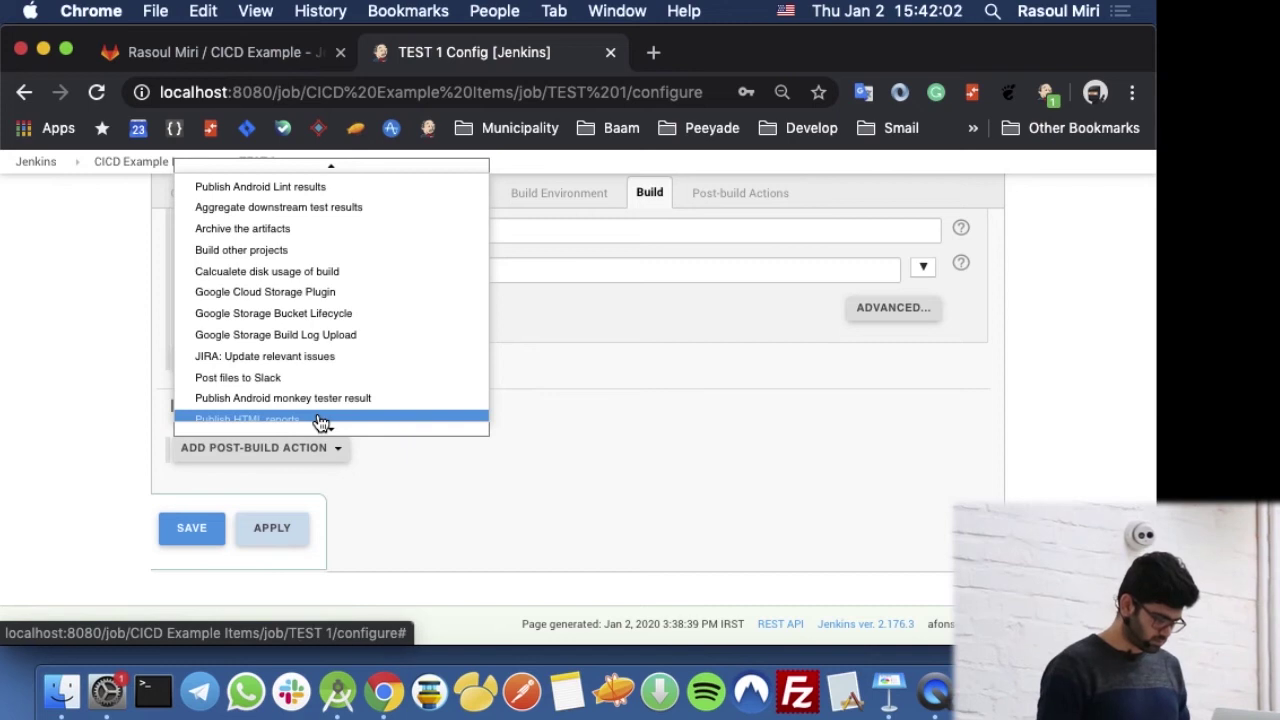
{"action": "scroll", "coordinate": [343, 312], "scroll_direction": "up", "scroll_amount": 2}
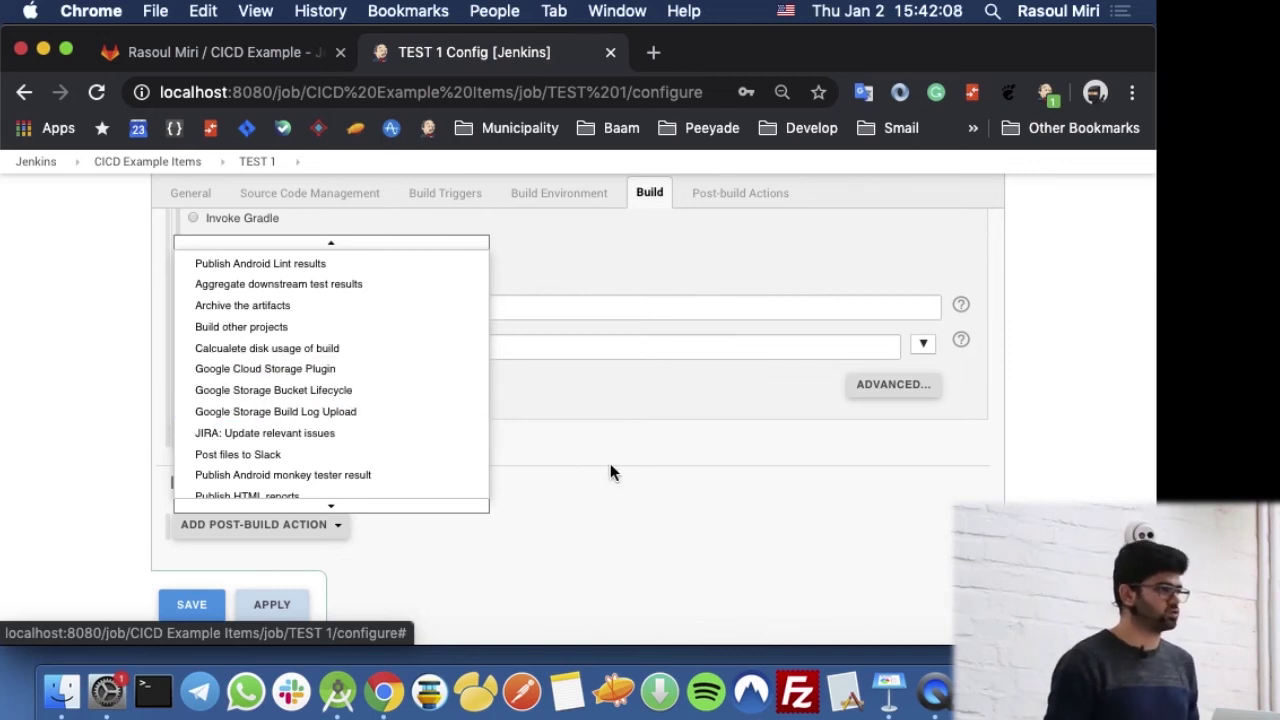
{"action": "left_click", "coordinate": [500, 507]}
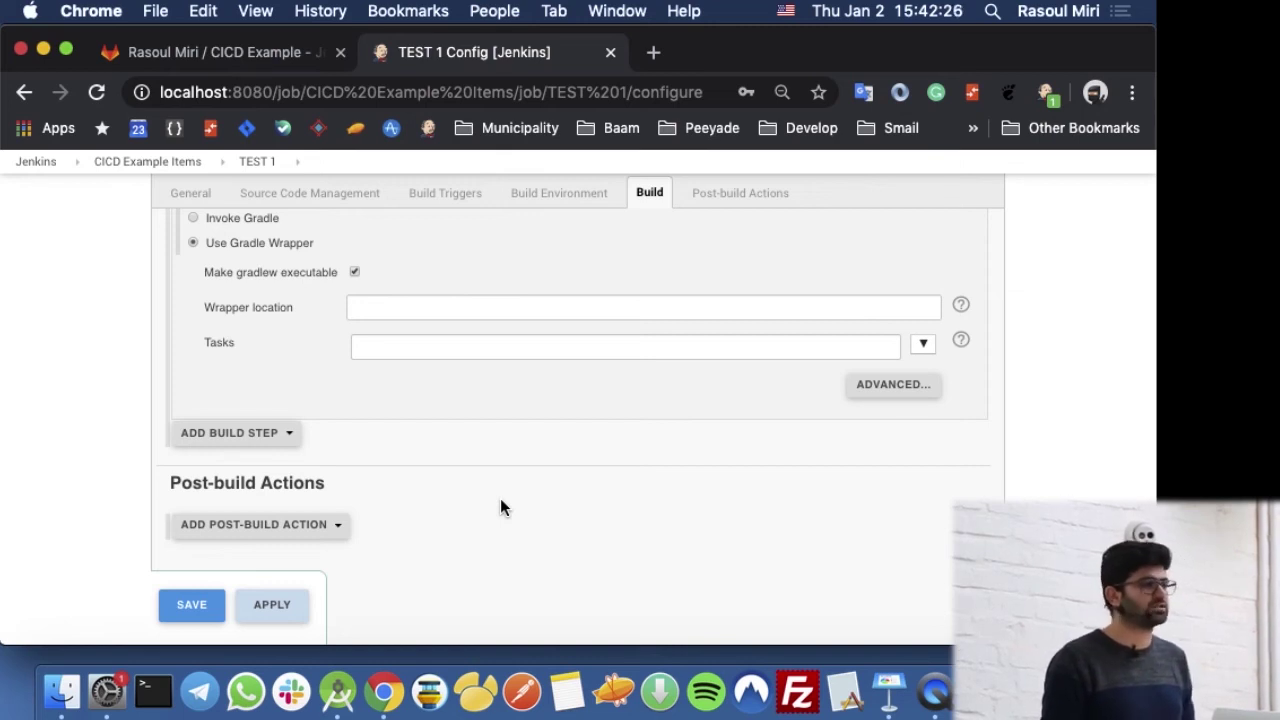
Step: Revisit the TEST 1 configuration sections in order, from Source Code Management through Build Triggers, Build Environment and Build to Post-build Actions
{"action": "scroll", "coordinate": [413, 457], "scroll_direction": "up", "scroll_amount": 10}
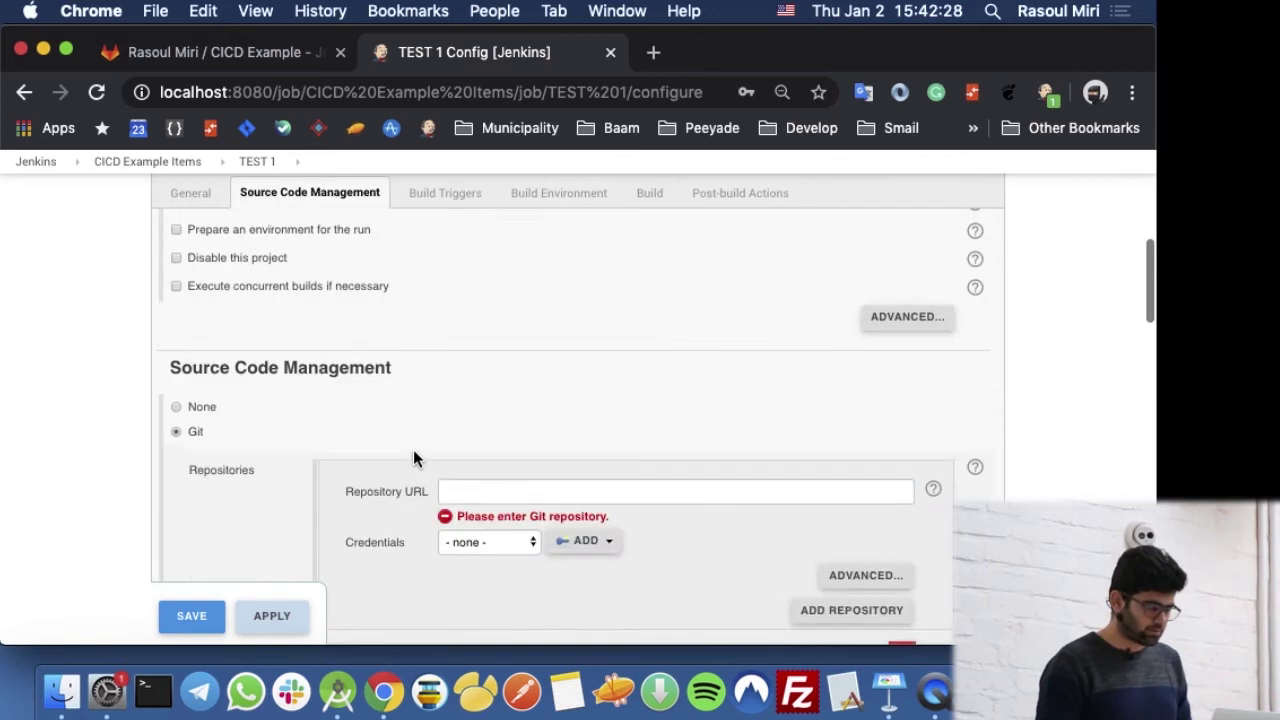
{"action": "left_click", "coordinate": [289, 204]}
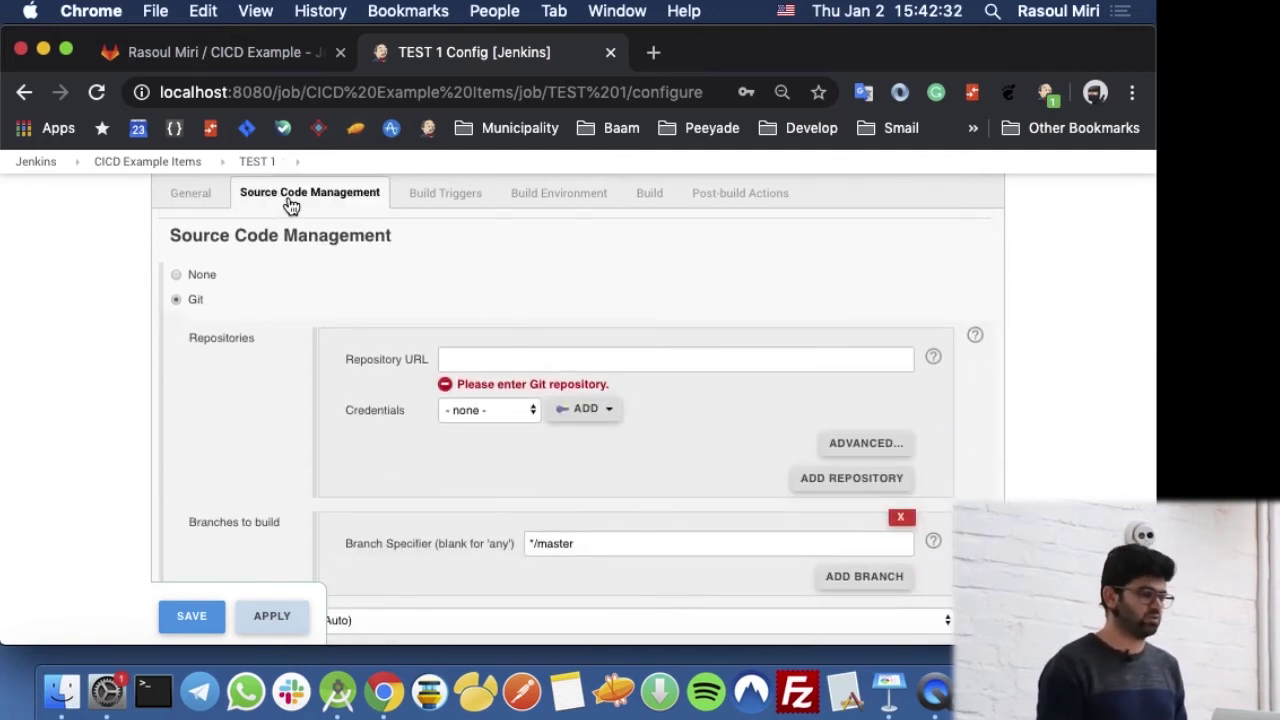
{"action": "left_click", "coordinate": [442, 197]}
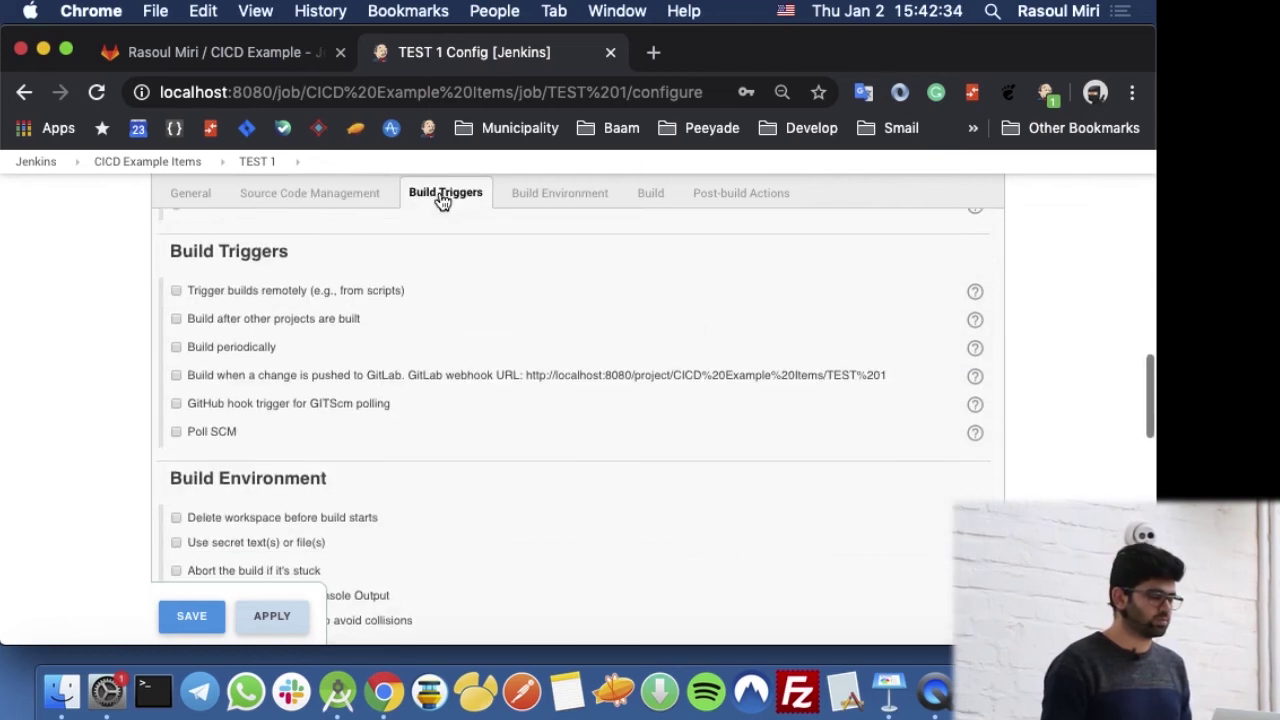
{"action": "left_click", "coordinate": [560, 197]}
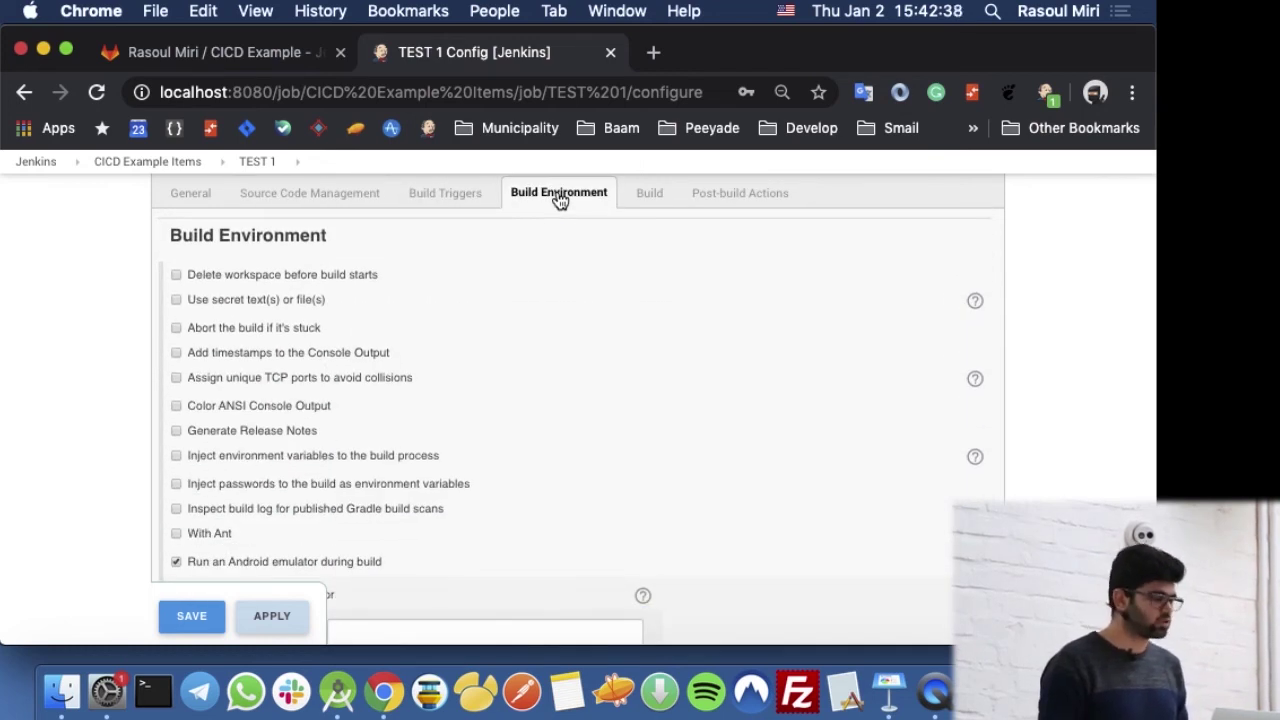
{"action": "left_click", "coordinate": [649, 197]}
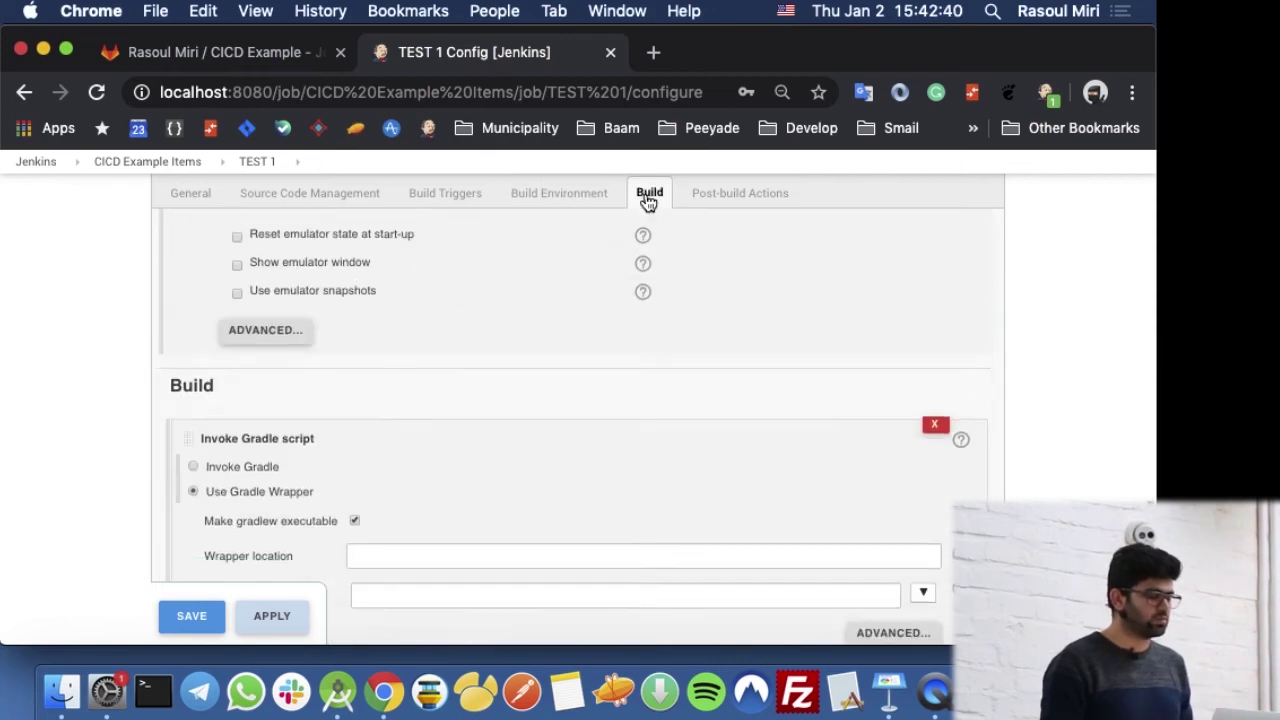
{"action": "left_click", "coordinate": [720, 195]}
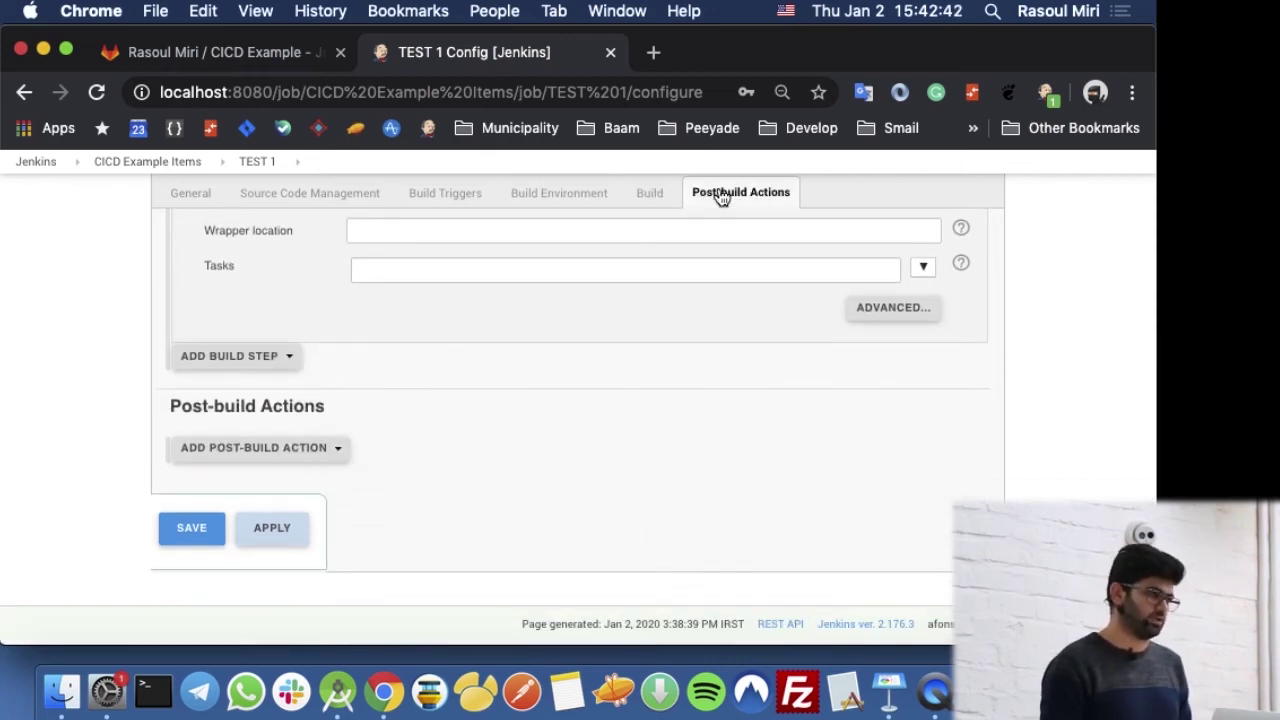
Step: Leave the TEST 1 configuration without saving and open the configuration of the Android item in the CICD Example Items folder
{"action": "left_click", "coordinate": [135, 163]}
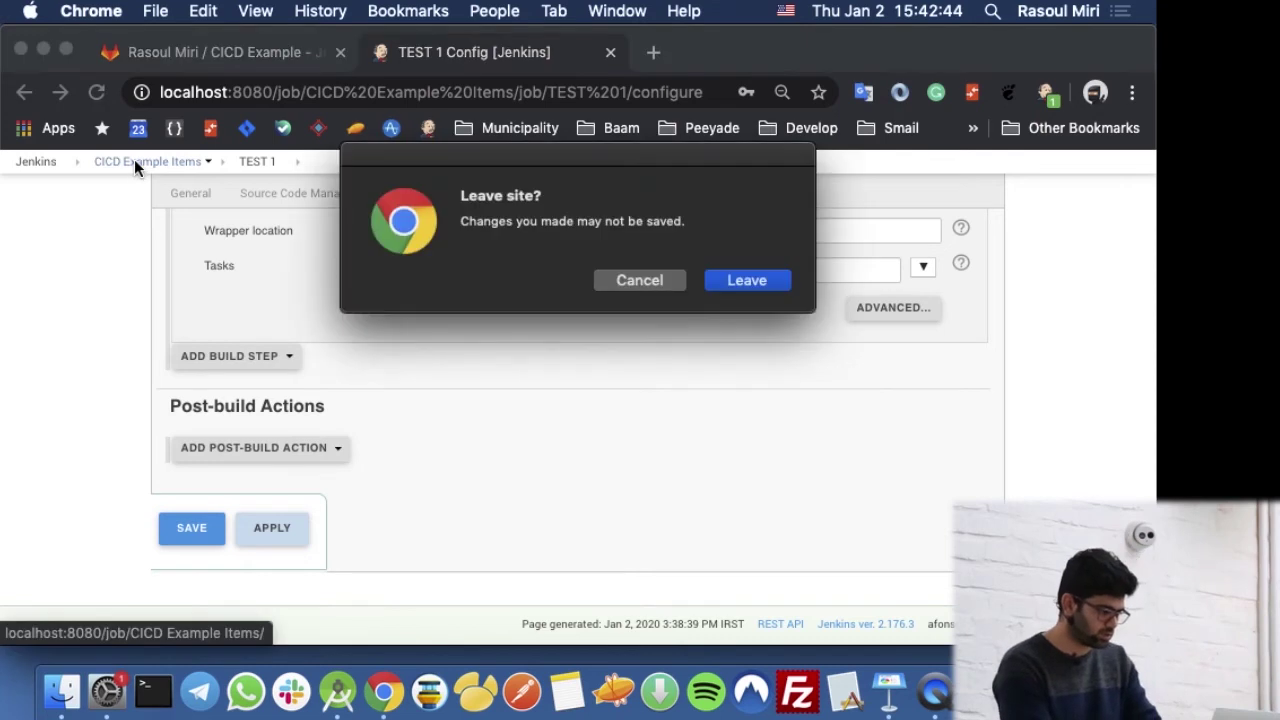
{"action": "left_click", "coordinate": [745, 281]}
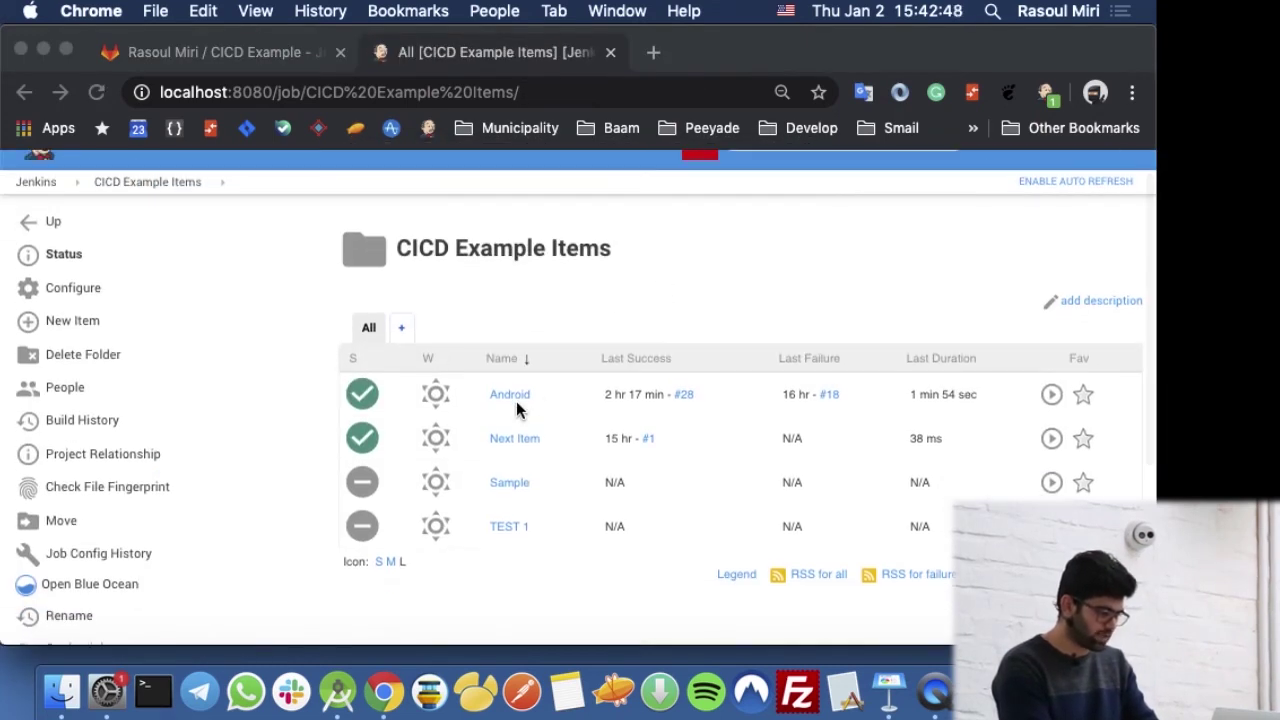
{"action": "left_click", "coordinate": [491, 374]}
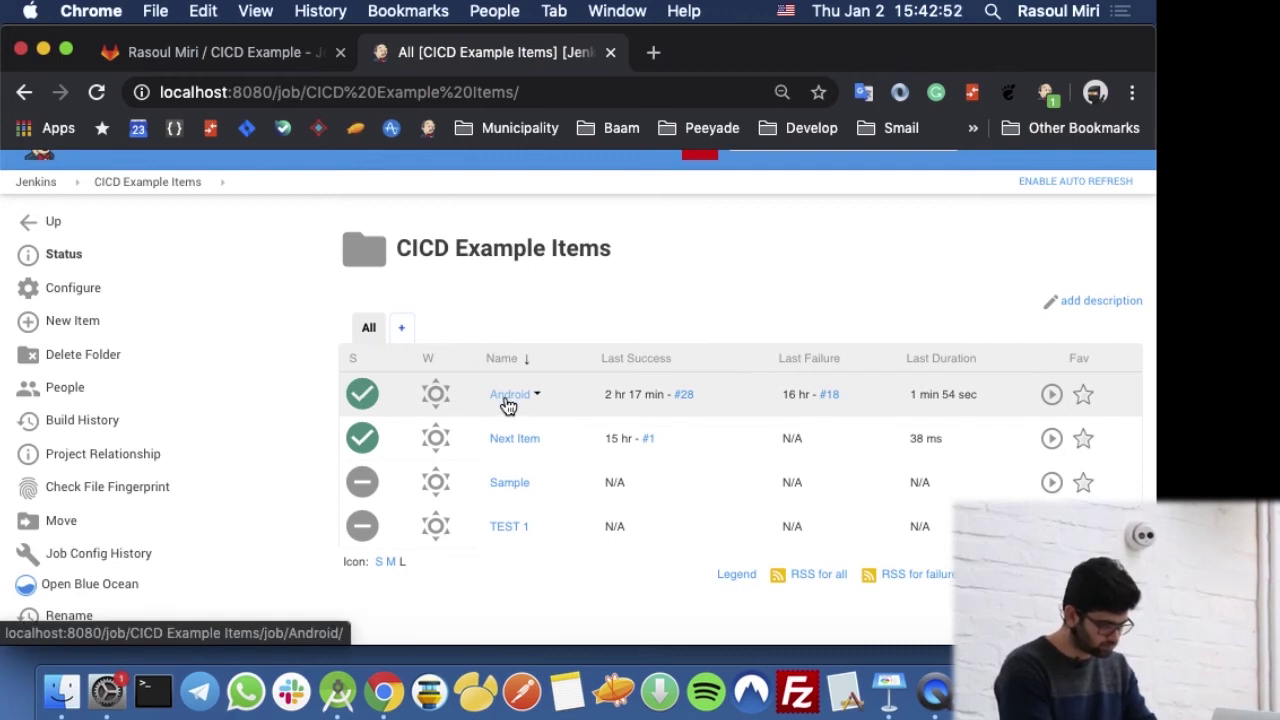
{"action": "left_click", "coordinate": [508, 404]}
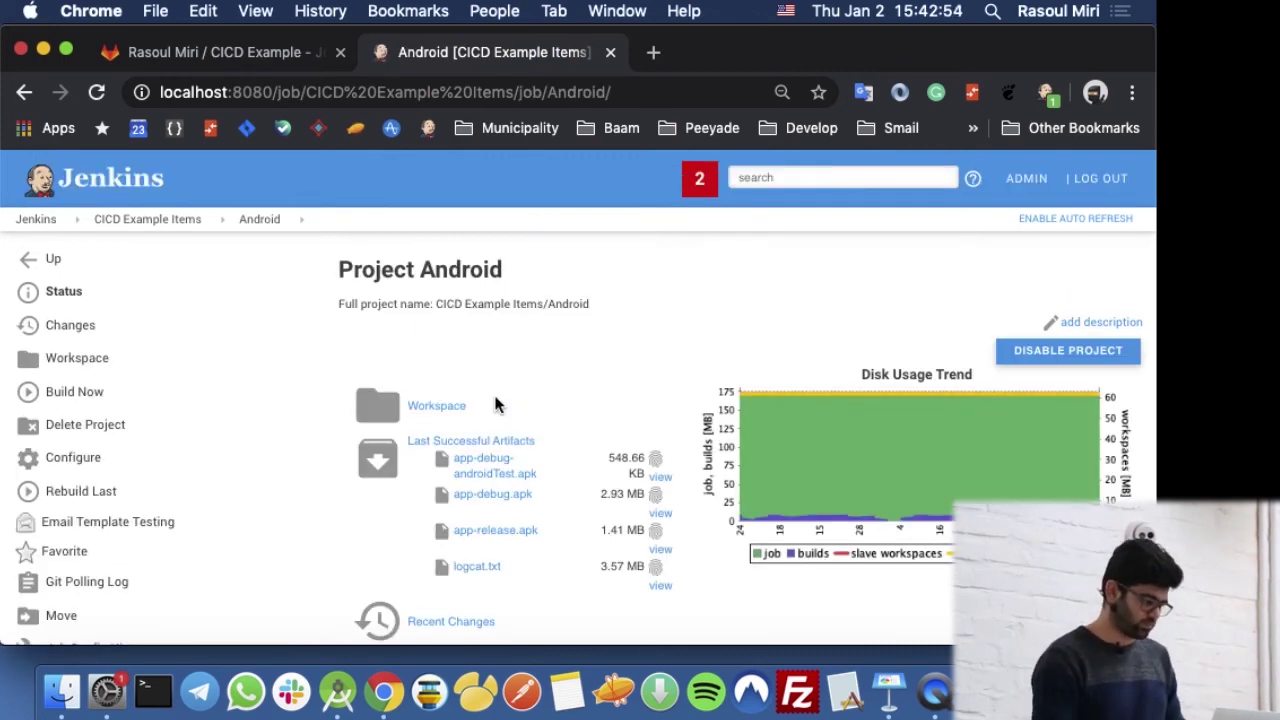
{"action": "scroll", "coordinate": [277, 384], "scroll_direction": "down", "scroll_amount": 5}
{"action": "scroll", "coordinate": [275, 378], "scroll_direction": "up", "scroll_amount": 3}
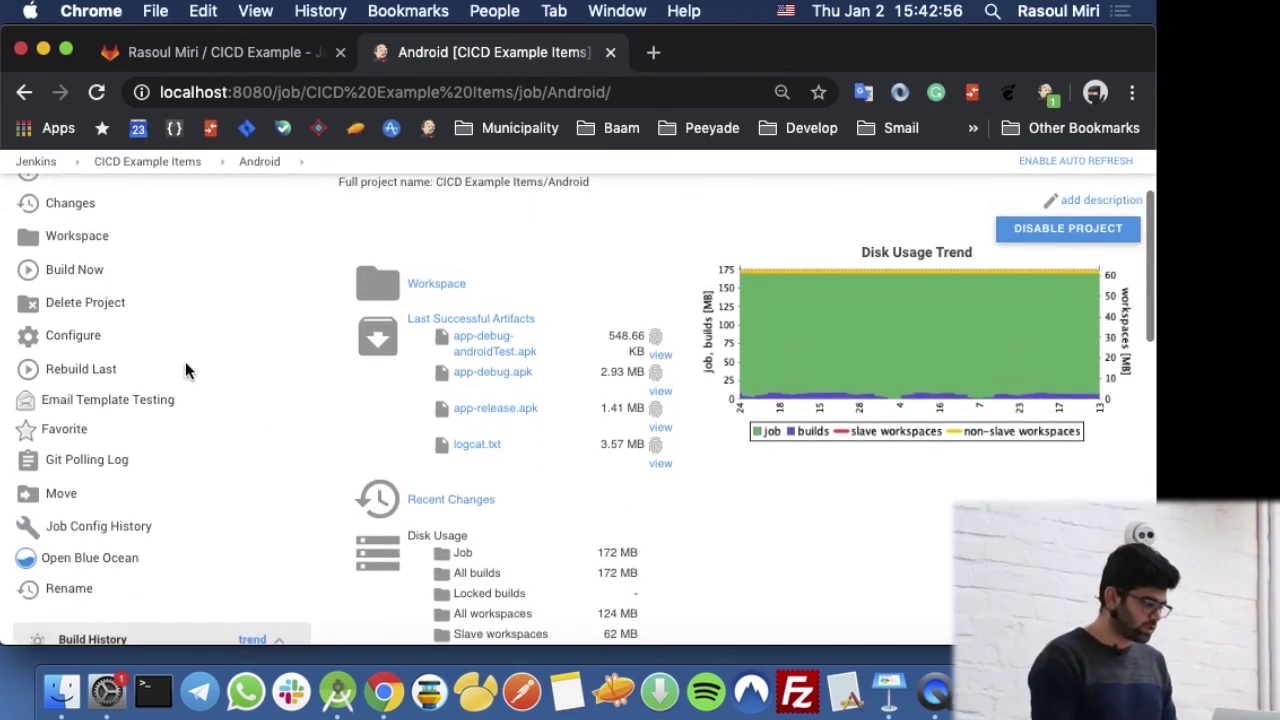
{"action": "left_click", "coordinate": [71, 337]}
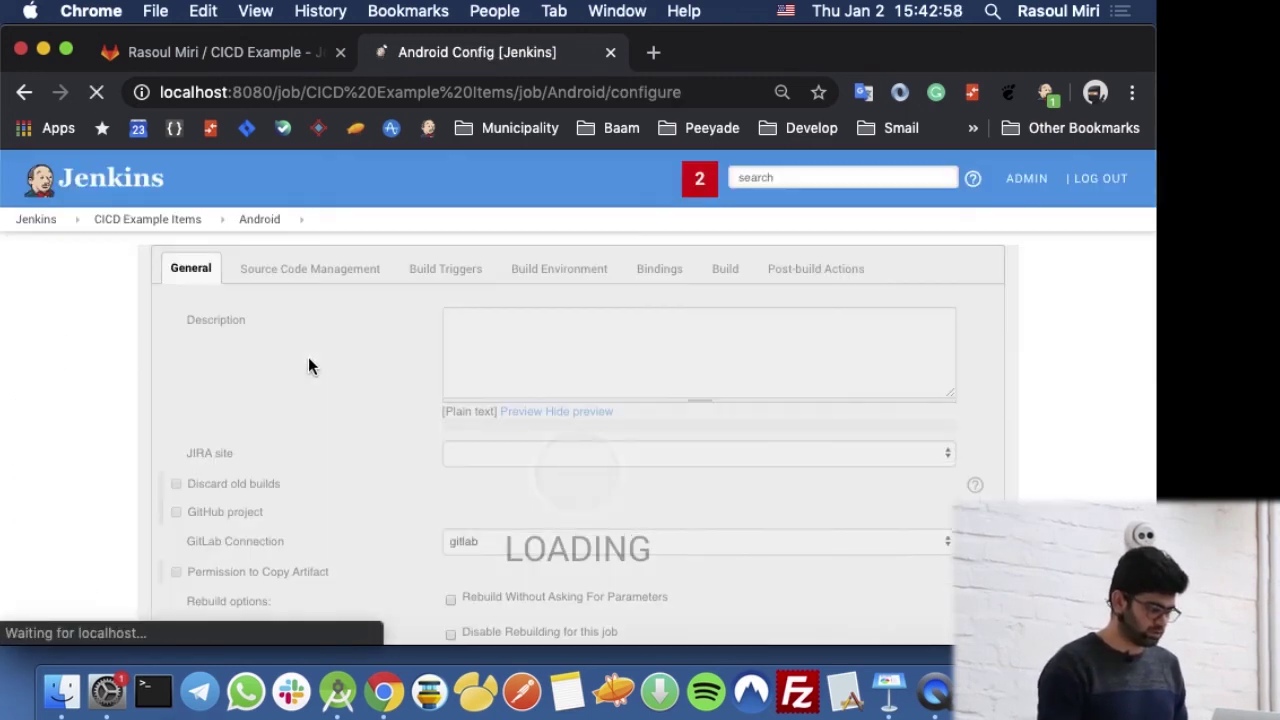
Step: Examine the Android item's Git repository URL, credentials and branch specifier in its source code management settings
{"action": "scroll", "coordinate": [308, 365], "scroll_direction": "down", "scroll_amount": 3}
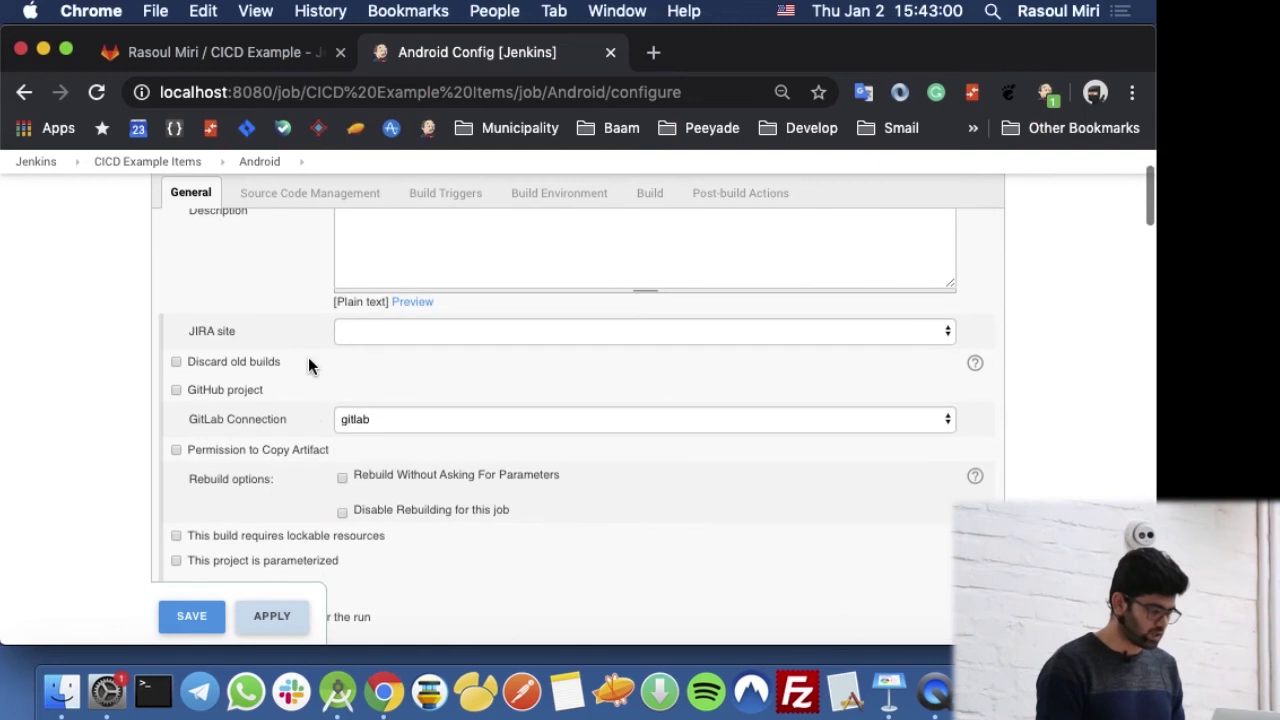
{"action": "scroll", "coordinate": [308, 360], "scroll_direction": "down", "scroll_amount": 12}
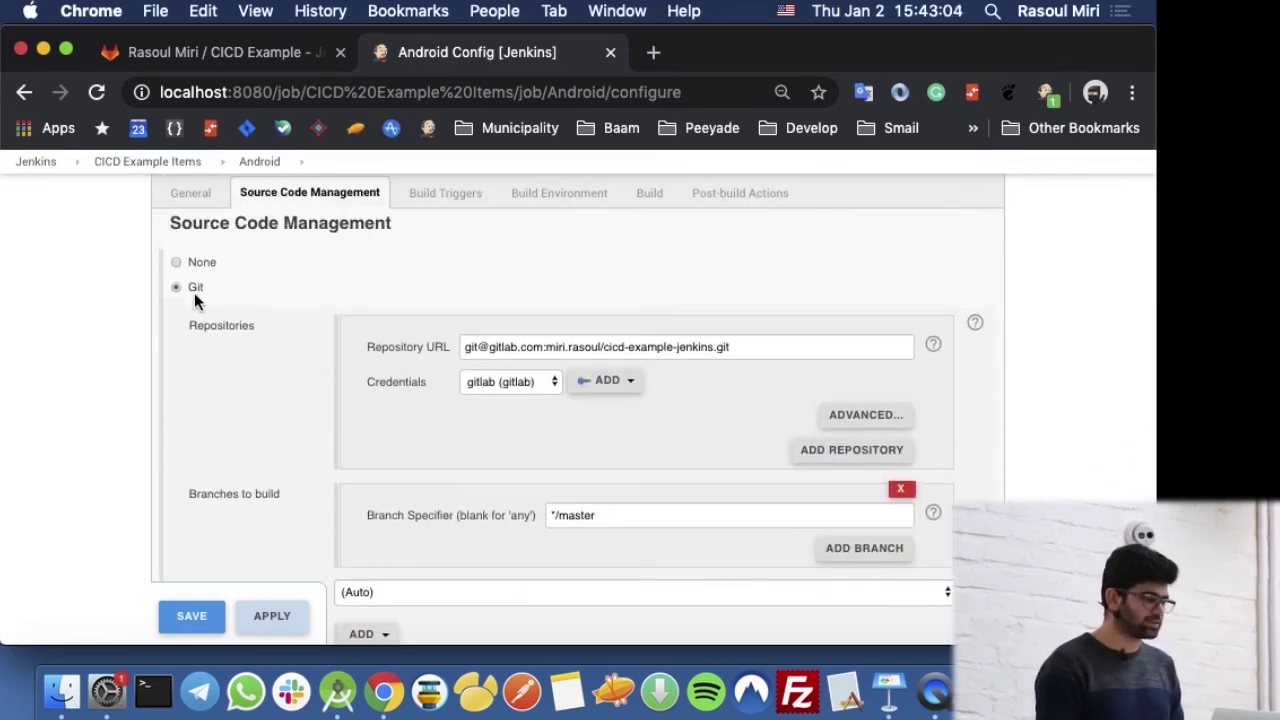
{"action": "left_click_drag", "start_coordinate": [751, 350], "coordinate": [463, 347]}
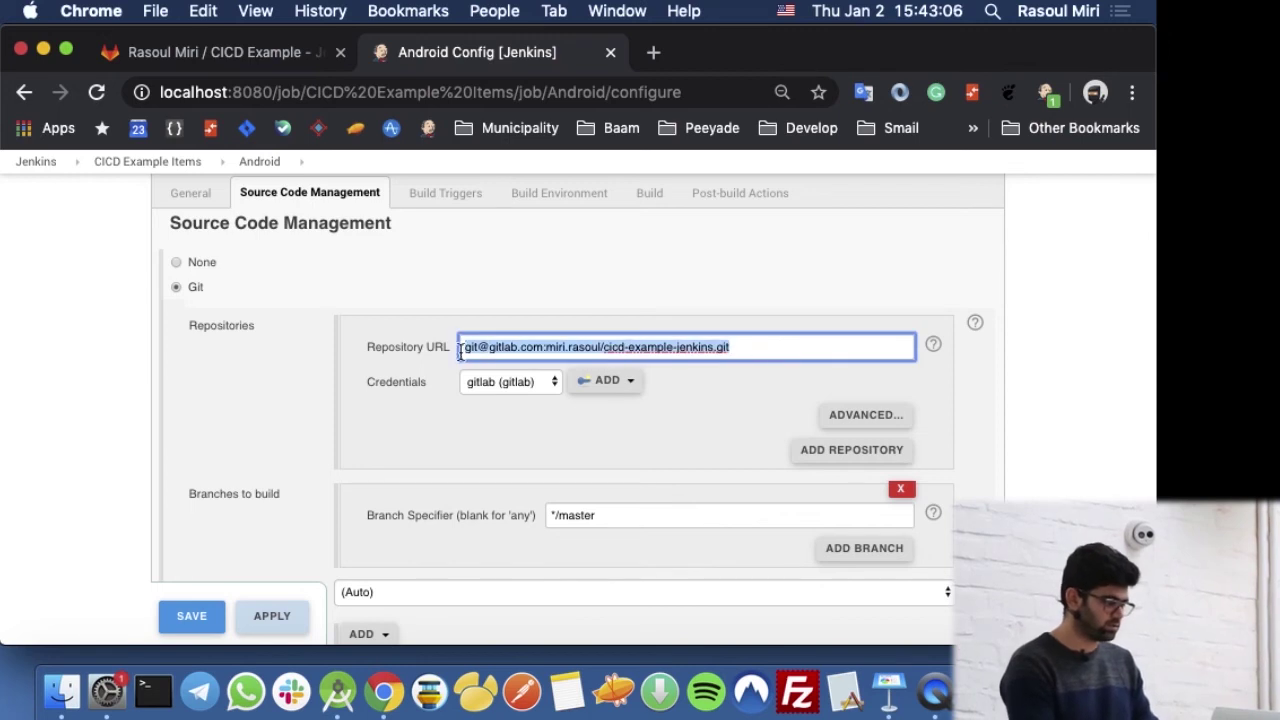
{"action": "scroll", "coordinate": [450, 440], "scroll_direction": "down", "scroll_amount": 1}
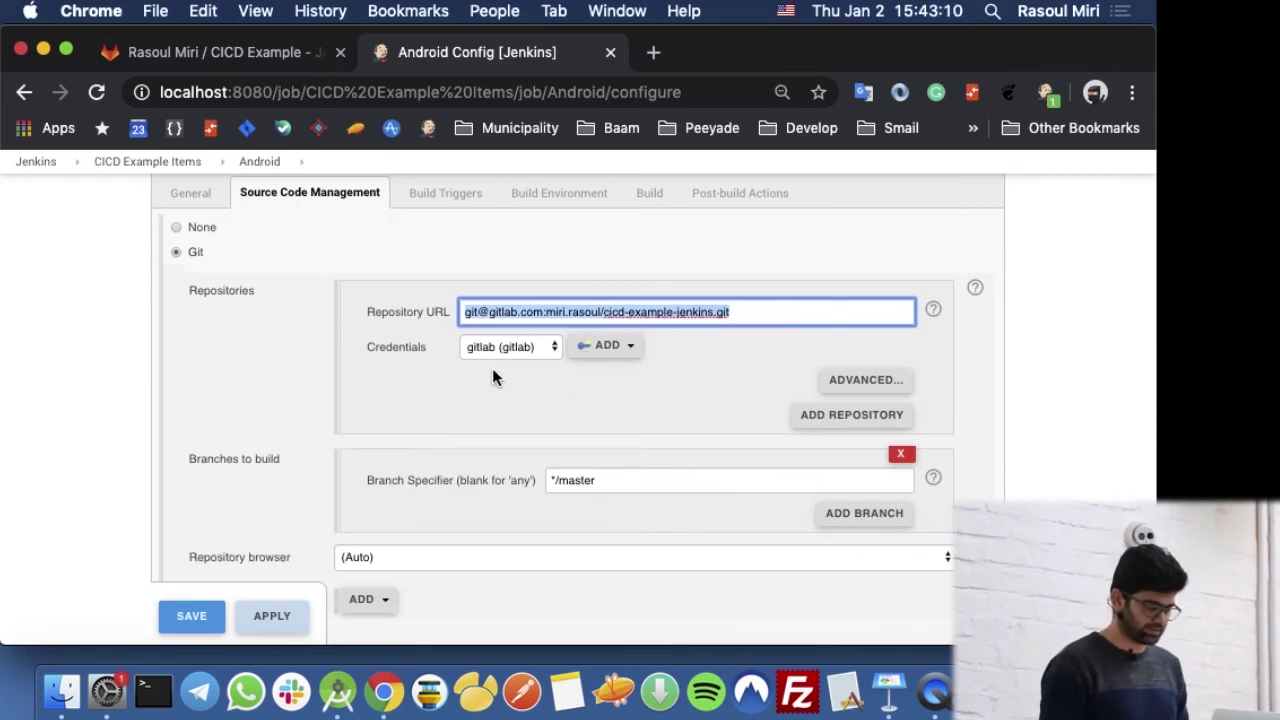
{"action": "scroll", "coordinate": [491, 375], "scroll_direction": "down", "scroll_amount": 4}
{"action": "left_click_drag", "start_coordinate": [610, 335], "coordinate": [553, 335]}
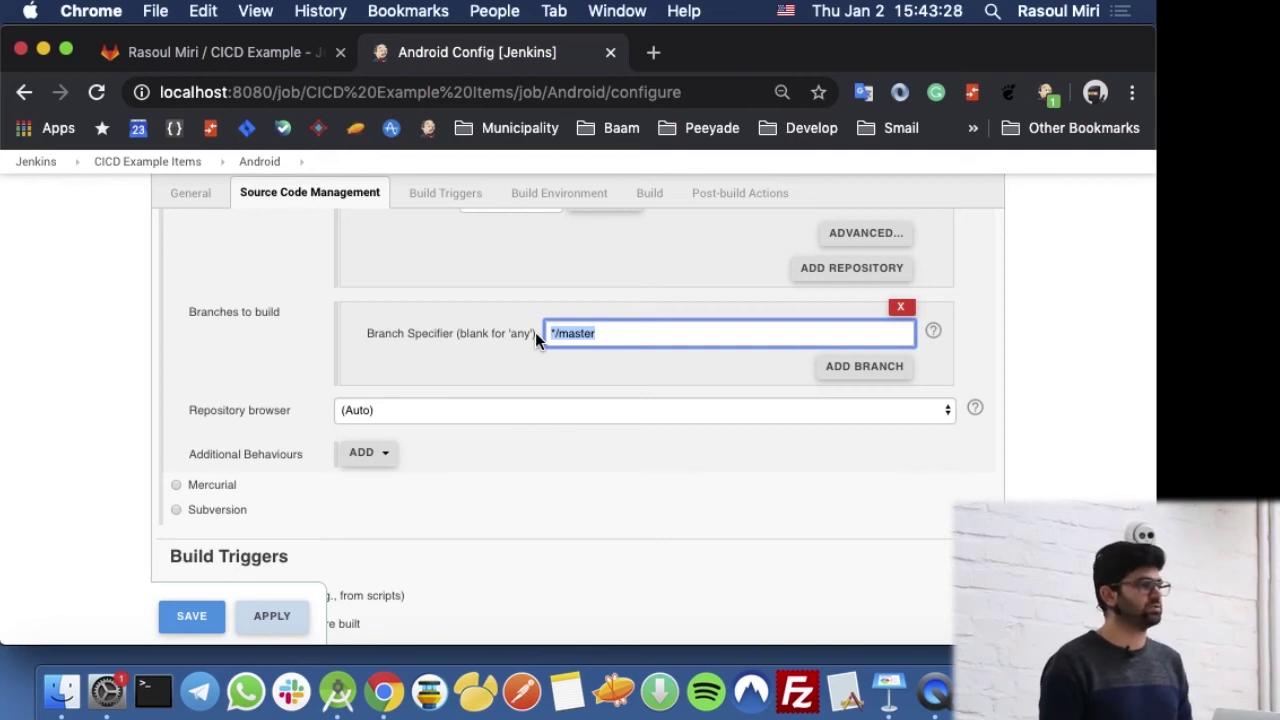
Step: Inspect the Android item's build triggers, highlighting the Poll SCM schedule
{"action": "scroll", "coordinate": [405, 507], "scroll_direction": "down", "scroll_amount": 5}
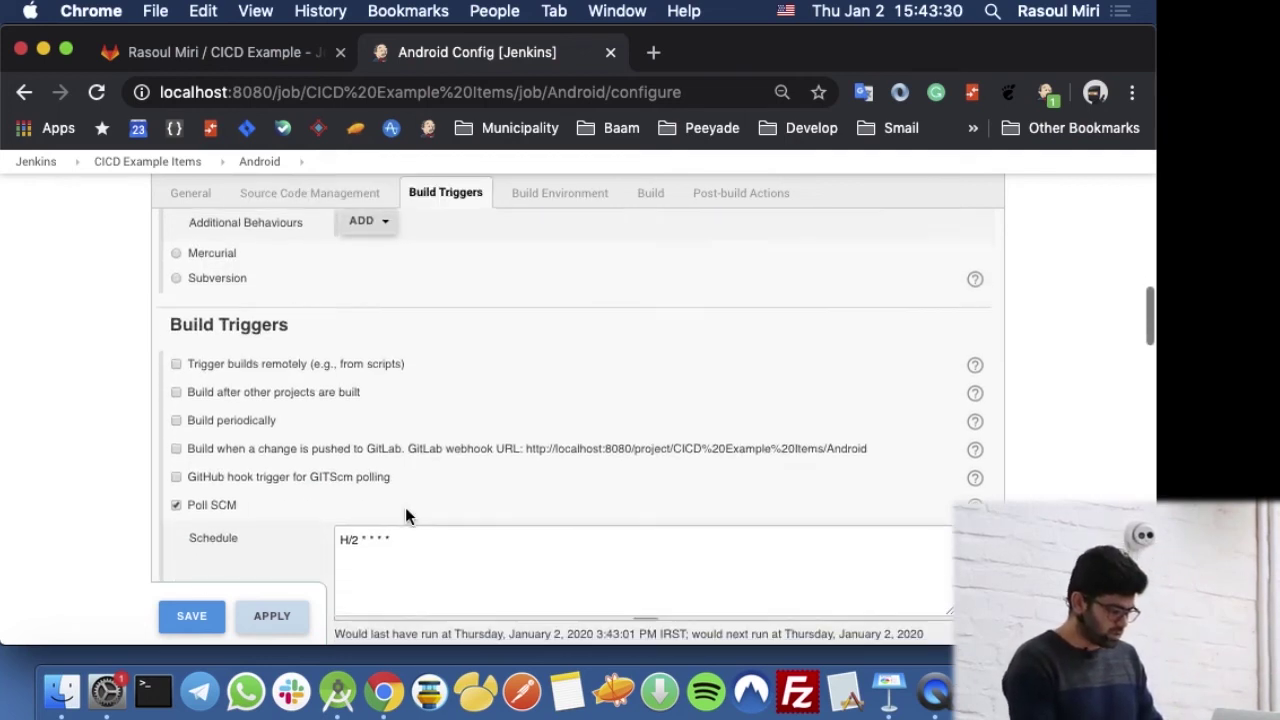
{"action": "scroll", "coordinate": [295, 308], "scroll_direction": "up", "scroll_amount": 1}
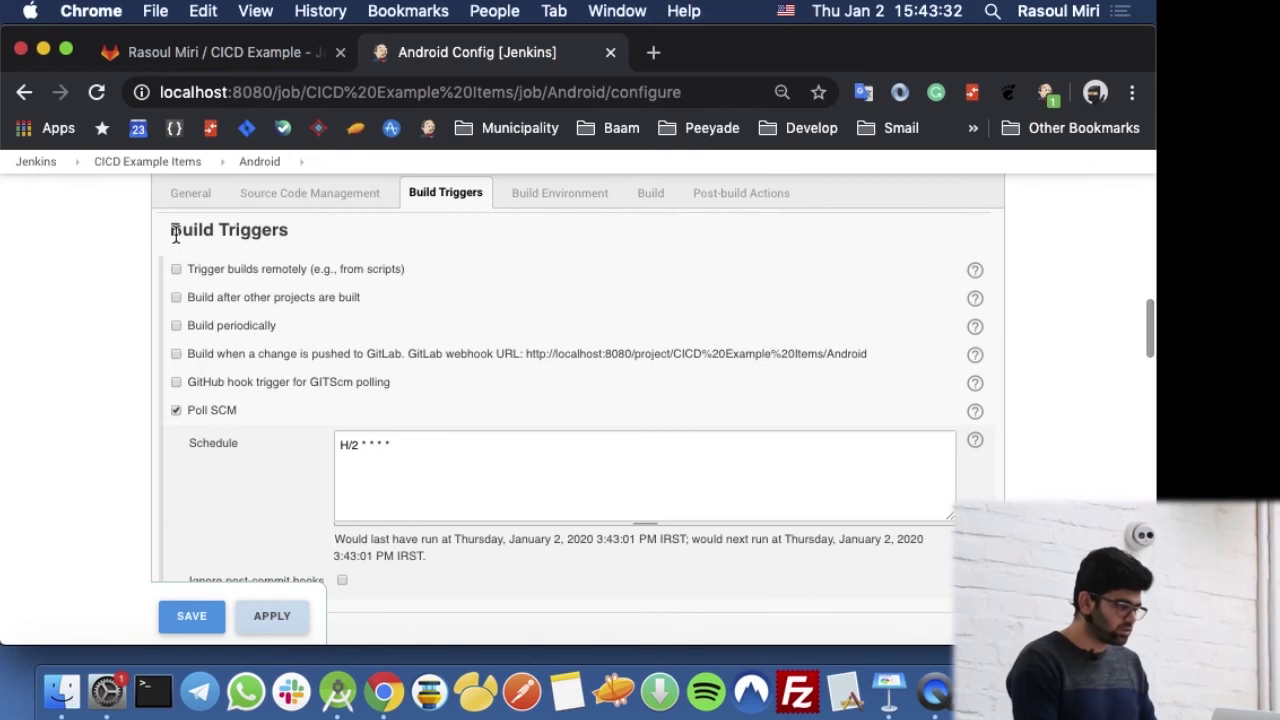
{"action": "left_click_drag", "start_coordinate": [391, 447], "coordinate": [301, 444]}
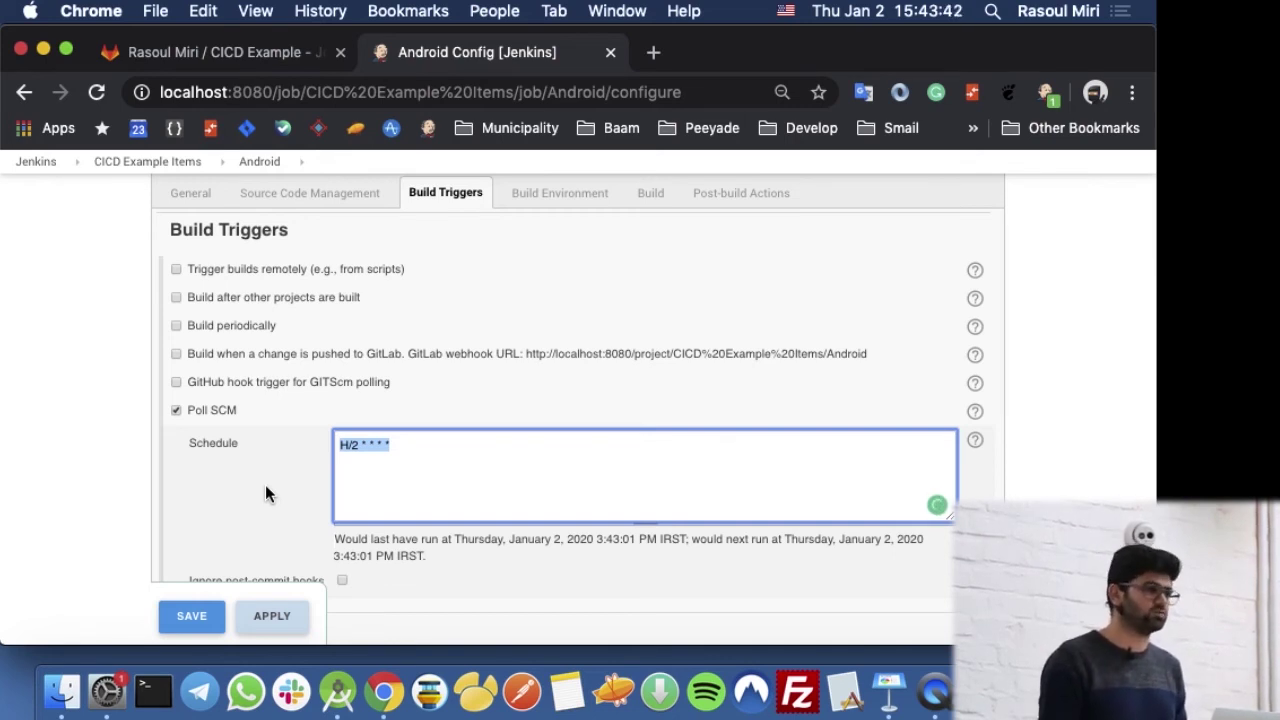
Step: Inspect the Android emulator settings in the build environment, highlighting the existing emulator's AVD name and checking the common emulator options
{"action": "scroll", "coordinate": [265, 484], "scroll_direction": "down", "scroll_amount": 8}
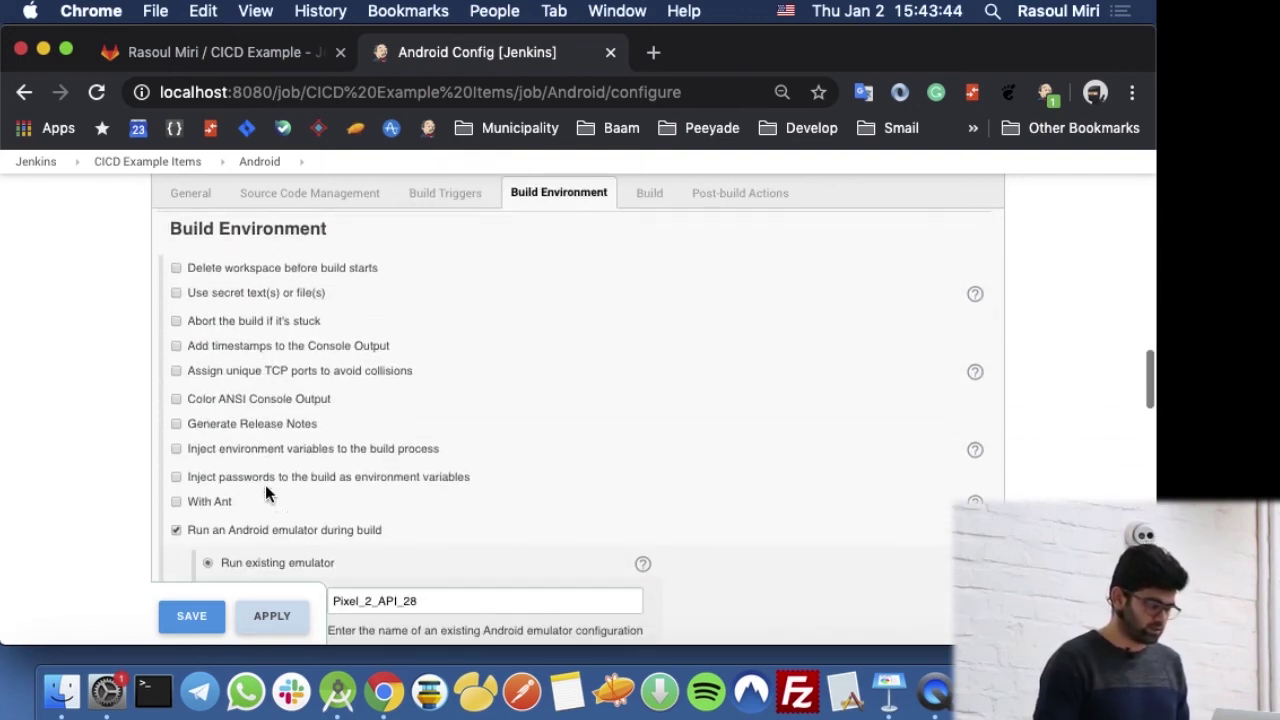
{"action": "scroll", "coordinate": [272, 342], "scroll_direction": "down", "scroll_amount": 5}
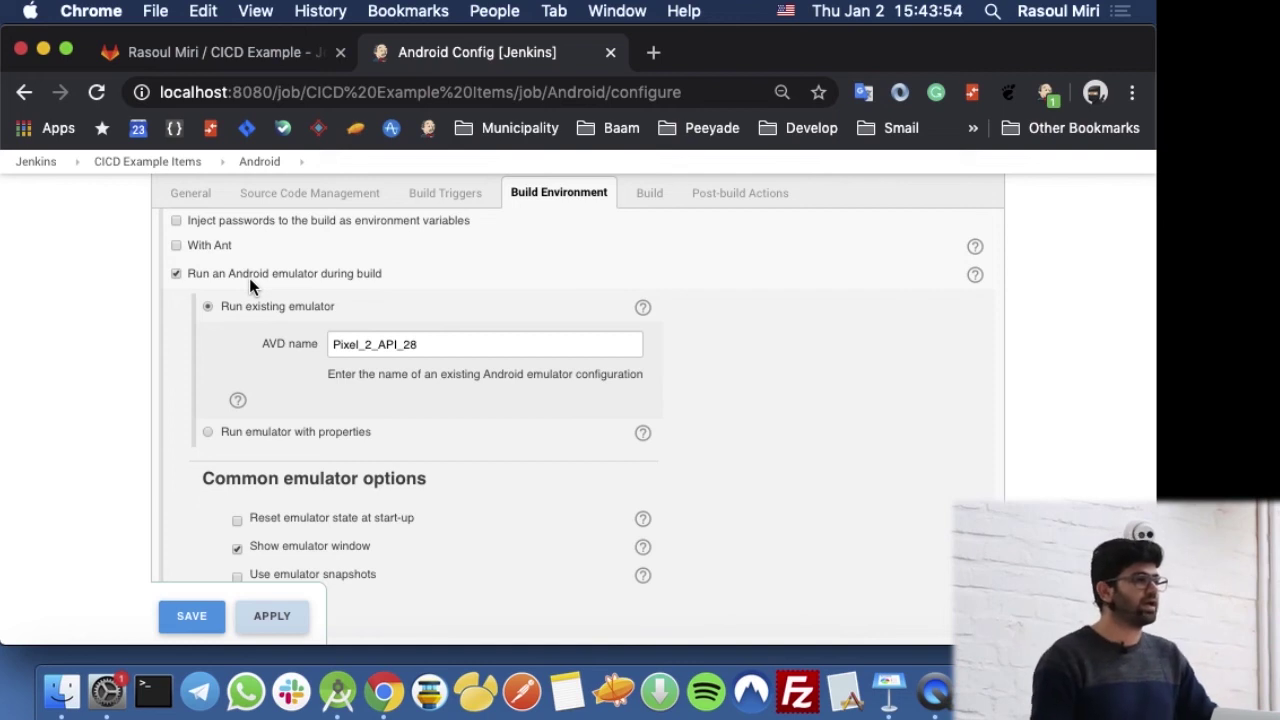
{"action": "left_click_drag", "start_coordinate": [432, 352], "coordinate": [288, 346]}
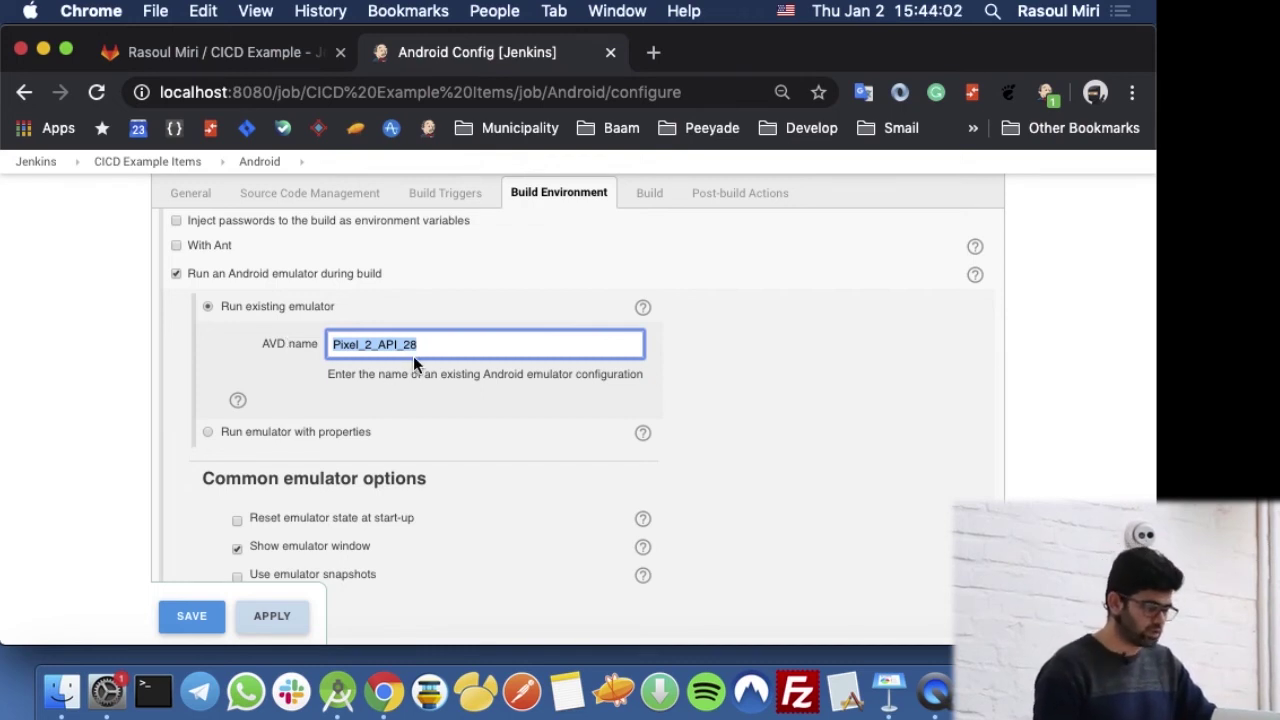
{"action": "scroll", "coordinate": [413, 356], "scroll_direction": "down", "scroll_amount": 4}
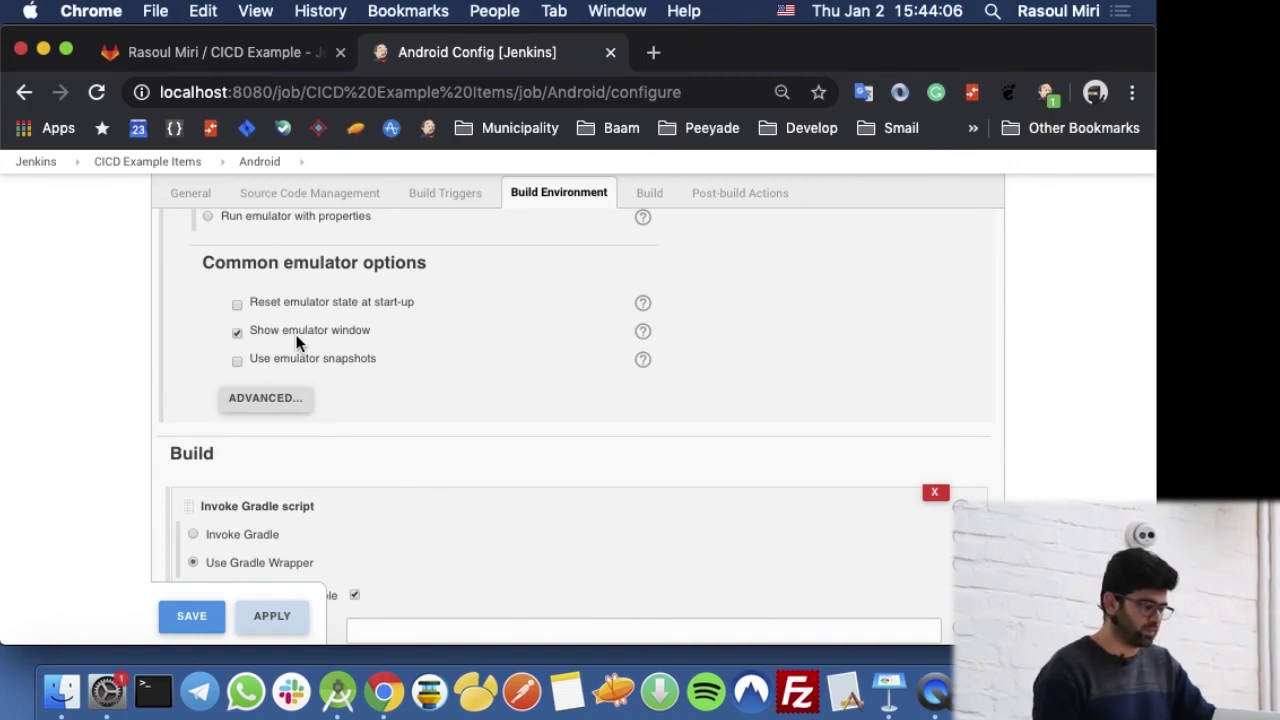
Step: Examine the Gradle Wrapper build step's tasks, highlighting testReleaseUnitTest and connectedAndroidTest
{"action": "scroll", "coordinate": [296, 342], "scroll_direction": "down", "scroll_amount": 6}
{"action": "scroll", "coordinate": [294, 336], "scroll_direction": "up", "scroll_amount": 2}
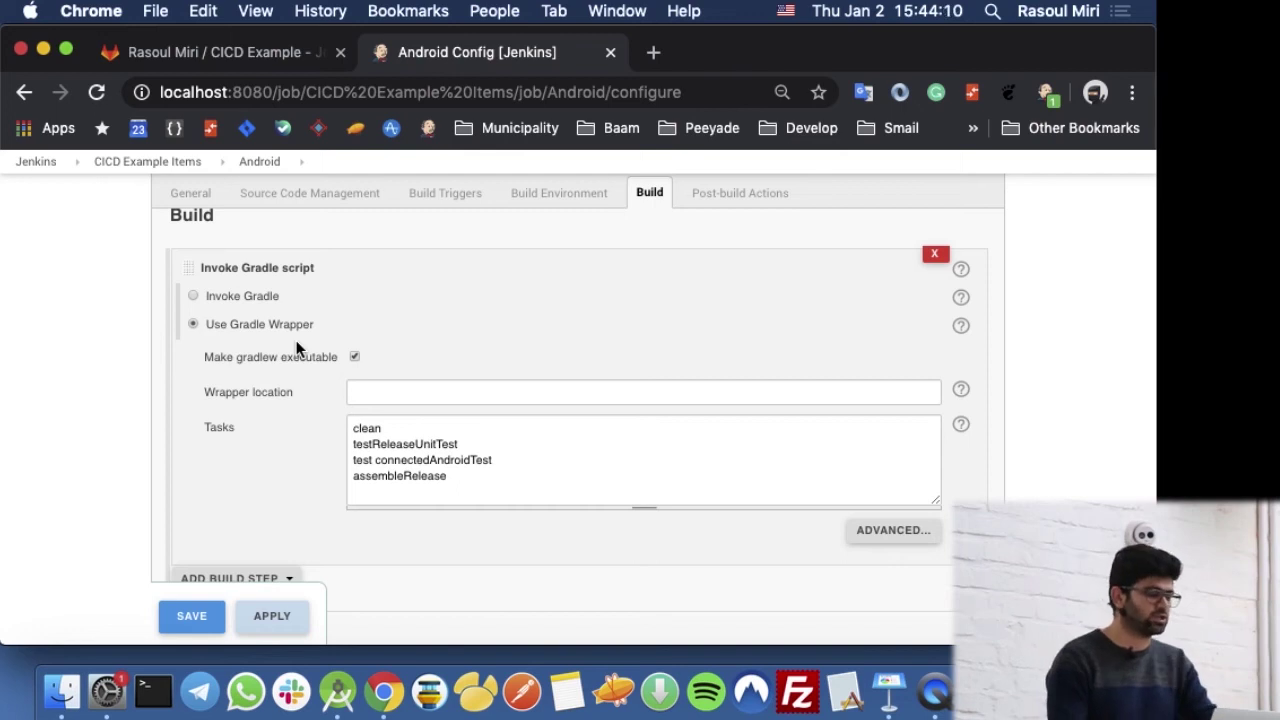
{"action": "mouse_move", "coordinate": [402, 442]}
{"action": "left_mouse_down"}
{"action": "mouse_move", "coordinate": [341, 434]}
{"action": "mouse_move", "coordinate": [406, 431]}
{"action": "mouse_move", "coordinate": [417, 443]}
{"action": "mouse_move", "coordinate": [381, 452]}
{"action": "left_mouse_up"}
{"action": "double_click", "coordinate": [381, 448]}
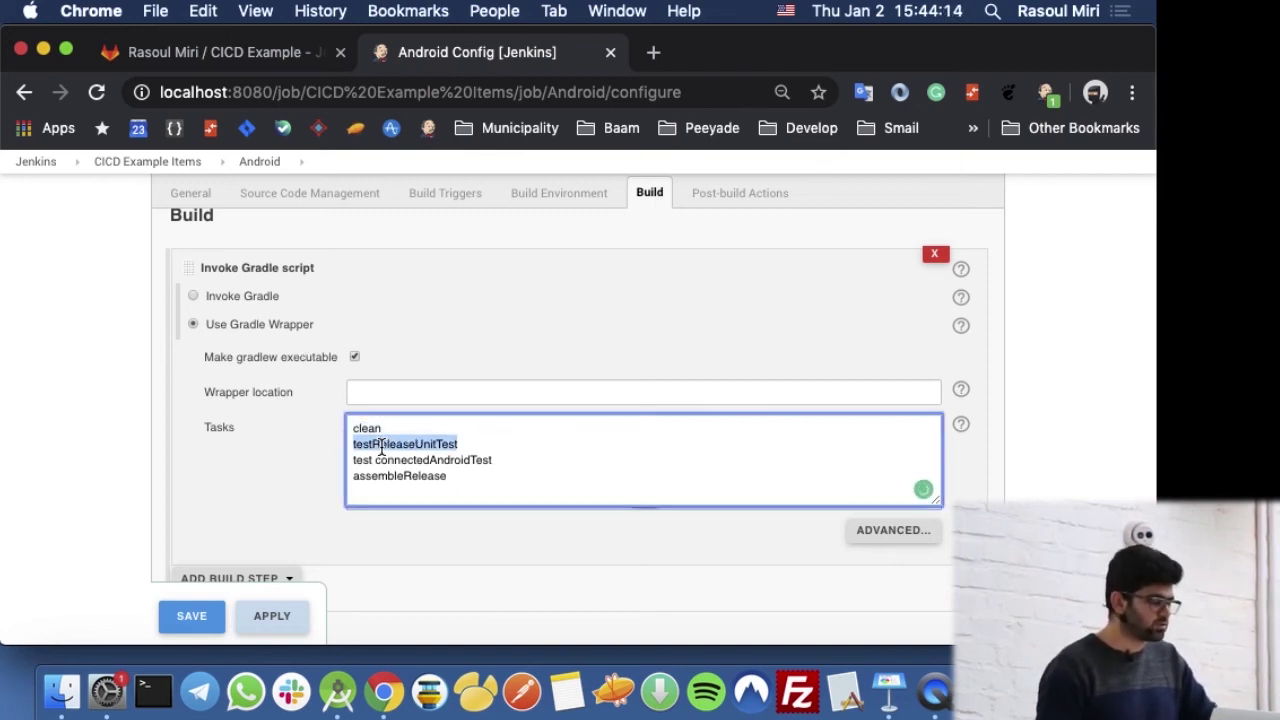
{"action": "left_click", "coordinate": [408, 458]}
{"action": "double_click", "coordinate": [408, 459]}
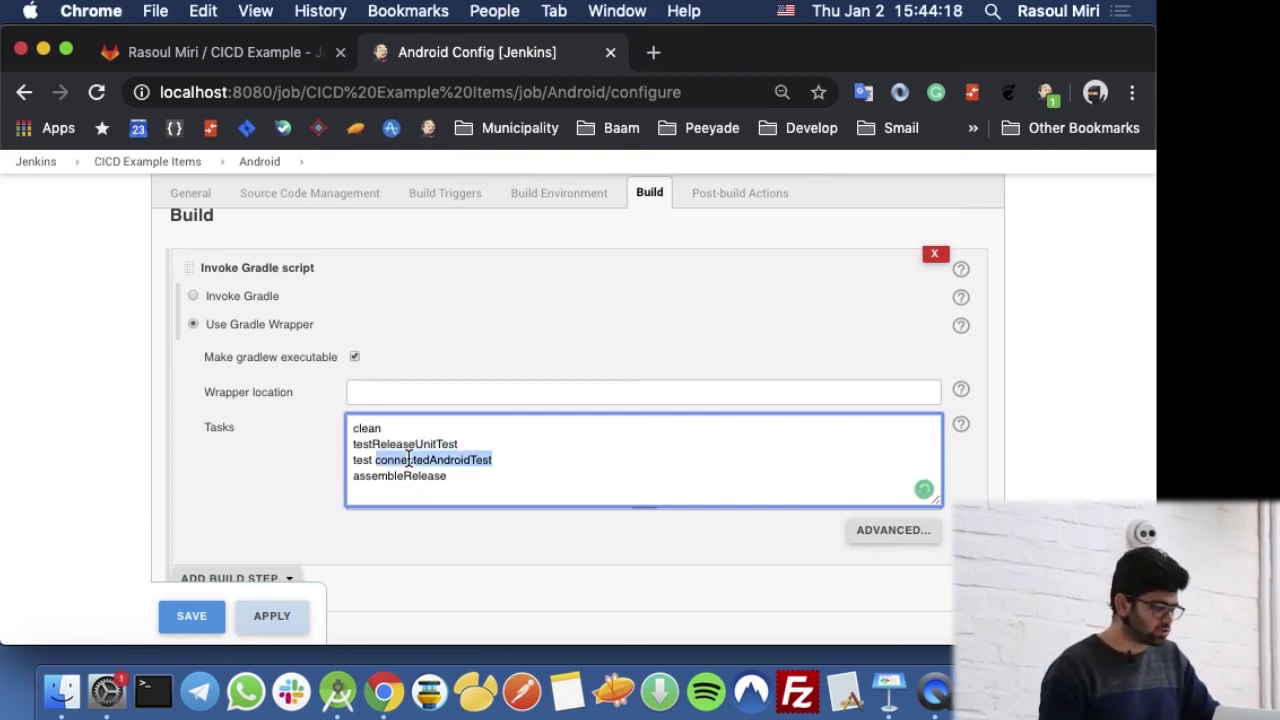
Step: Inspect the assembleRelease task in the Gradle build step and the file pattern of the Archive the artifacts post-build action, highlighting both
{"action": "scroll", "coordinate": [408, 459], "scroll_direction": "down", "scroll_amount": 2}
{"action": "double_click", "coordinate": [380, 395]}
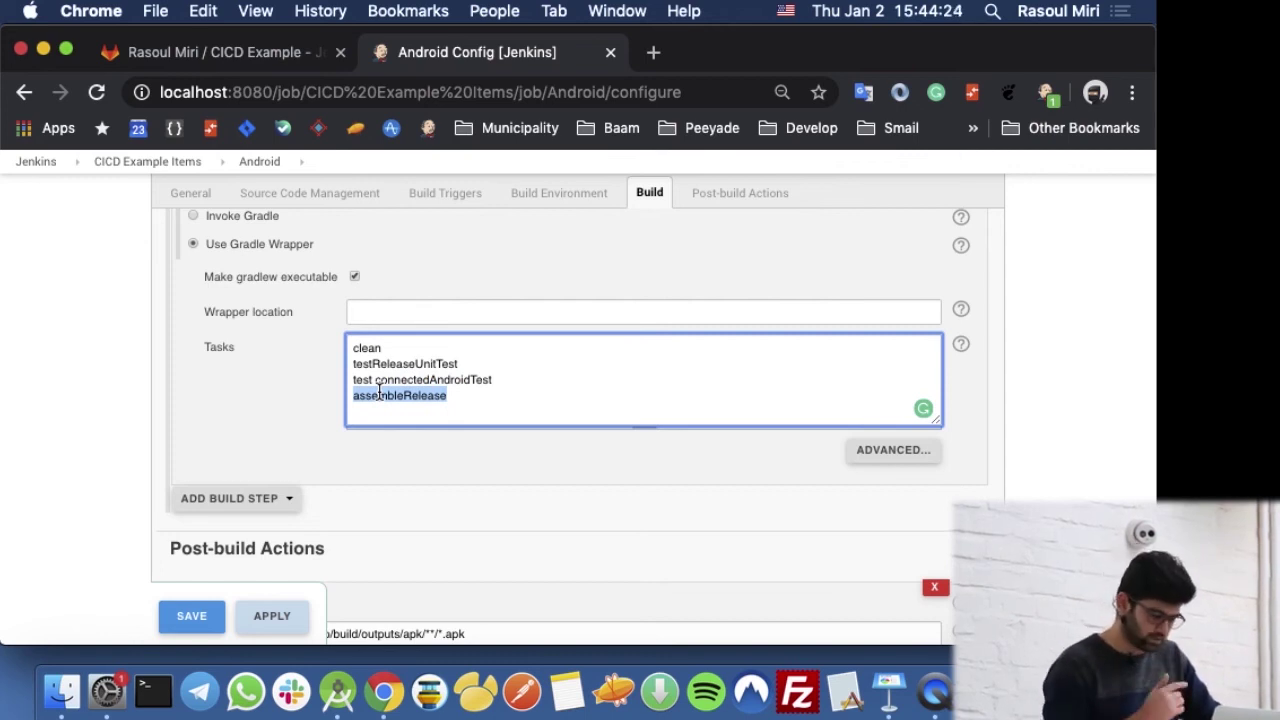
{"action": "scroll", "coordinate": [380, 392], "scroll_direction": "down", "scroll_amount": 10}
{"action": "scroll", "coordinate": [380, 392], "scroll_direction": "up", "scroll_amount": 5}
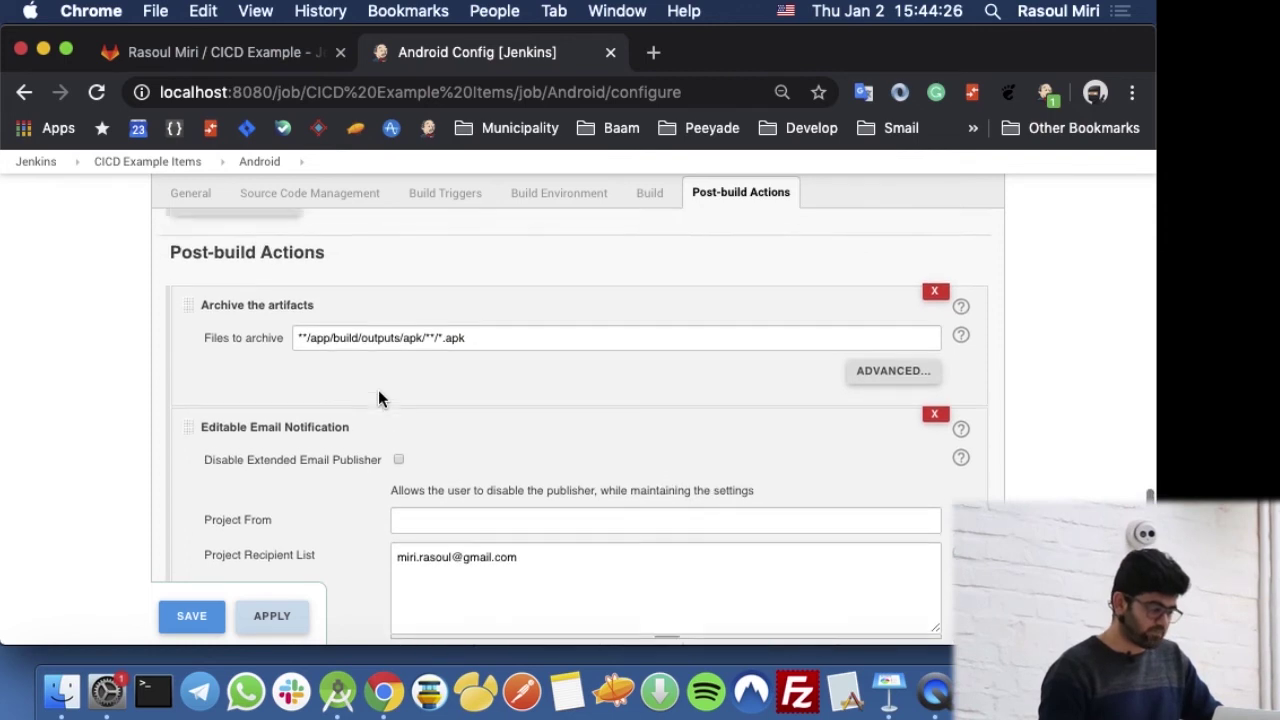
{"action": "scroll", "coordinate": [343, 265], "scroll_direction": "down", "scroll_amount": 2}
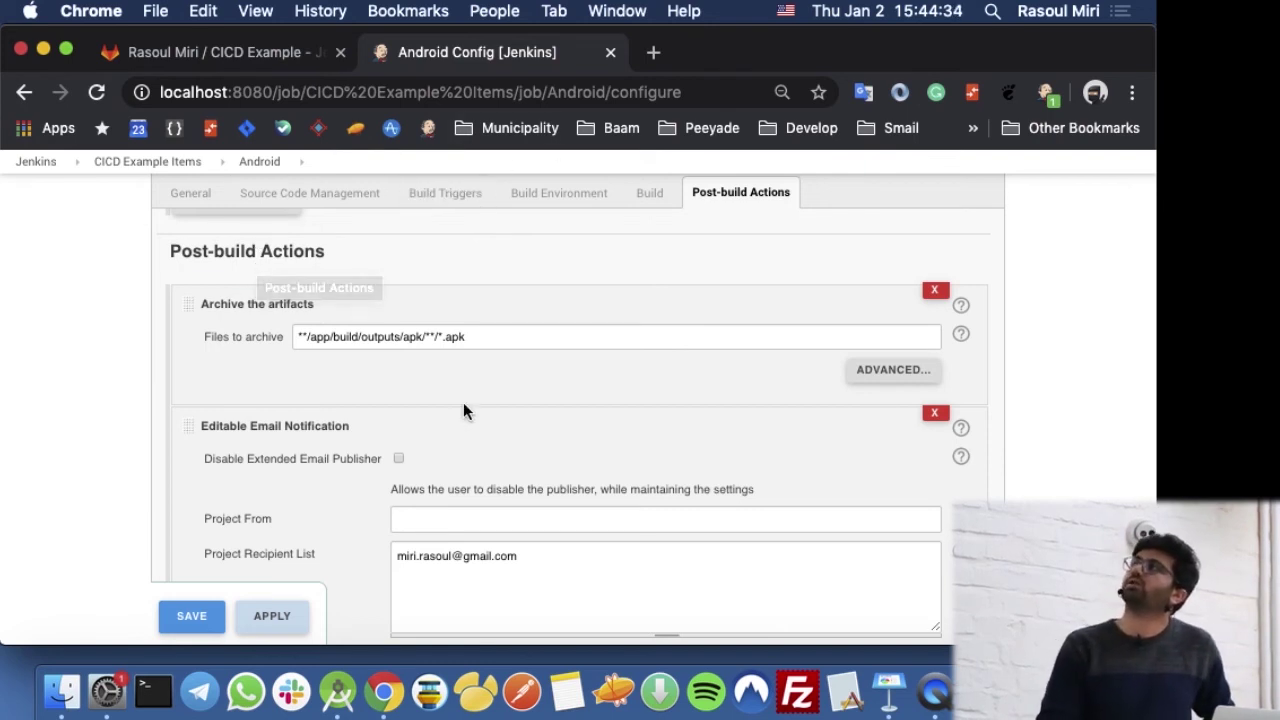
{"action": "left_click_drag", "start_coordinate": [476, 336], "coordinate": [255, 321]}
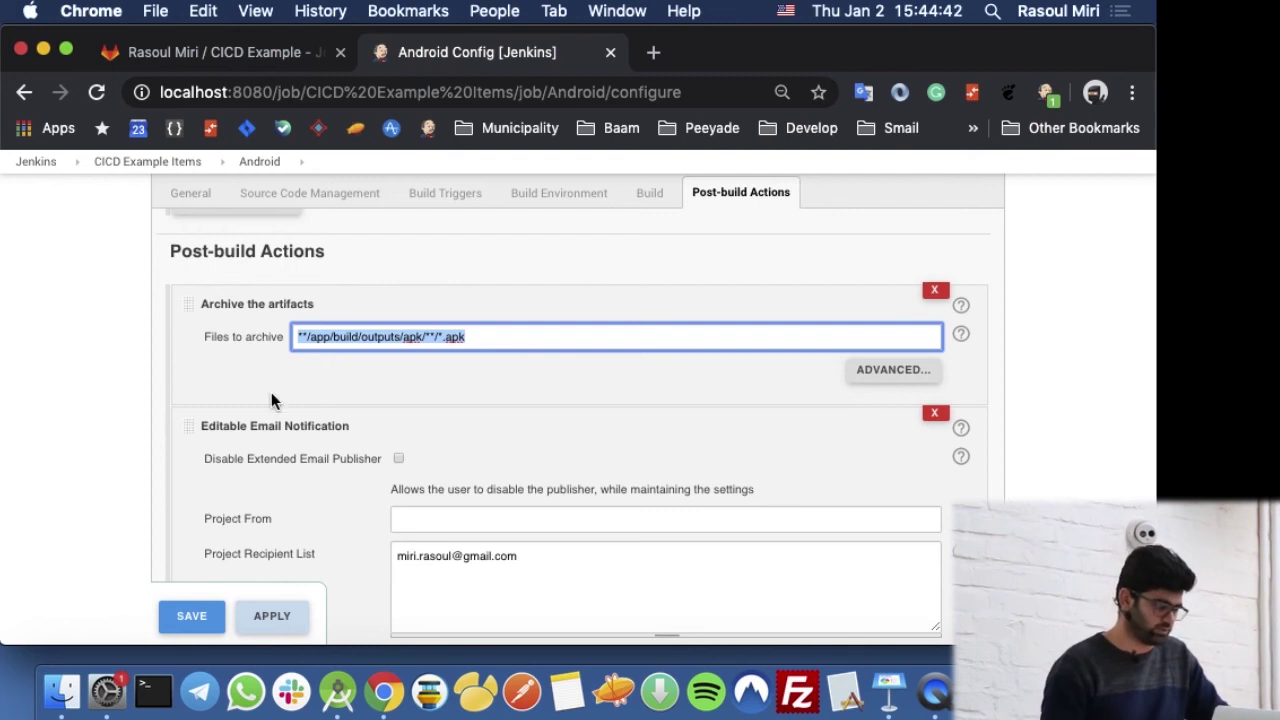
Step: Examine the Editable Email Notification settings, highlighting the project recipient list and expanding the advanced settings
{"action": "scroll", "coordinate": [275, 413], "scroll_direction": "down", "scroll_amount": 5}
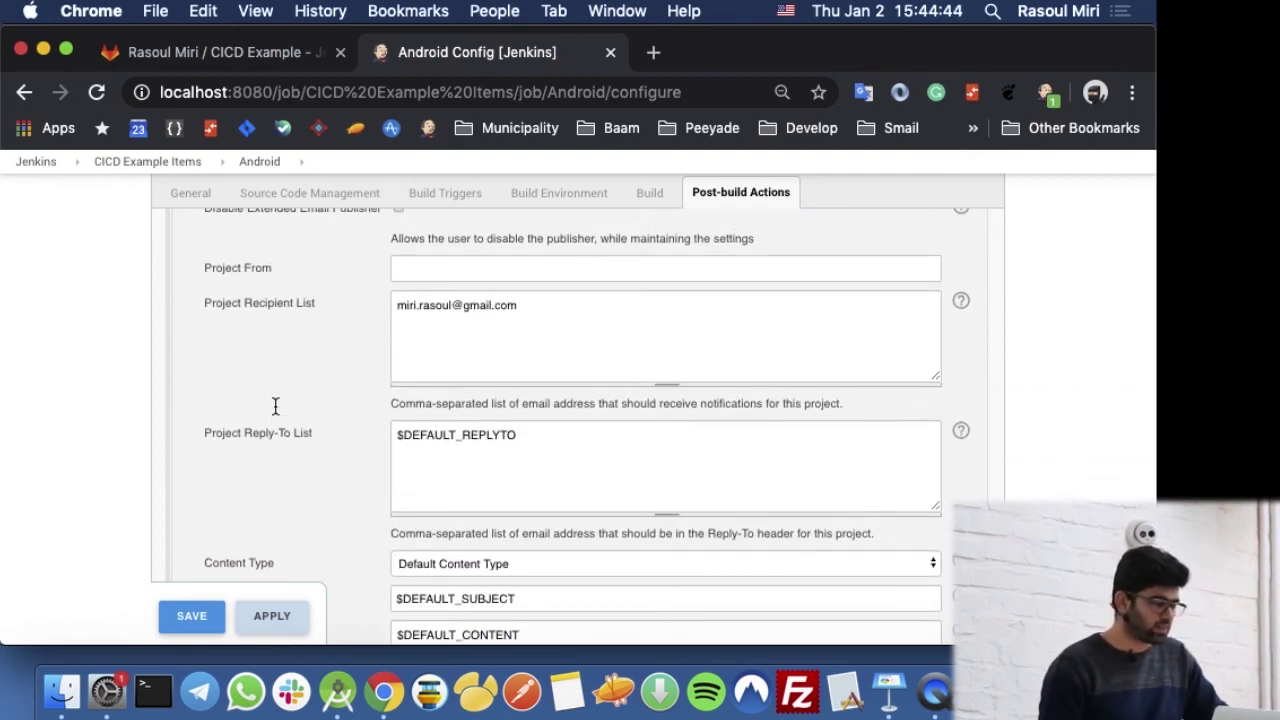
{"action": "left_click_drag", "start_coordinate": [534, 329], "coordinate": [304, 325]}
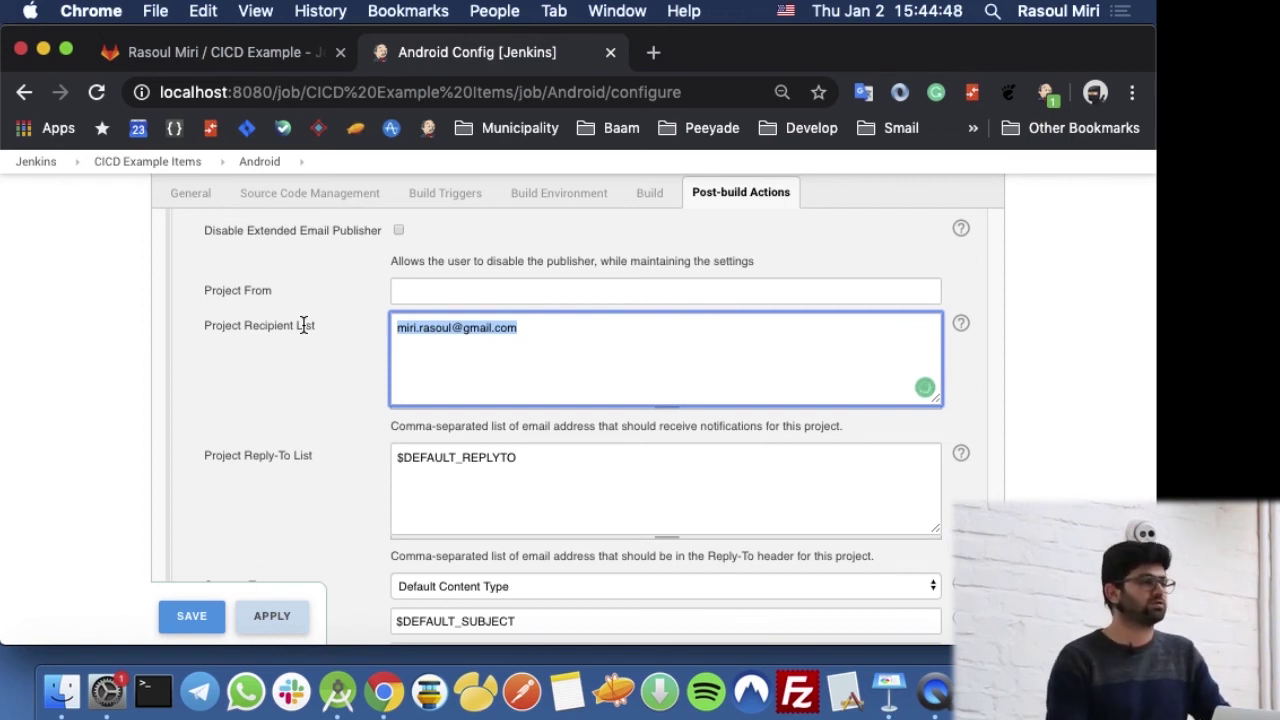
{"action": "scroll", "coordinate": [304, 325], "scroll_direction": "down", "scroll_amount": 10}
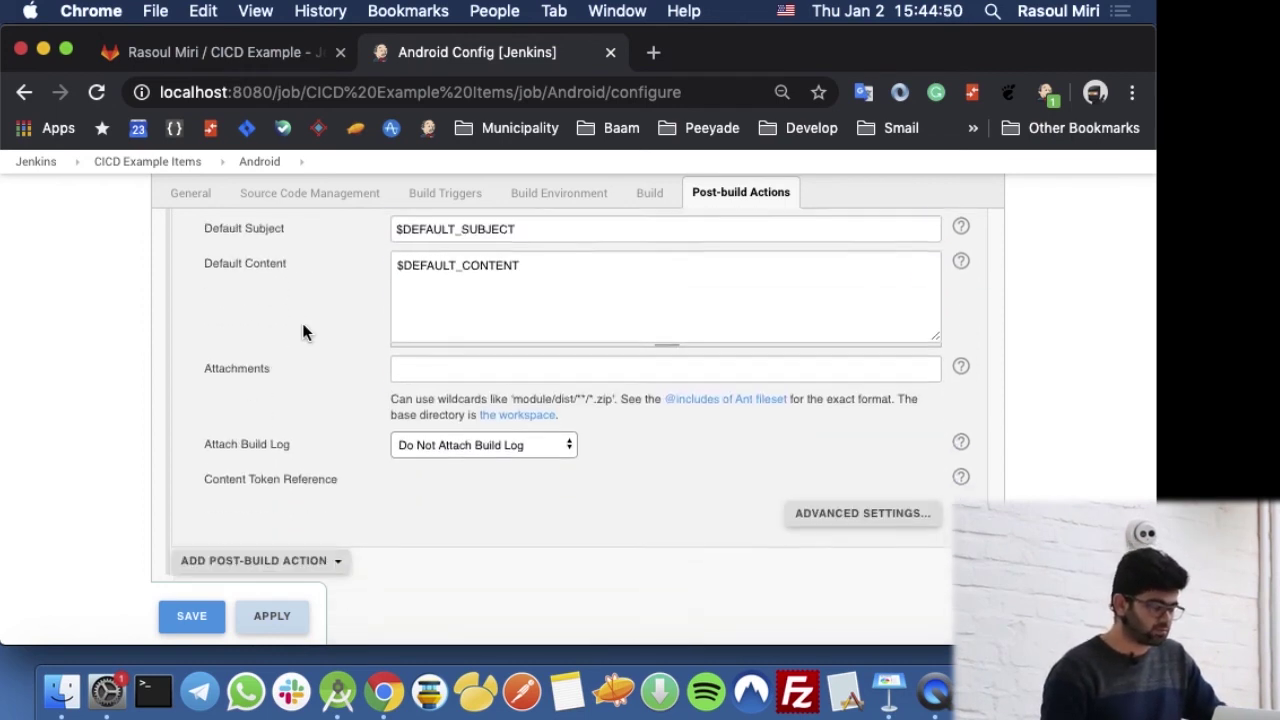
{"action": "left_click", "coordinate": [815, 401]}
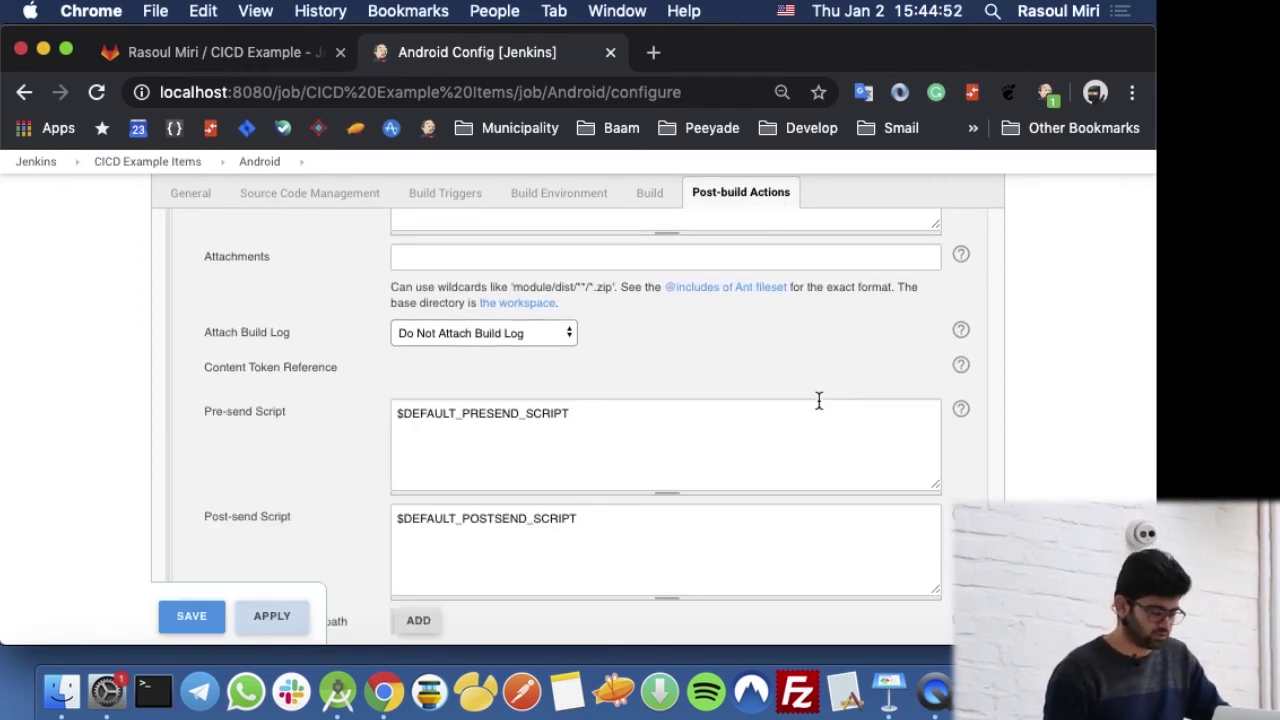
Step: Examine the Failure - Any email trigger's advanced options, including its build log attachment, attachments field and the recipient types it can send to
{"action": "scroll", "coordinate": [557, 400], "scroll_direction": "down", "scroll_amount": 7}
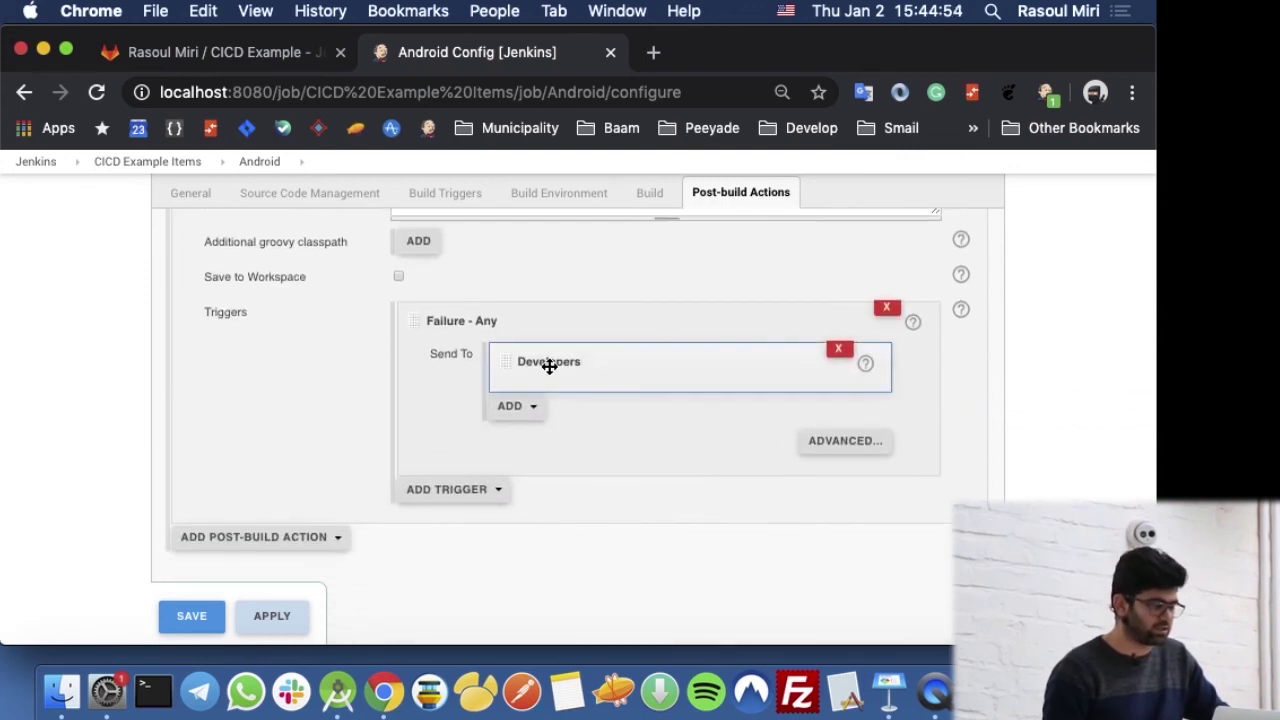
{"action": "left_click", "coordinate": [850, 441]}
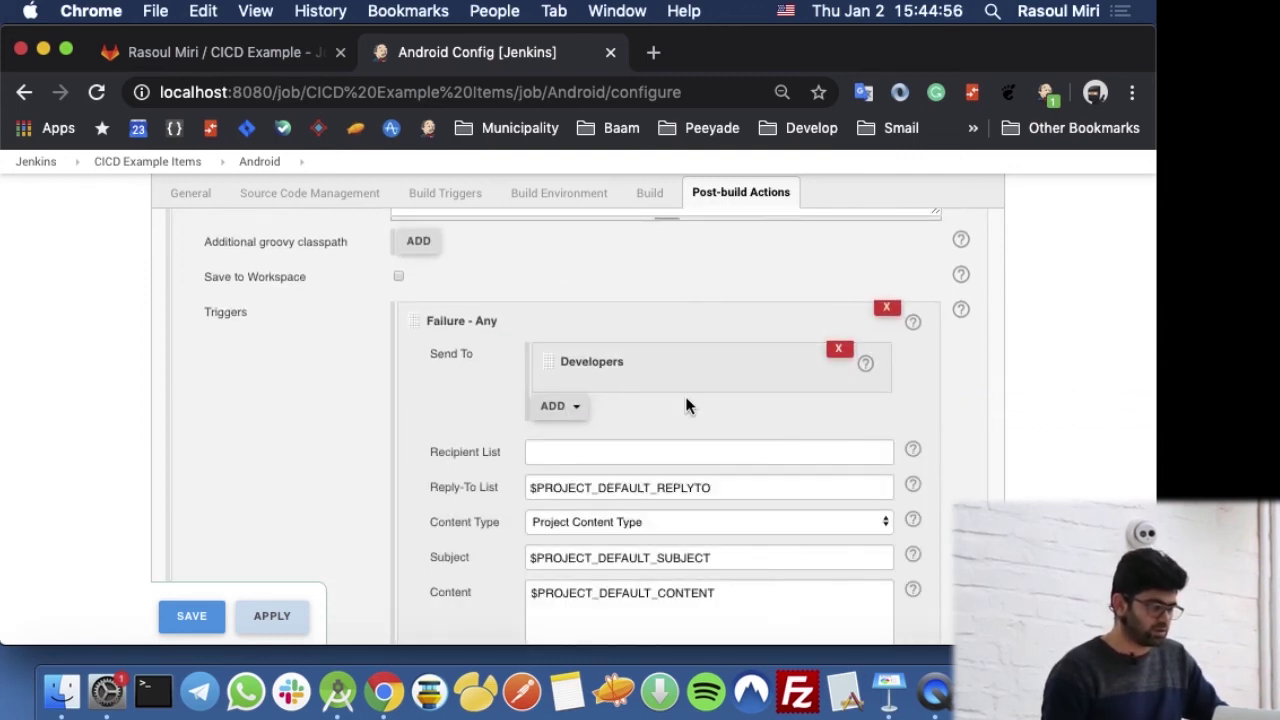
{"action": "scroll", "coordinate": [686, 404], "scroll_direction": "down", "scroll_amount": 5}
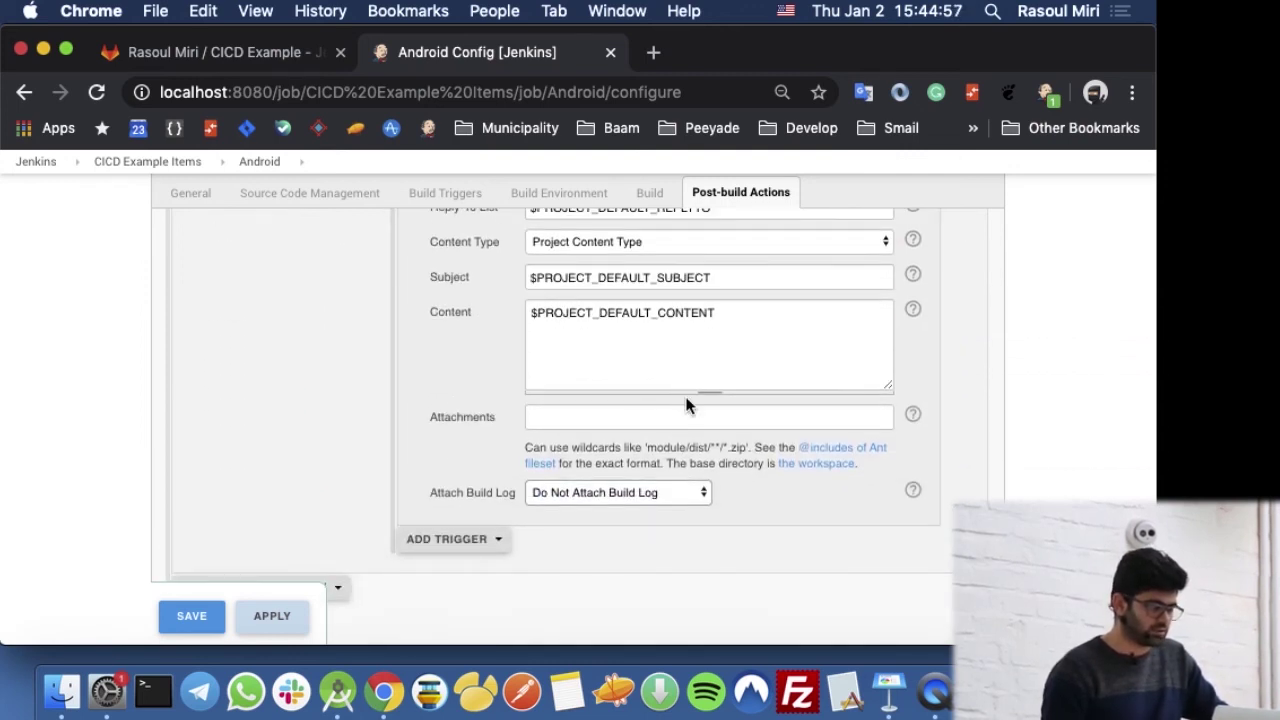
{"action": "left_click", "coordinate": [617, 496]}
{"action": "left_click", "coordinate": [438, 440]}
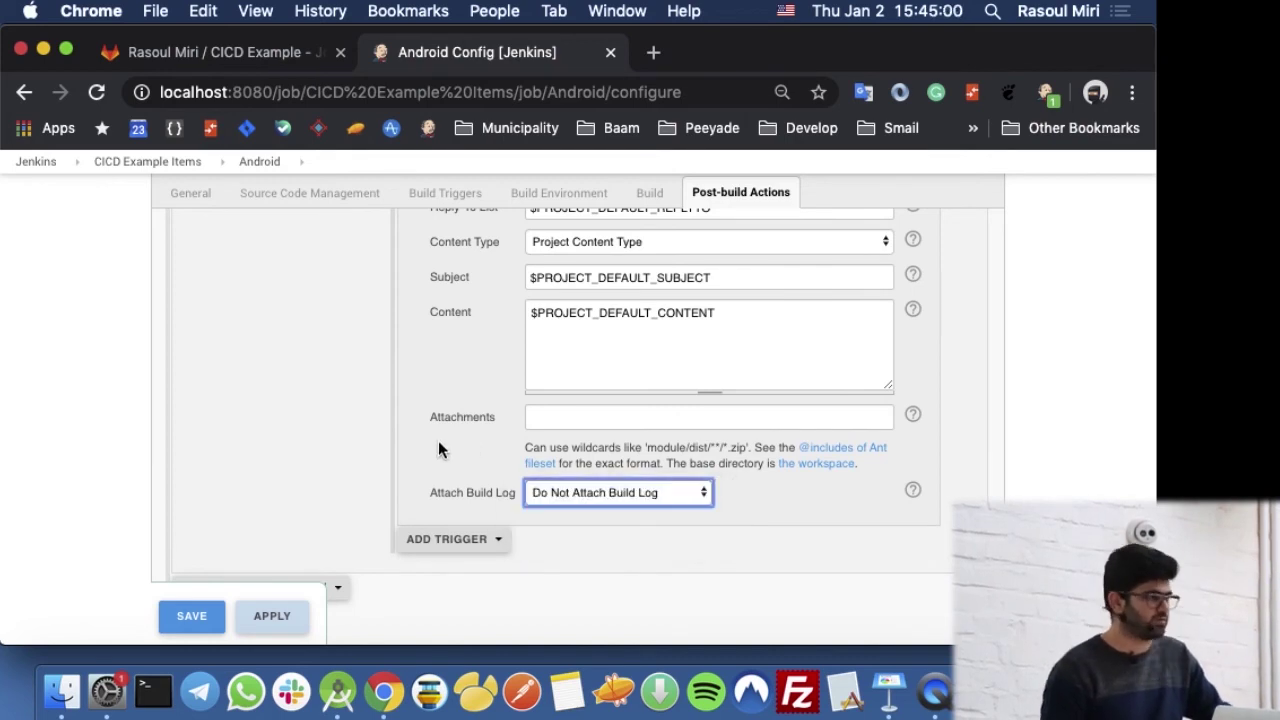
{"action": "left_click", "coordinate": [550, 427]}
{"action": "scroll", "coordinate": [550, 427], "scroll_direction": "up", "scroll_amount": 5}
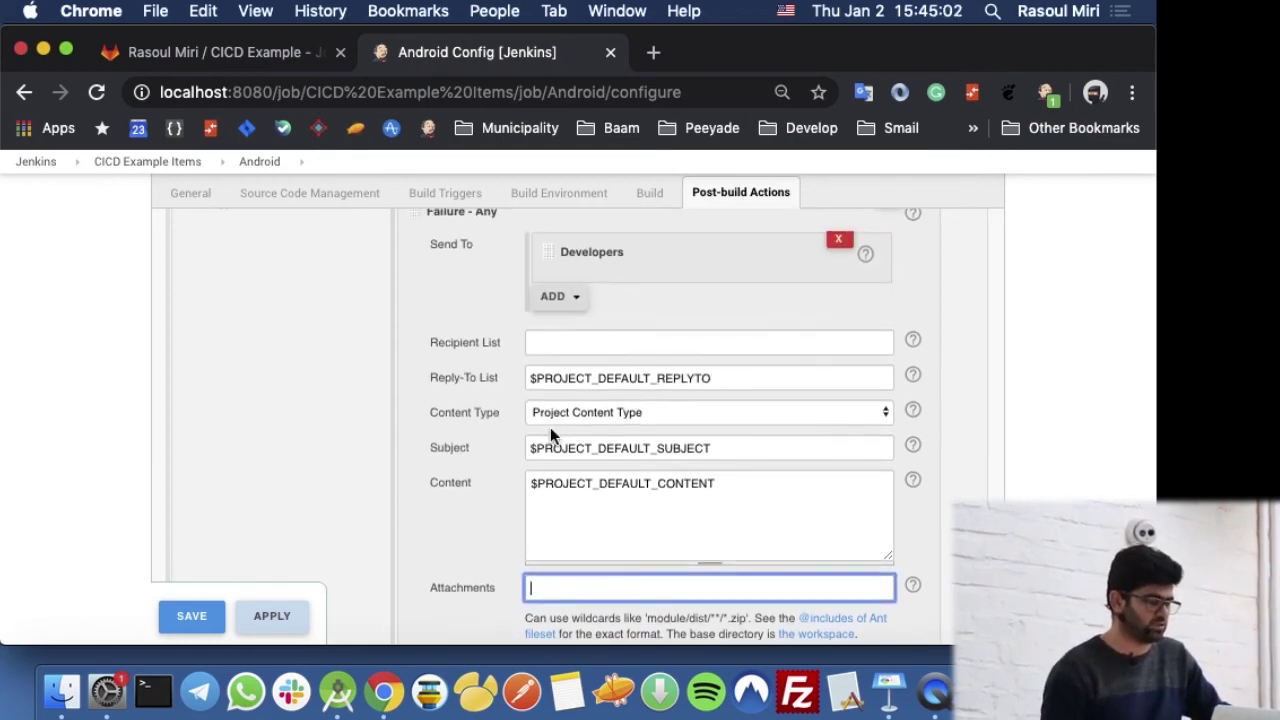
{"action": "left_click", "coordinate": [558, 386]}
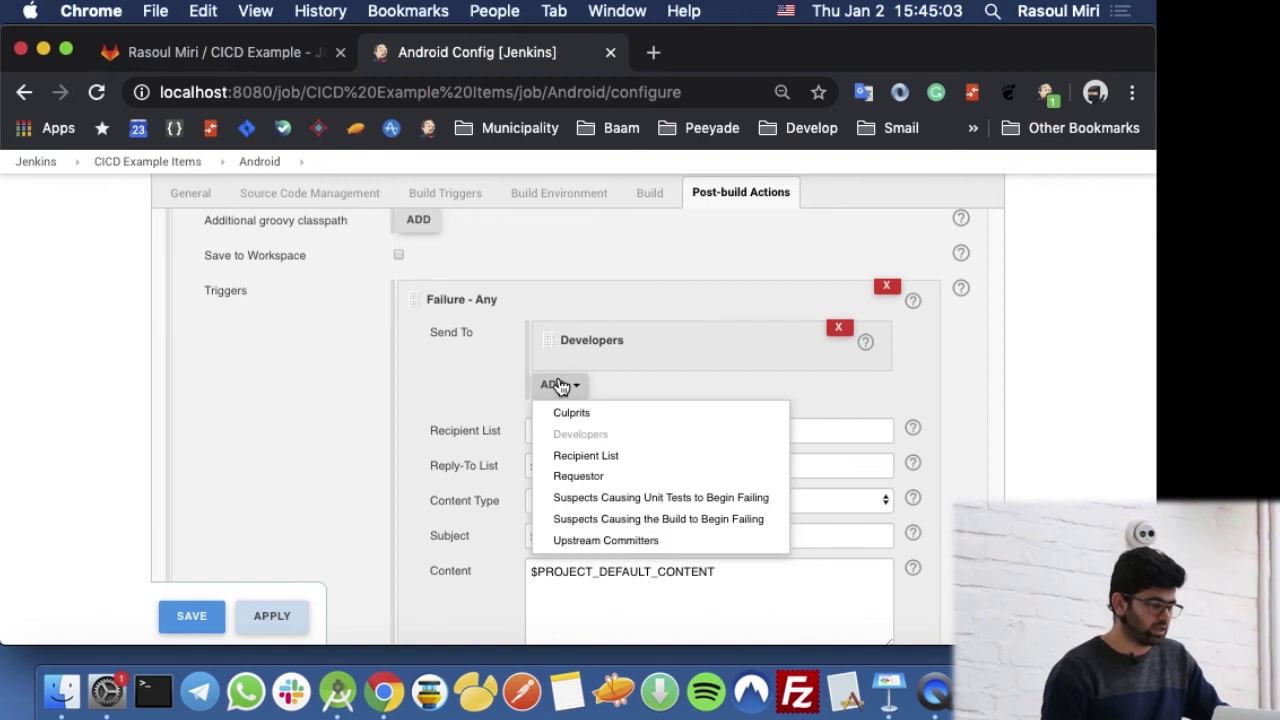
{"action": "left_click", "coordinate": [464, 386]}
{"action": "scroll", "coordinate": [463, 385], "scroll_direction": "up", "scroll_amount": 2}
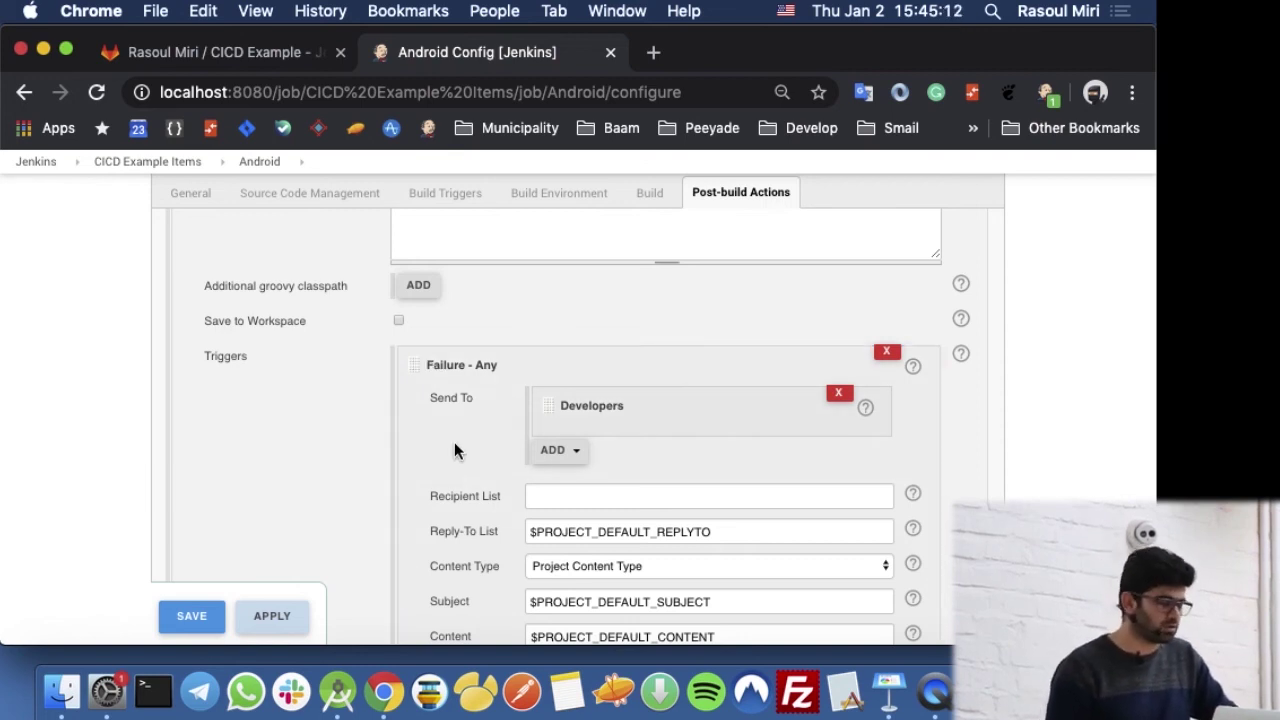
{"action": "scroll", "coordinate": [454, 442], "scroll_direction": "down", "scroll_amount": 8}
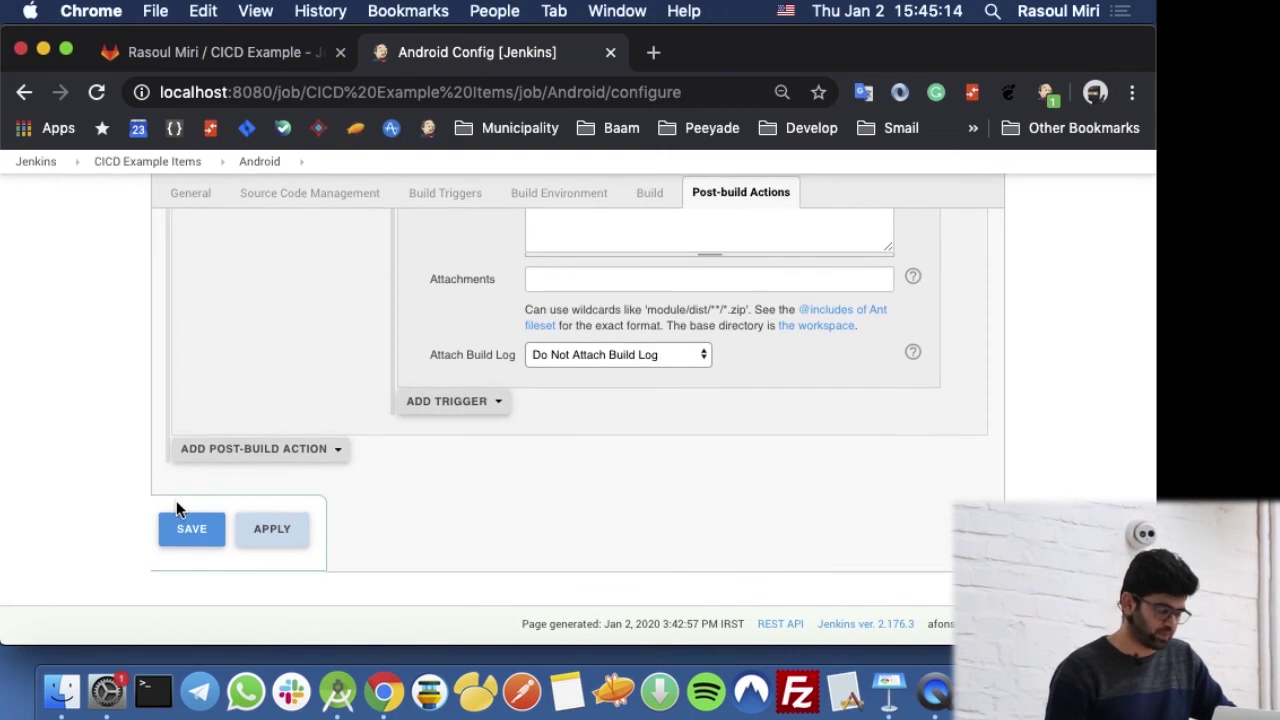
Step: Leave the Android item's configuration without saving and start a new build of the project
{"action": "left_click", "coordinate": [22, 92]}
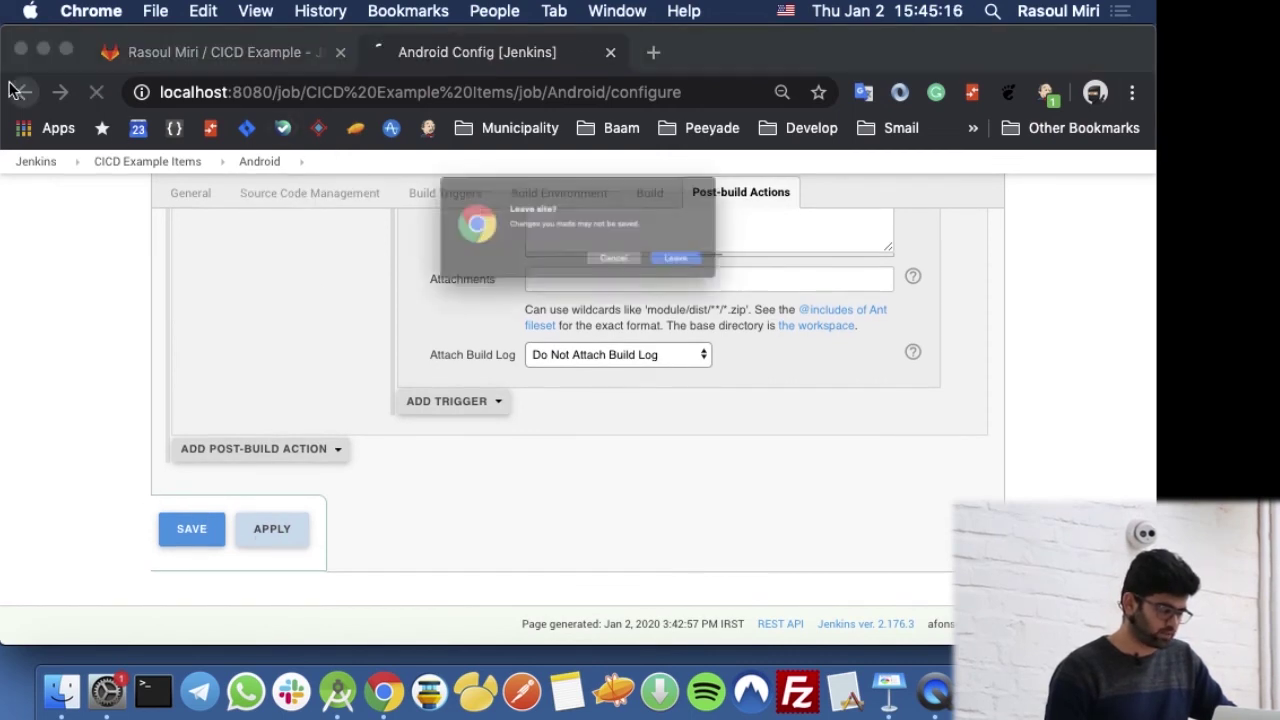
{"action": "left_click", "coordinate": [767, 281]}
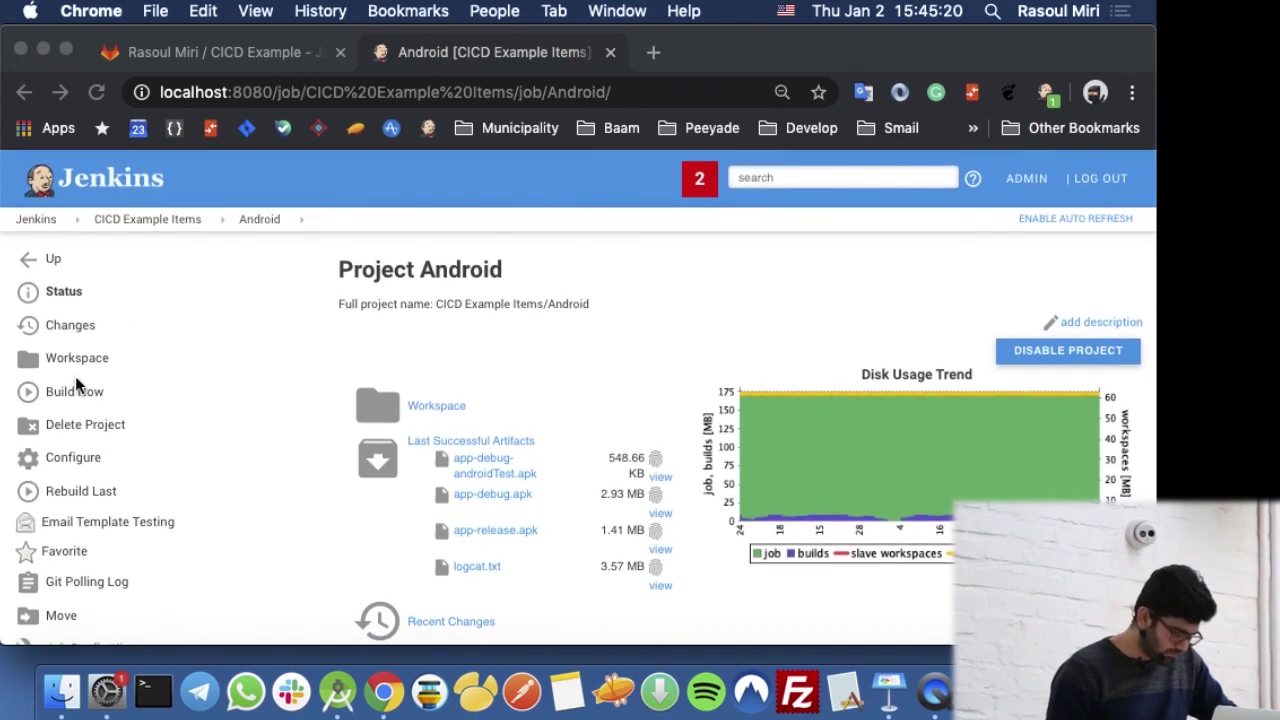
{"action": "left_click", "coordinate": [151, 397]}
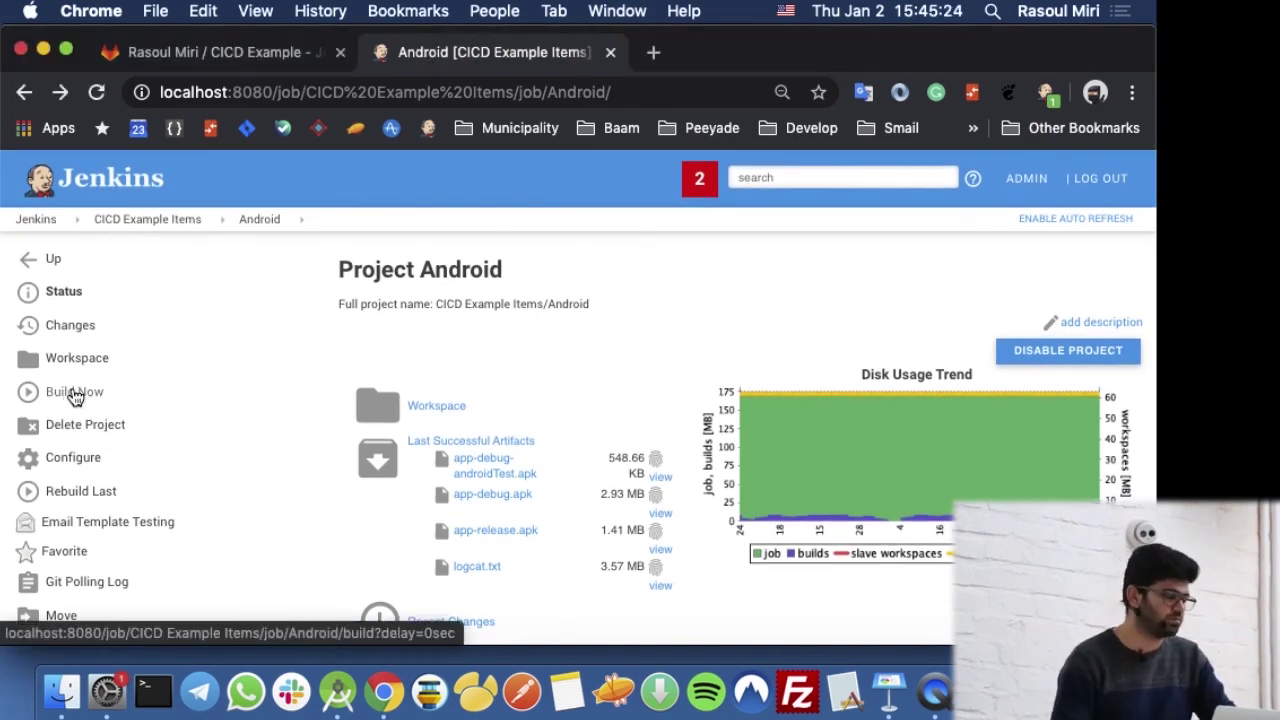
{"action": "left_click", "coordinate": [72, 400]}
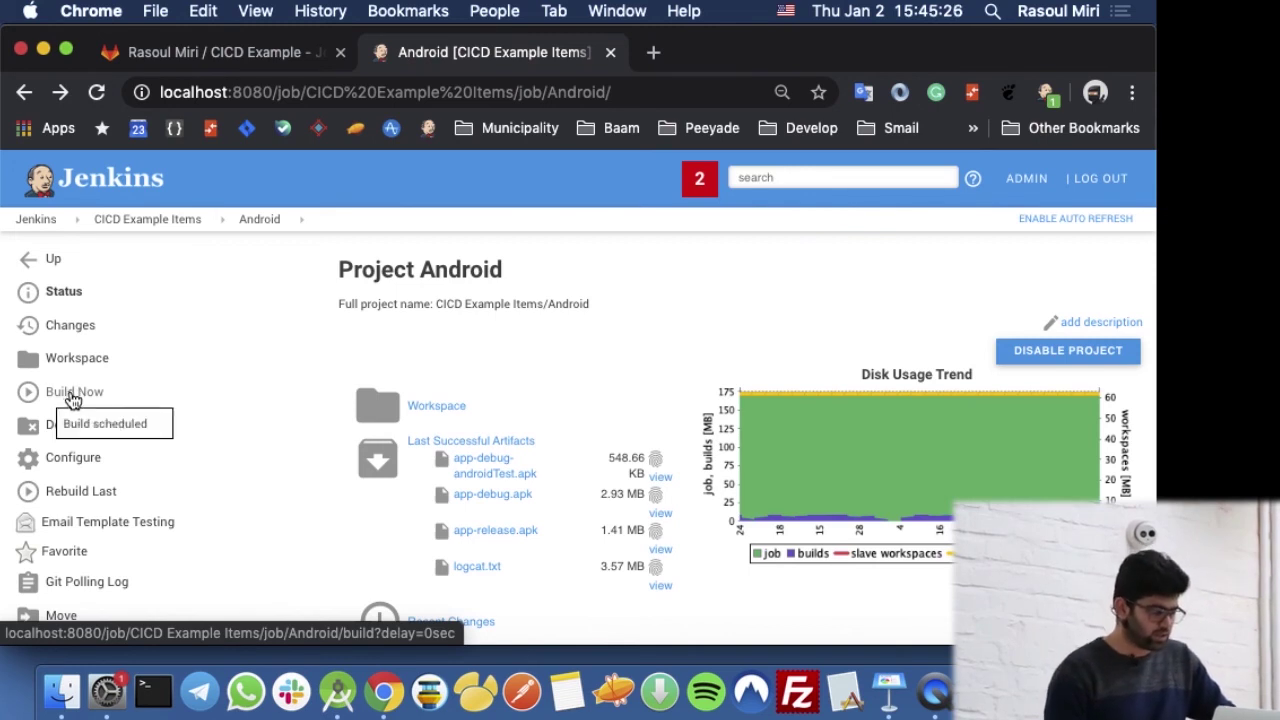
Step: Open the running build from the build history and move the emulator window clear of the build's side links
{"action": "scroll", "coordinate": [306, 404], "scroll_direction": "down", "scroll_amount": 10}
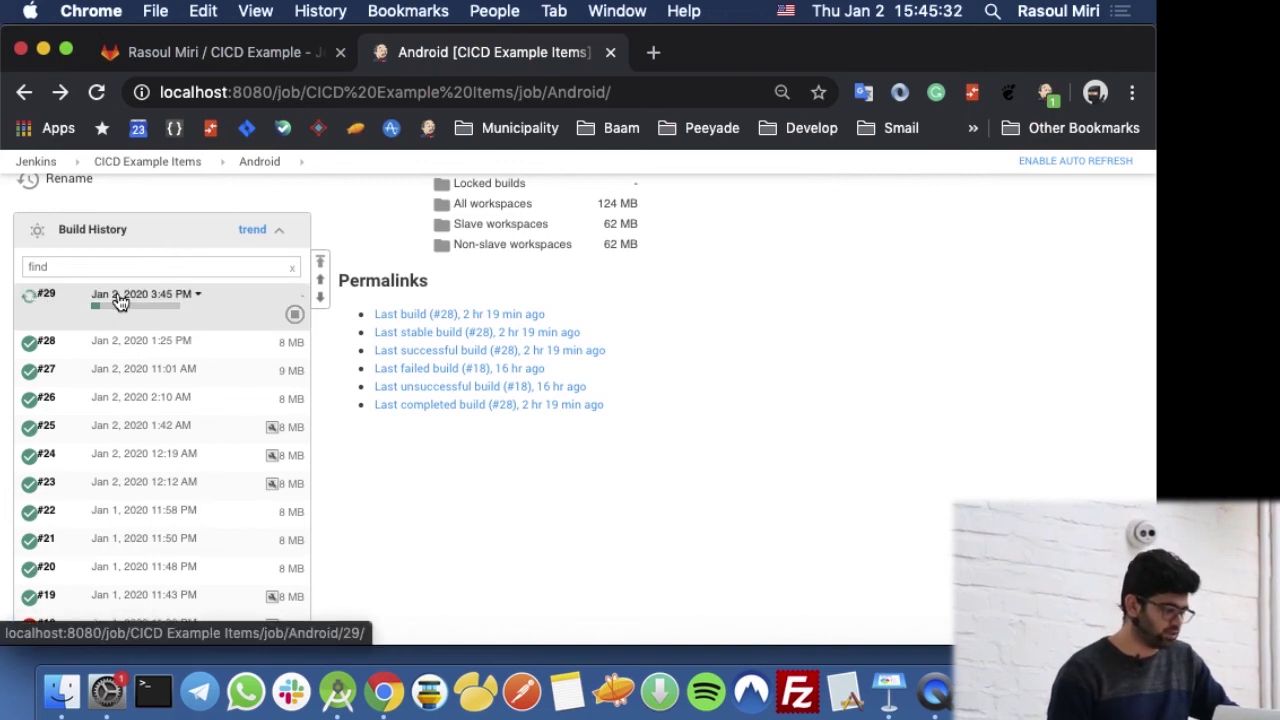
{"action": "left_click", "coordinate": [117, 302]}
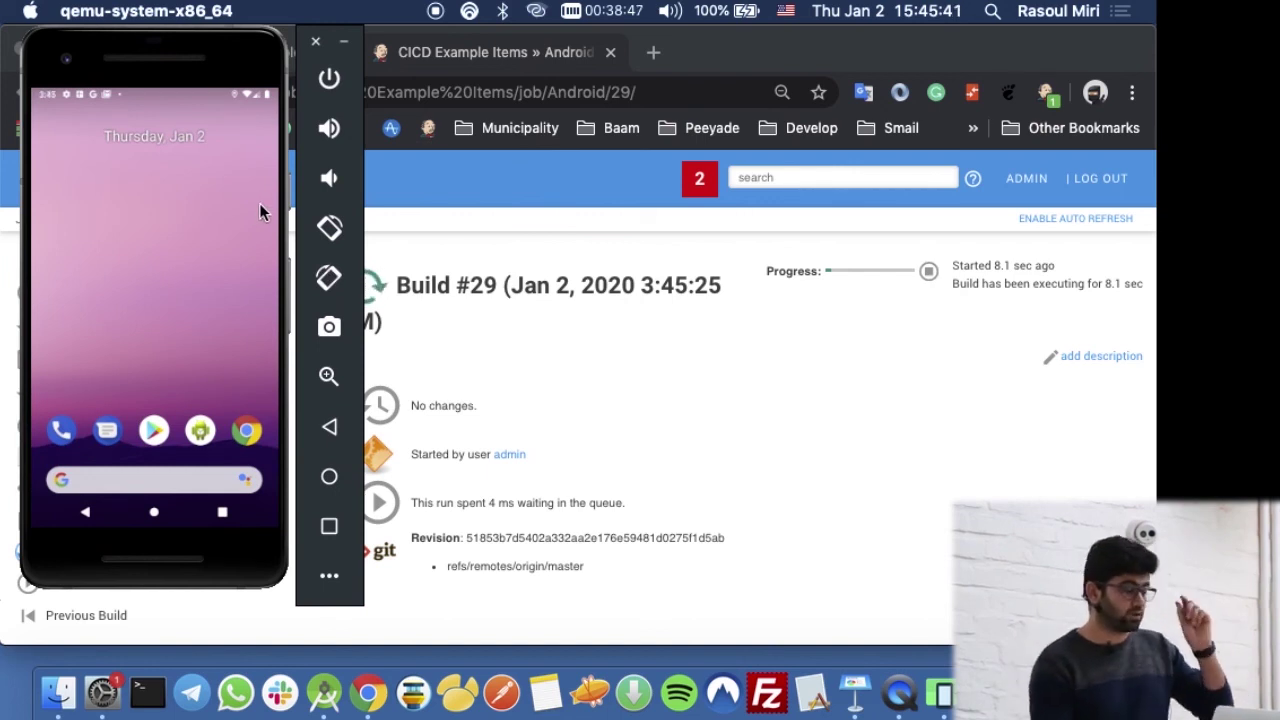
{"action": "left_click_drag", "start_coordinate": [143, 45], "coordinate": [862, 62]}
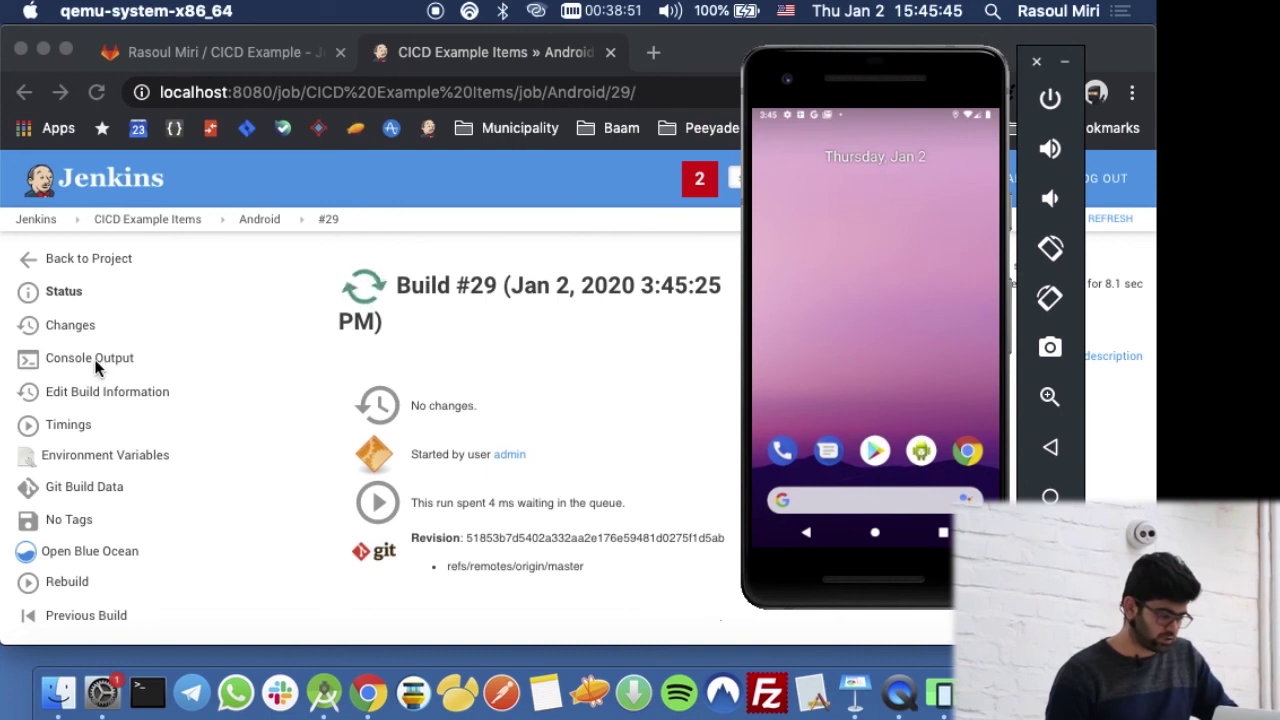
Step: Follow the running build's console output with the Android emulator brought to the front beside the log
{"action": "left_click", "coordinate": [82, 366]}
{"action": "scroll", "coordinate": [486, 376], "scroll_direction": "down", "scroll_amount": 10}
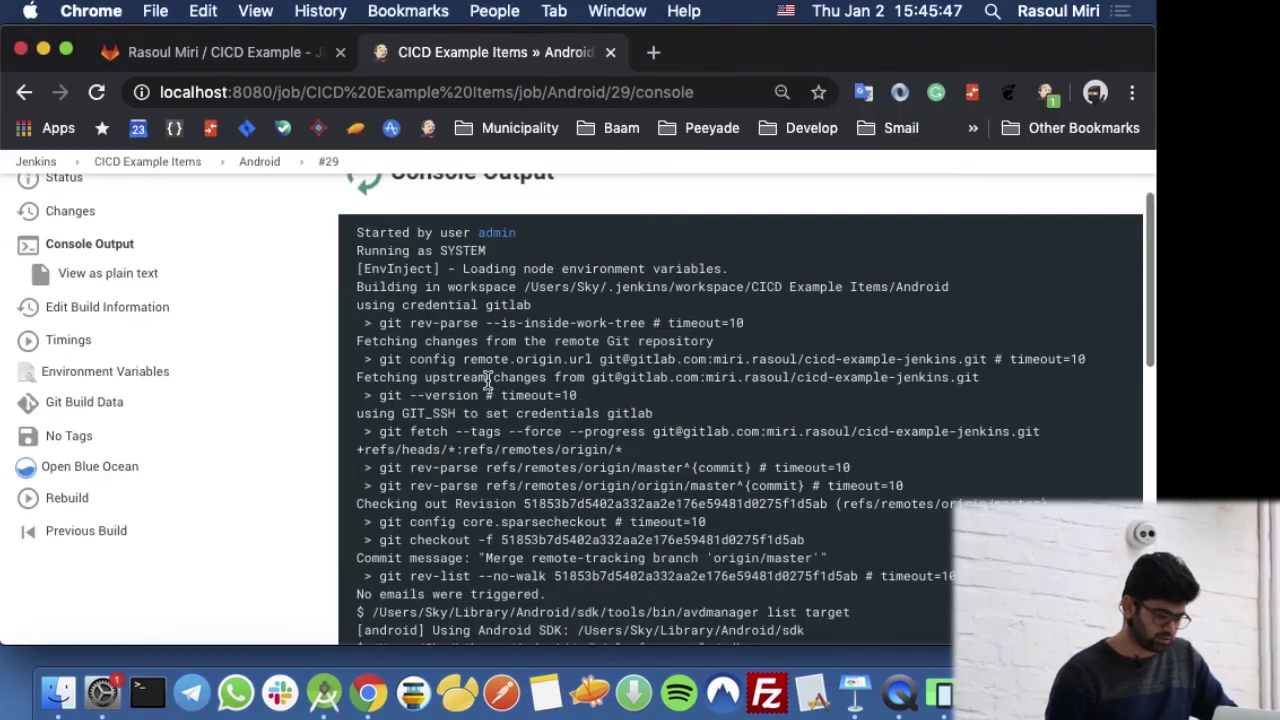
{"action": "scroll", "coordinate": [488, 378], "scroll_direction": "down", "scroll_amount": 5}
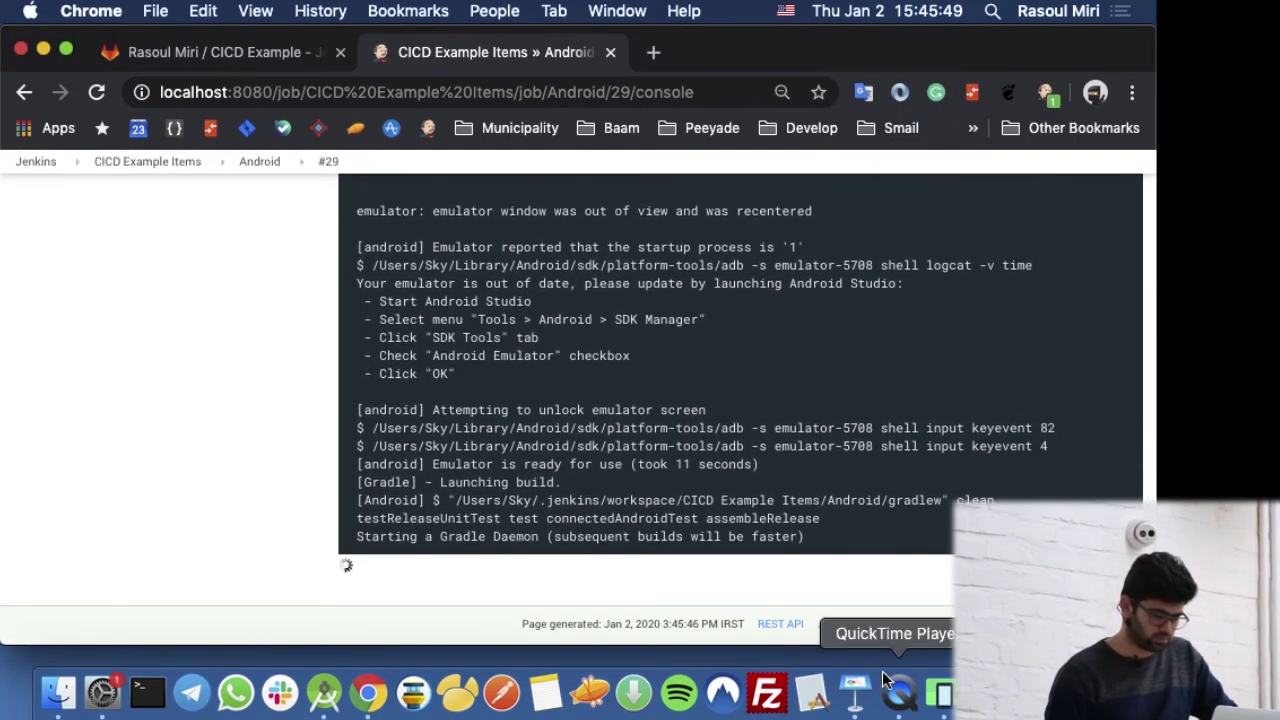
{"action": "left_click", "coordinate": [944, 697]}
{"action": "left_click_drag", "start_coordinate": [857, 63], "coordinate": [925, 70]}
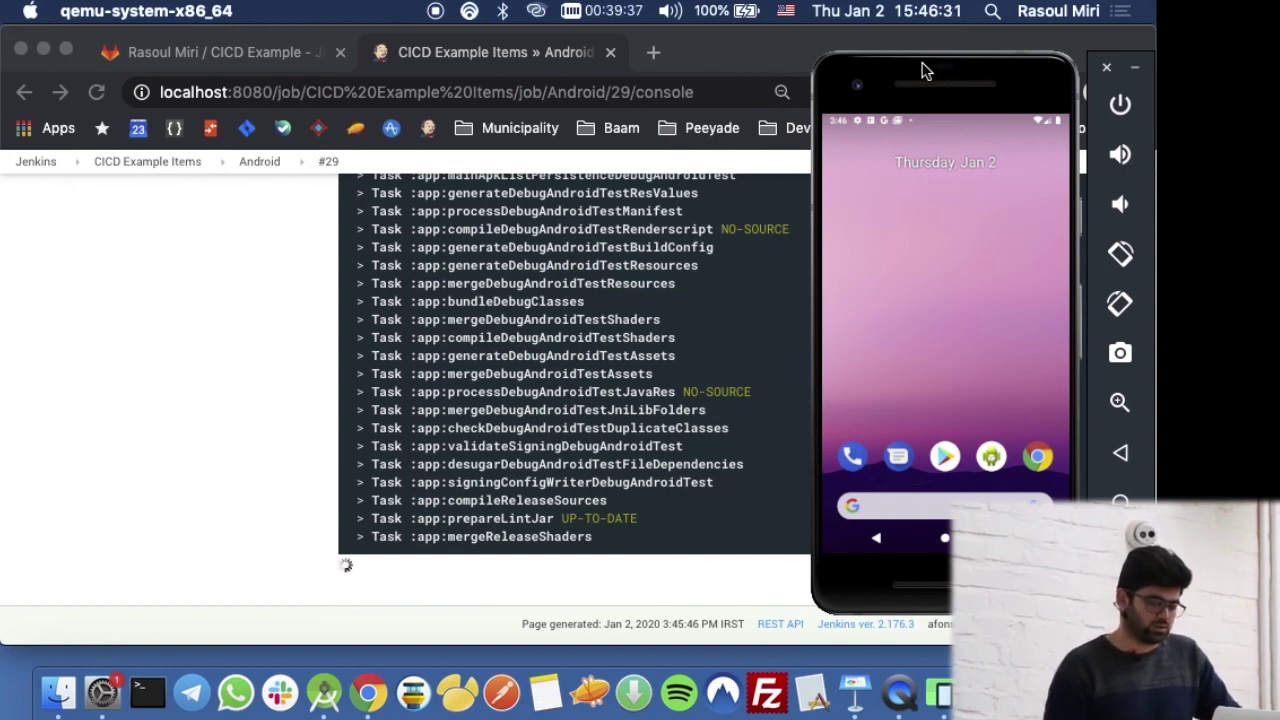
{"action": "scroll", "coordinate": [455, 440], "scroll_direction": "down", "scroll_amount": 1}
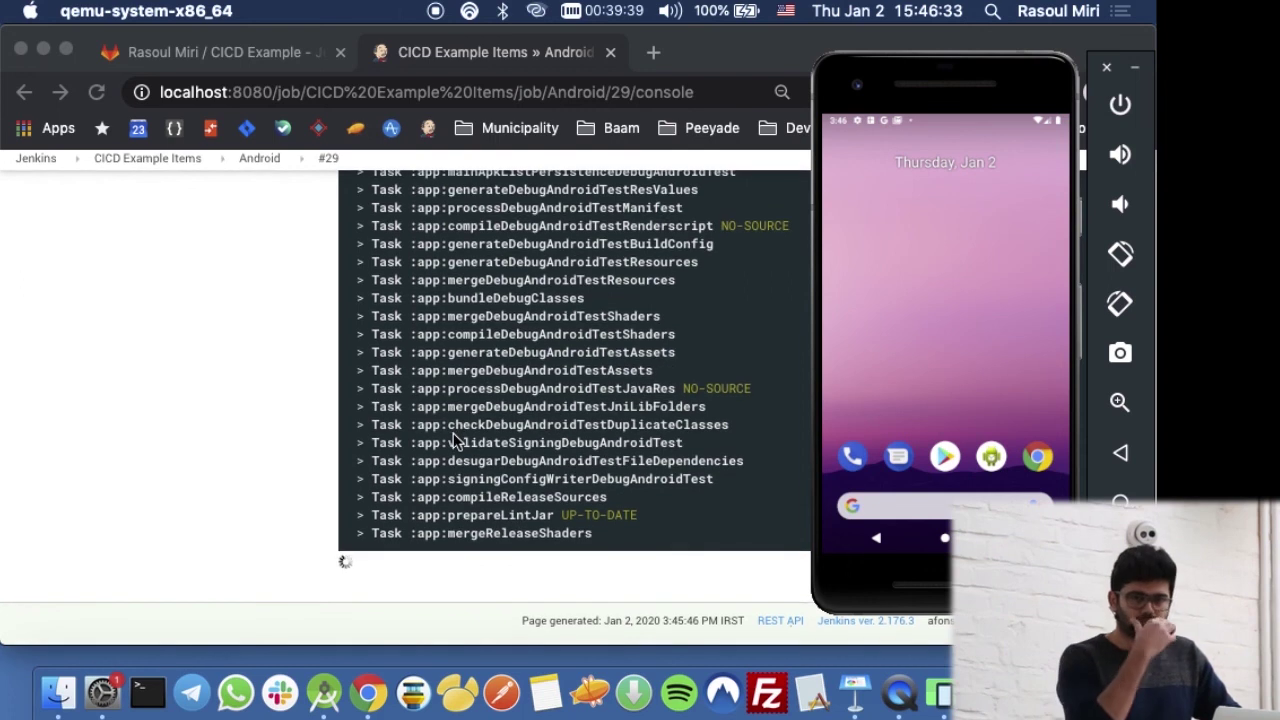